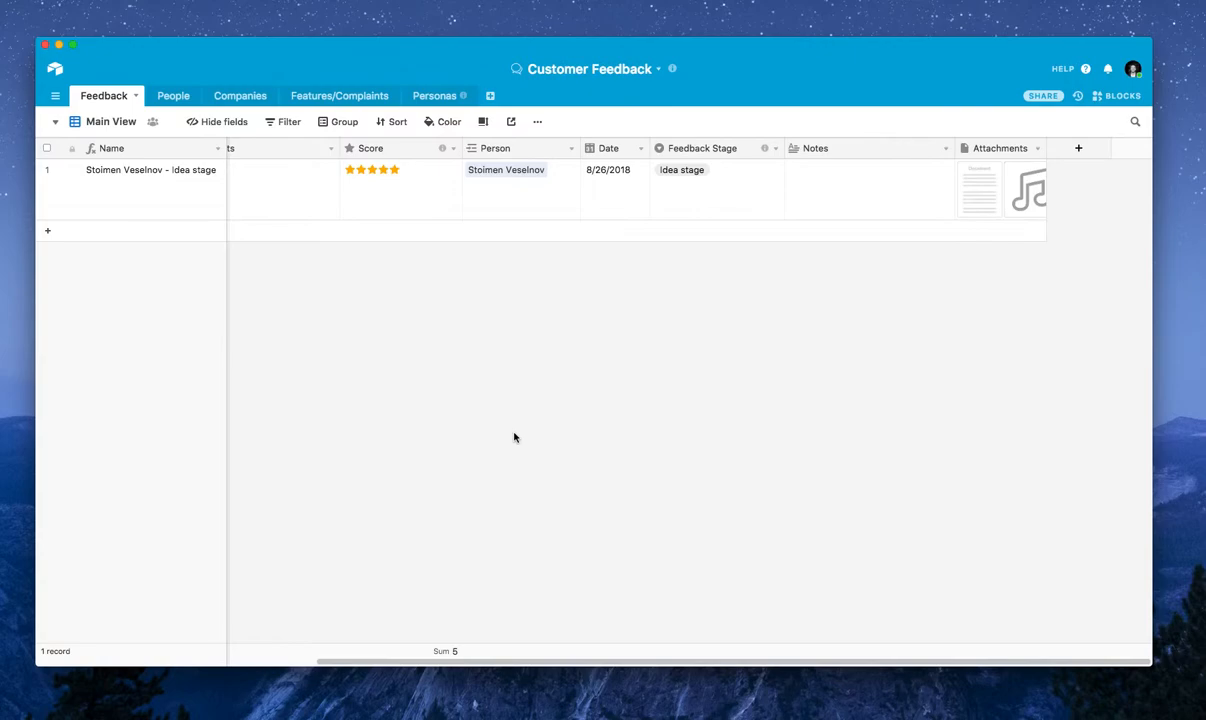
{"action": "scroll", "coordinate": [514, 437], "scroll_direction": "left", "scroll_amount": 5}
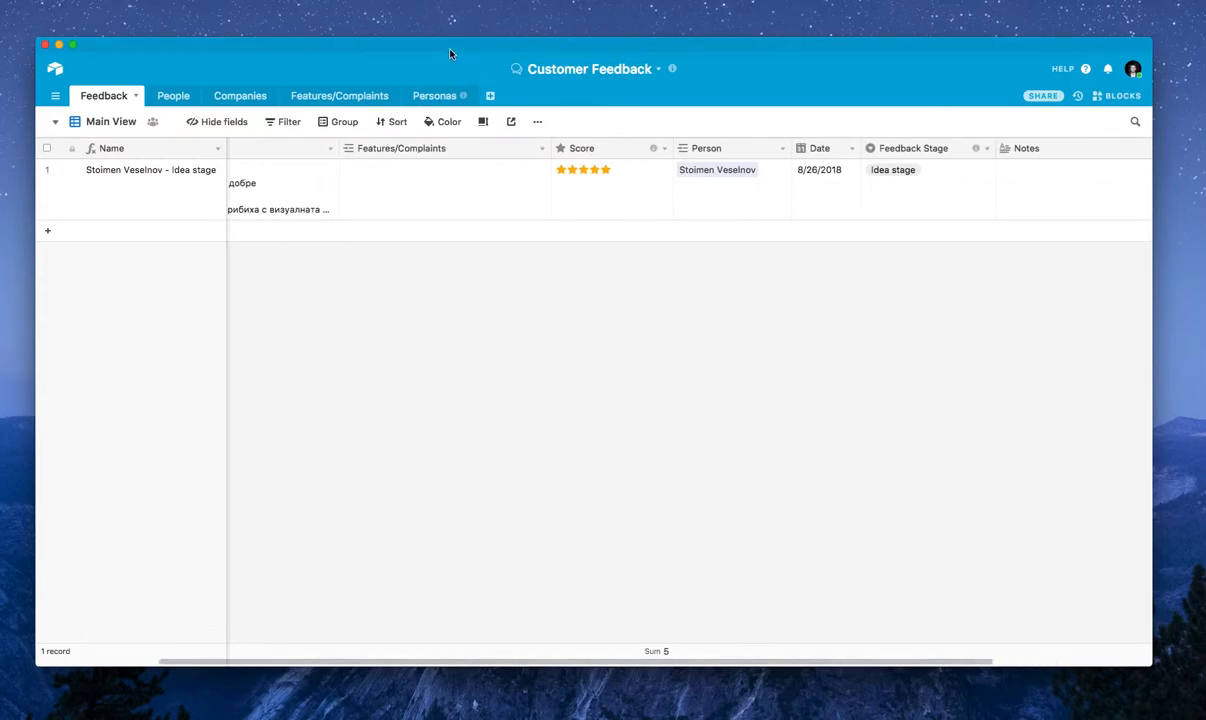
{"action": "mouse_move", "coordinate": [450, 48]}
{"action": "left_mouse_down"}
{"action": "mouse_move", "coordinate": [465, 48]}
{"action": "mouse_move", "coordinate": [449, 50]}
{"action": "left_mouse_up"}
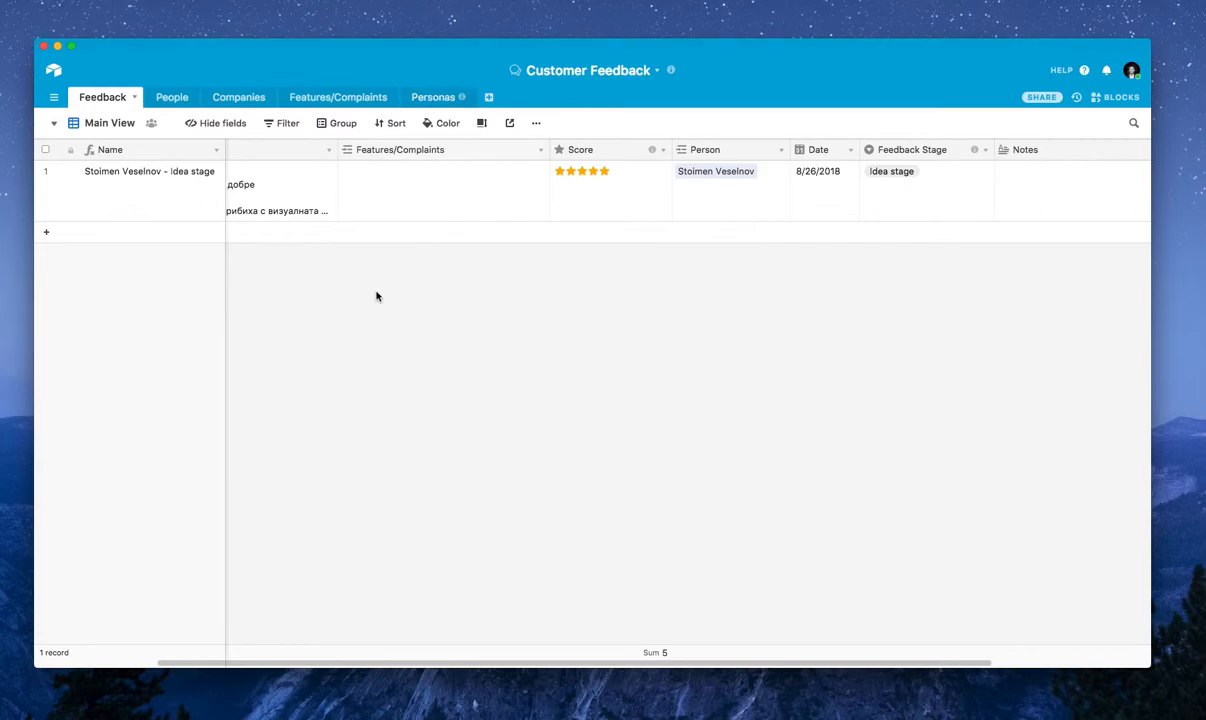
{"action": "scroll", "coordinate": [376, 299], "scroll_direction": "left", "scroll_amount": 3}
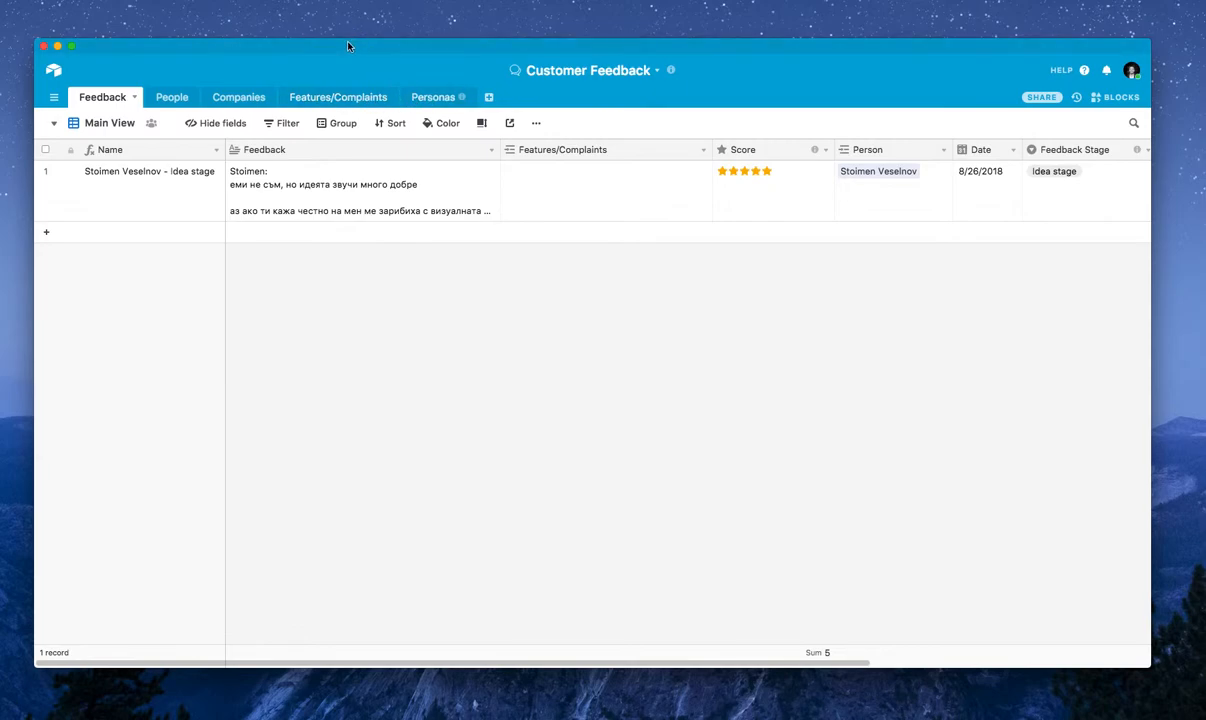
{"action": "left_click_drag", "start_coordinate": [348, 46], "coordinate": [352, 50]}
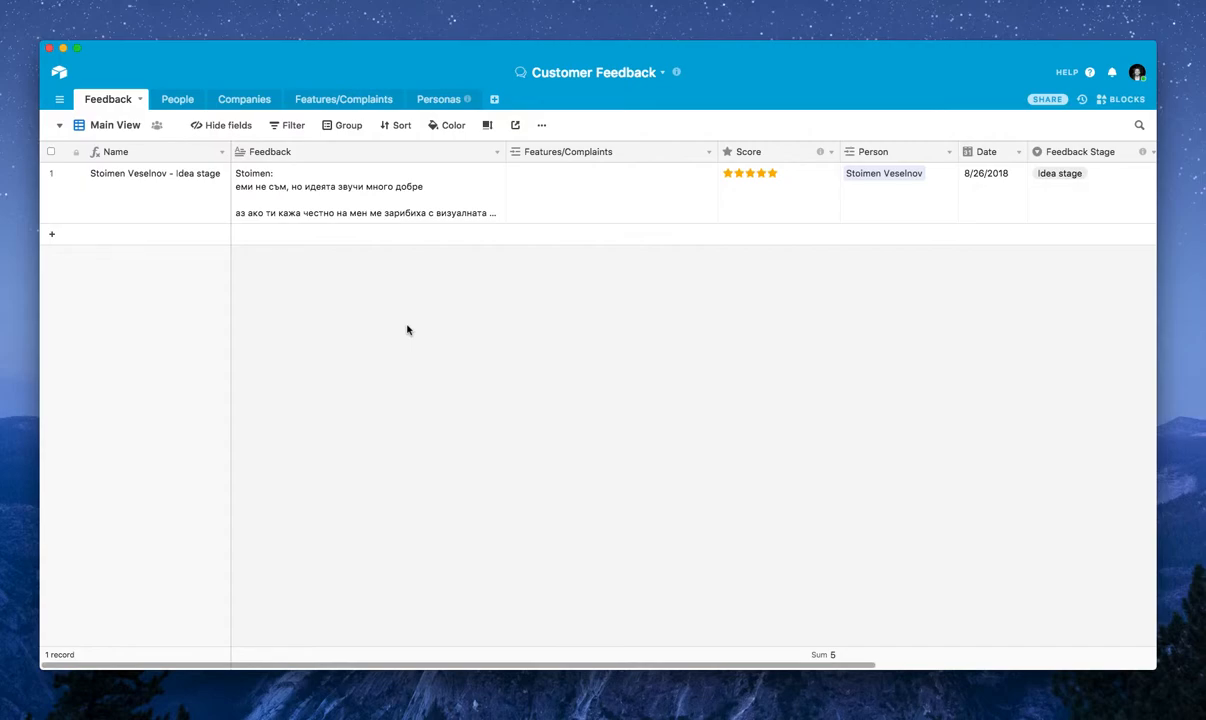
Examine the contact's linked company, feedback and persona in the People table, and the company details in the Companies table
{"action": "left_click", "coordinate": [178, 104]}
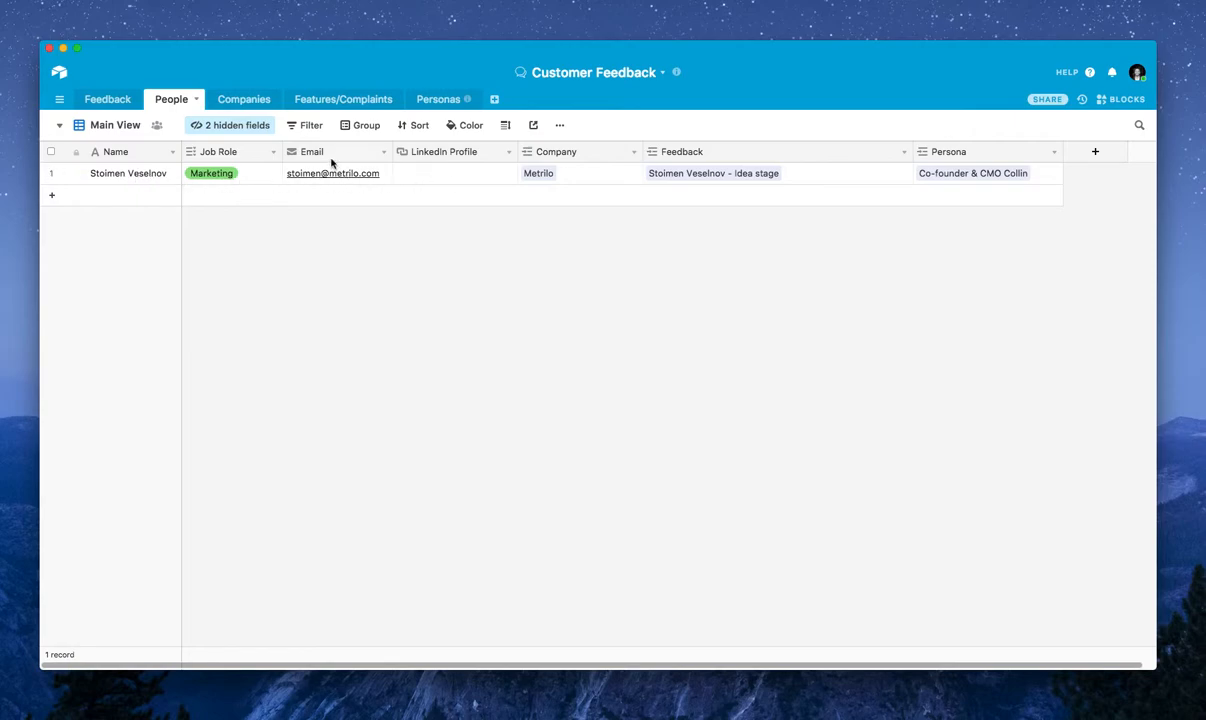
{"action": "left_click", "coordinate": [586, 177]}
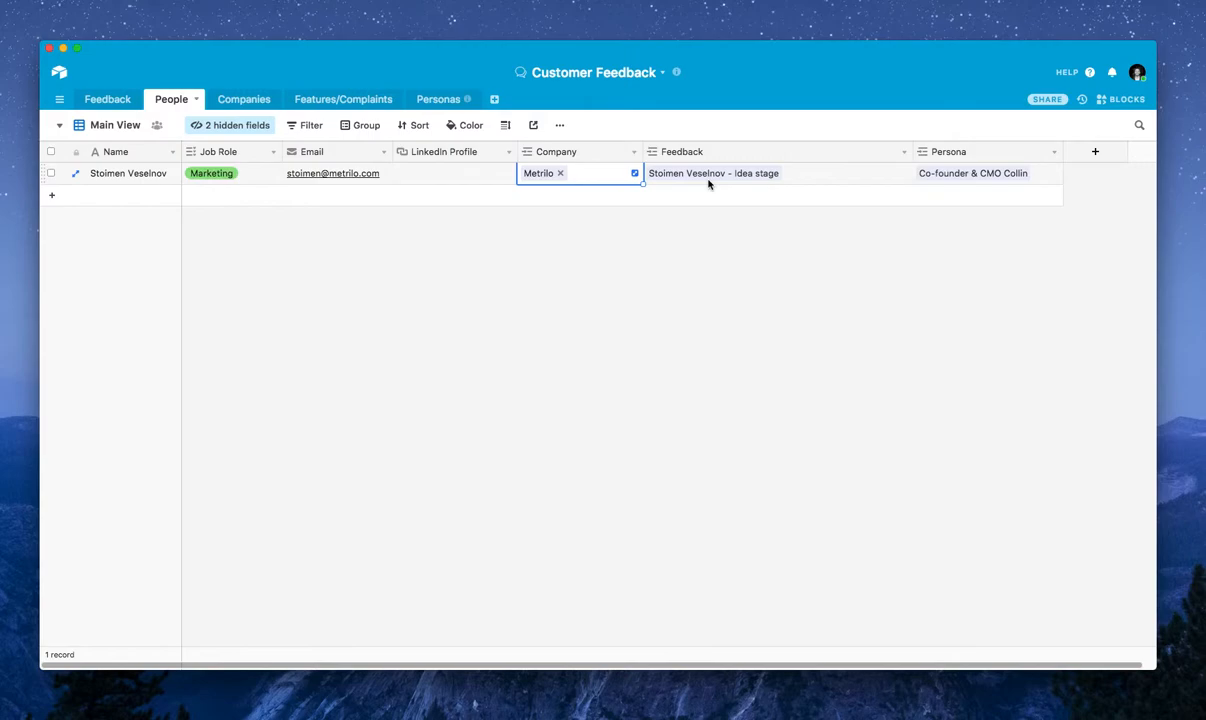
{"action": "left_click", "coordinate": [812, 177]}
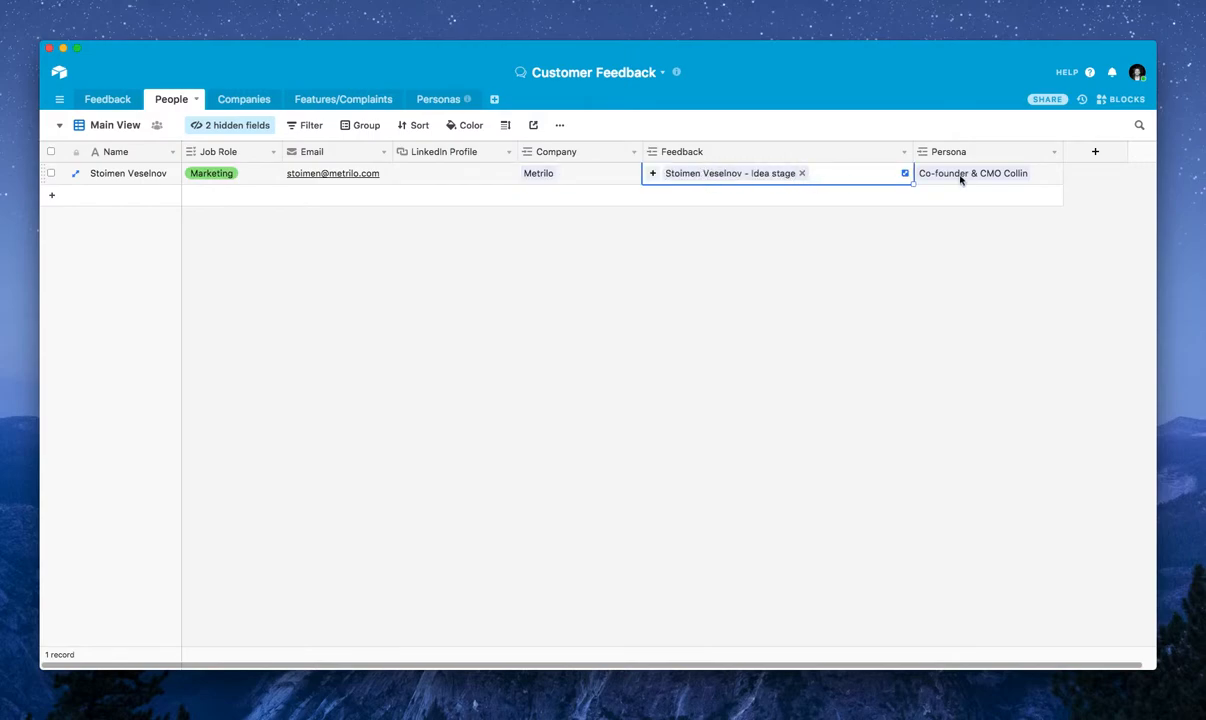
{"action": "left_click", "coordinate": [940, 240]}
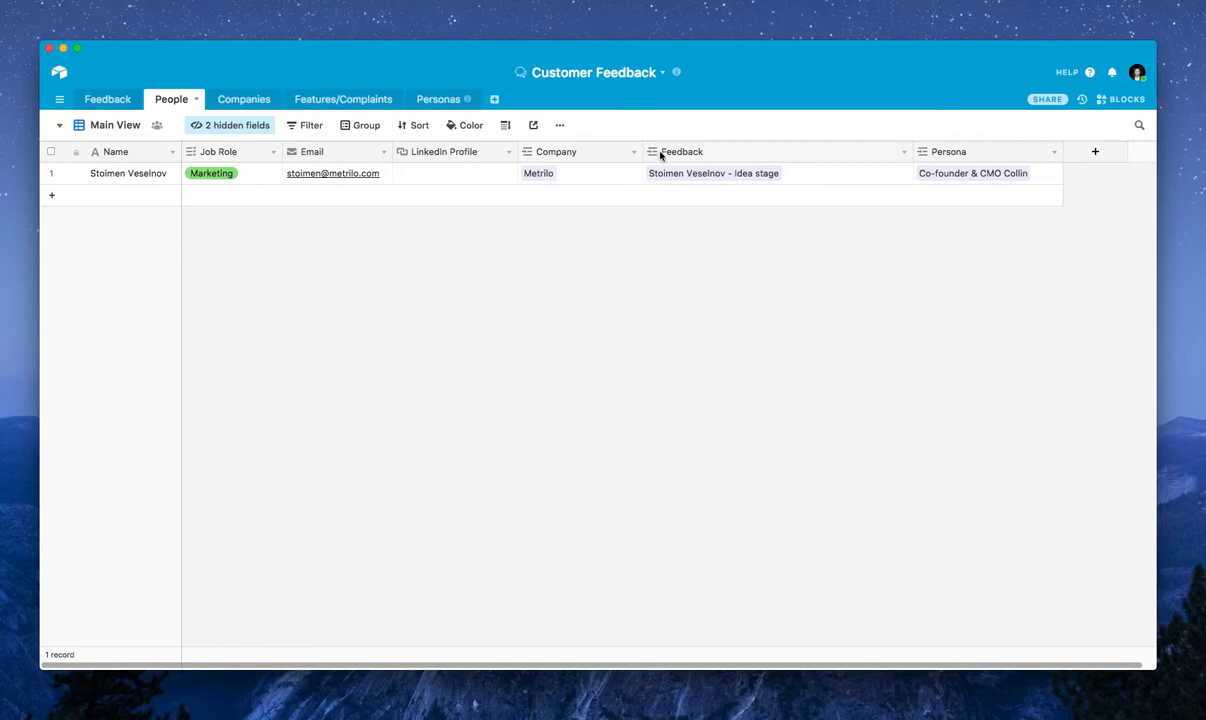
{"action": "left_click", "coordinate": [606, 177]}
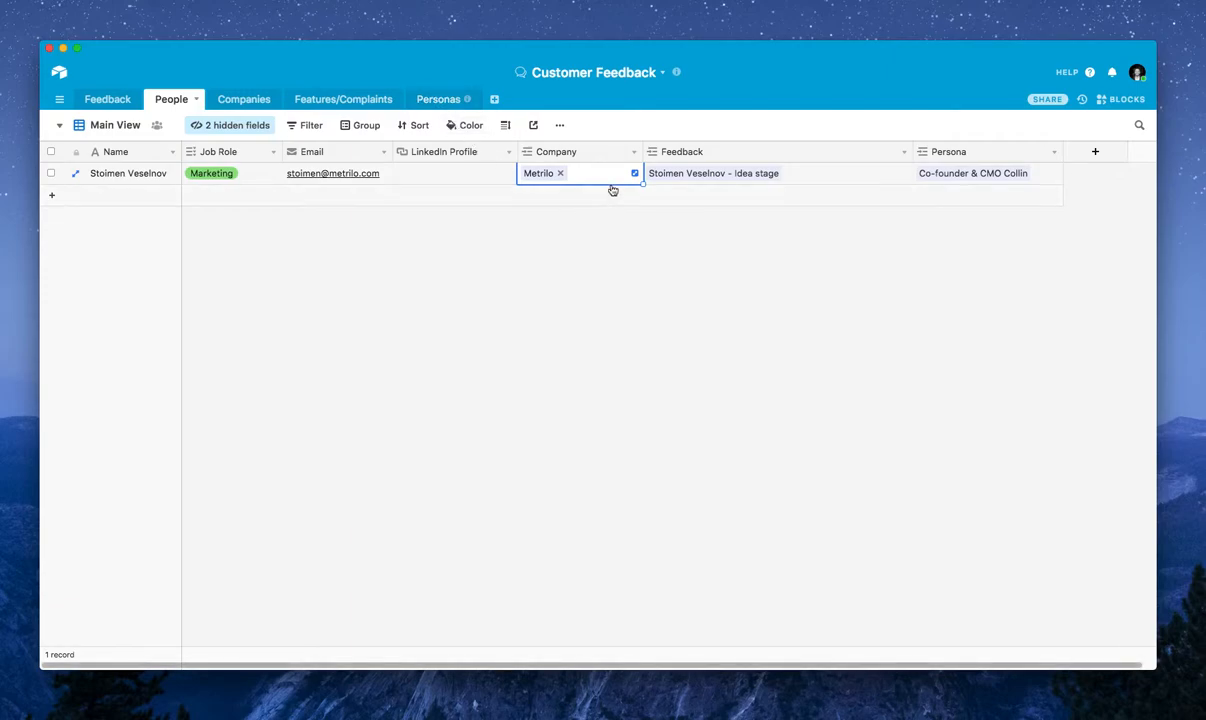
{"action": "left_click", "coordinate": [581, 255]}
{"action": "left_click", "coordinate": [122, 178]}
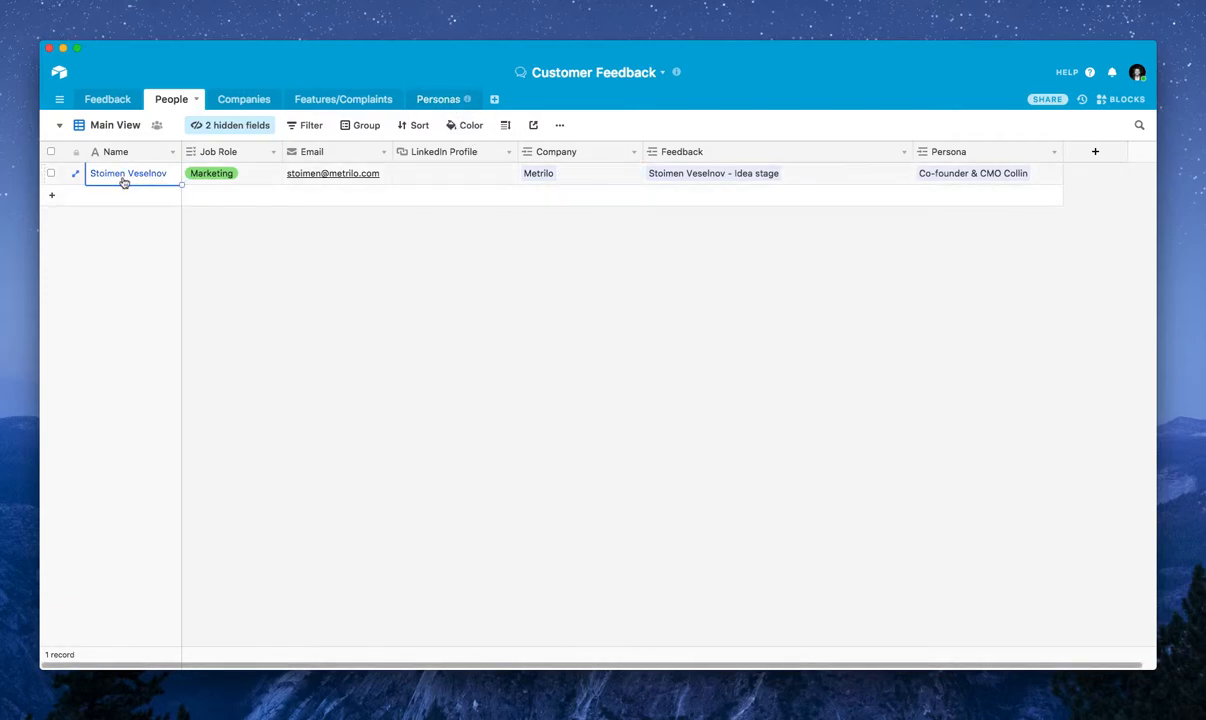
{"action": "left_click", "coordinate": [237, 101]}
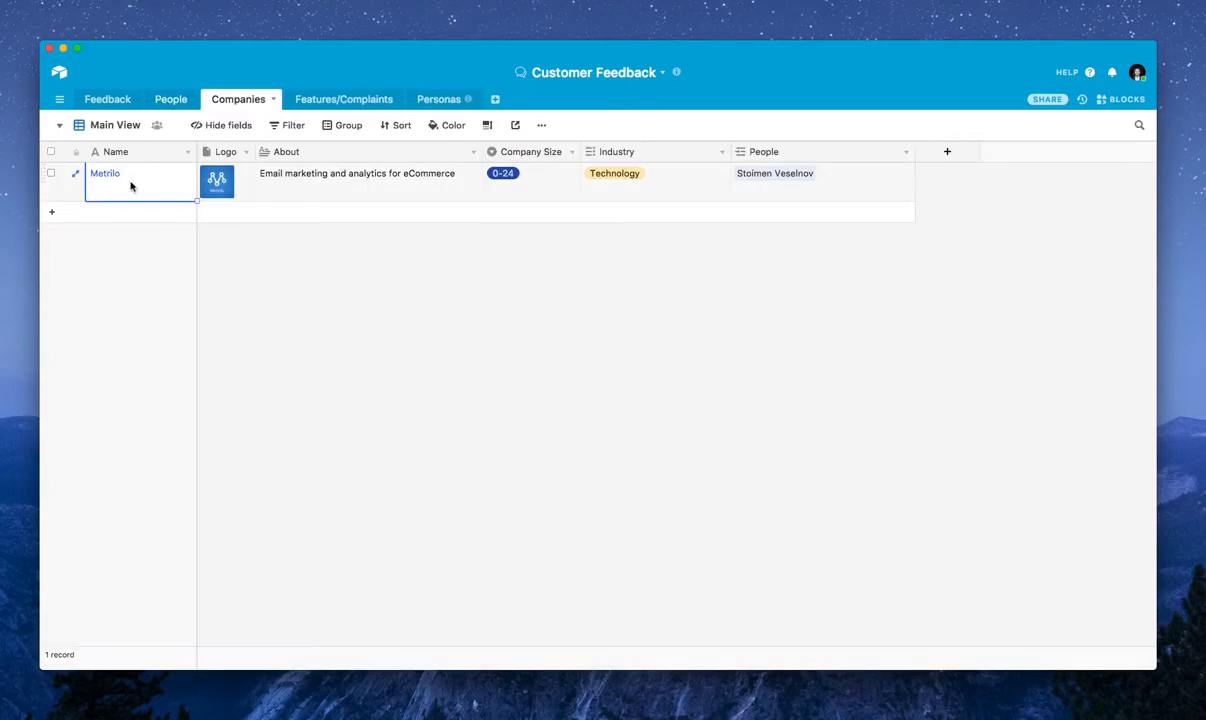
{"action": "left_click", "coordinate": [281, 192]}
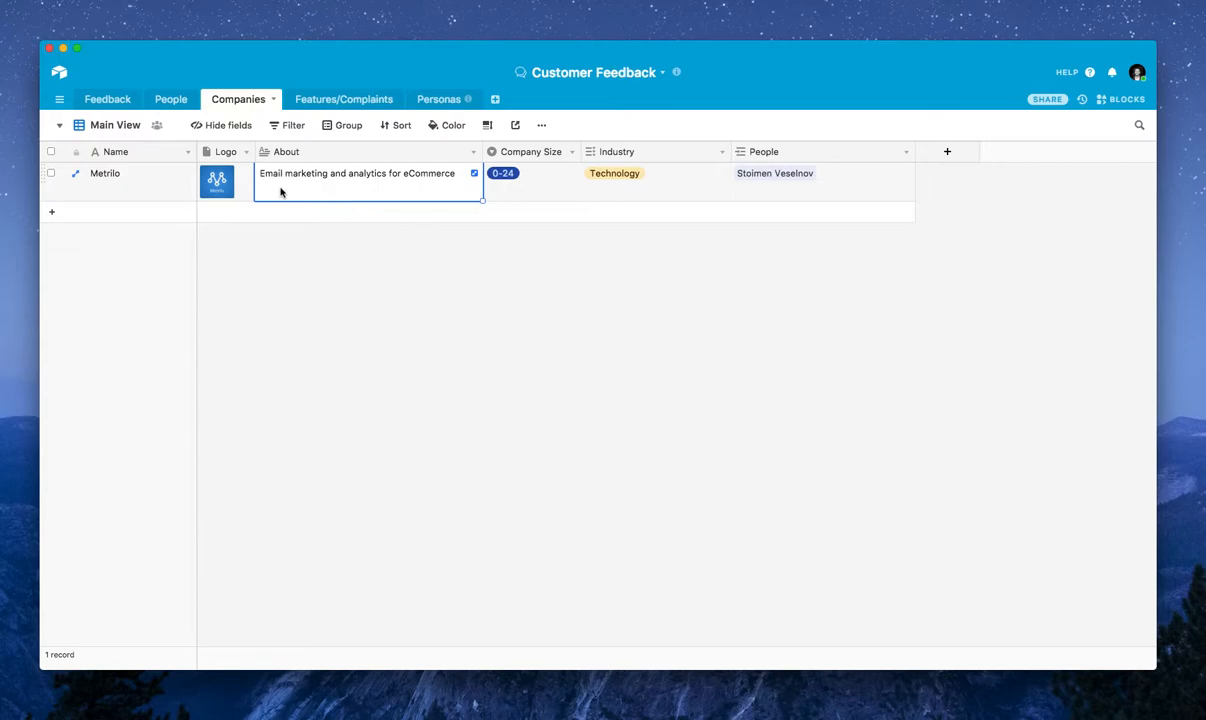
Add a second record to the People table and enter the person's first name
{"action": "left_click", "coordinate": [162, 102]}
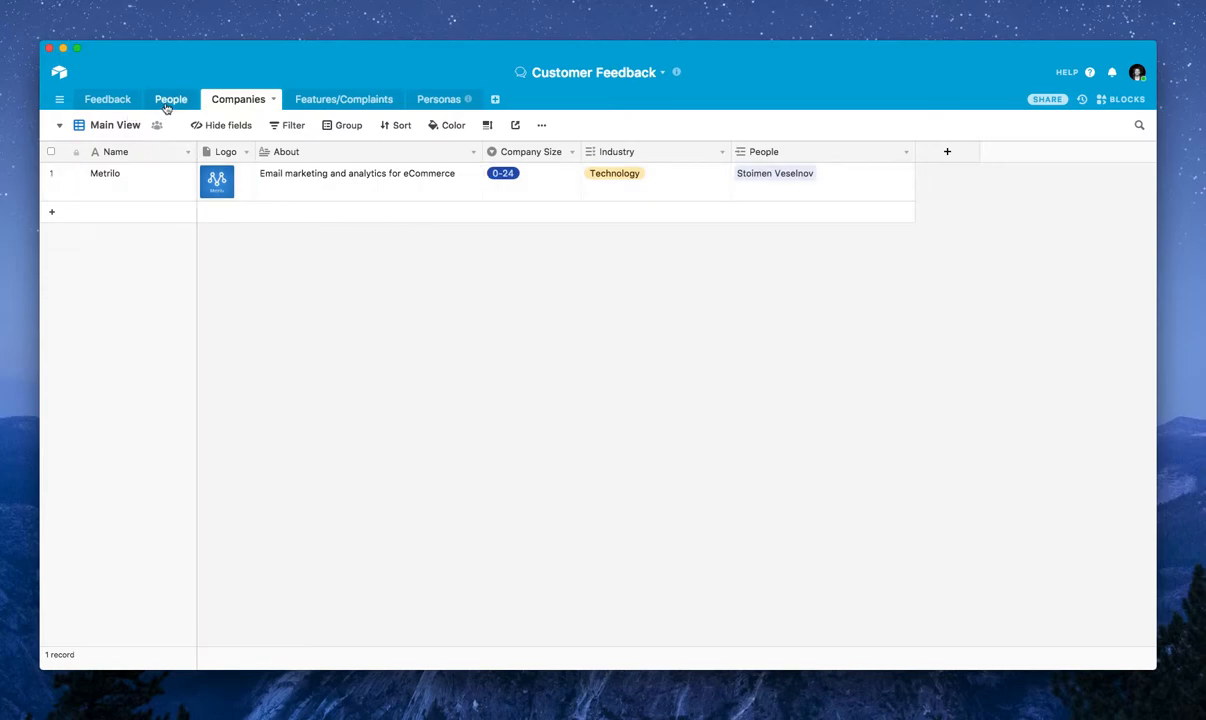
{"action": "left_click", "coordinate": [53, 196]}
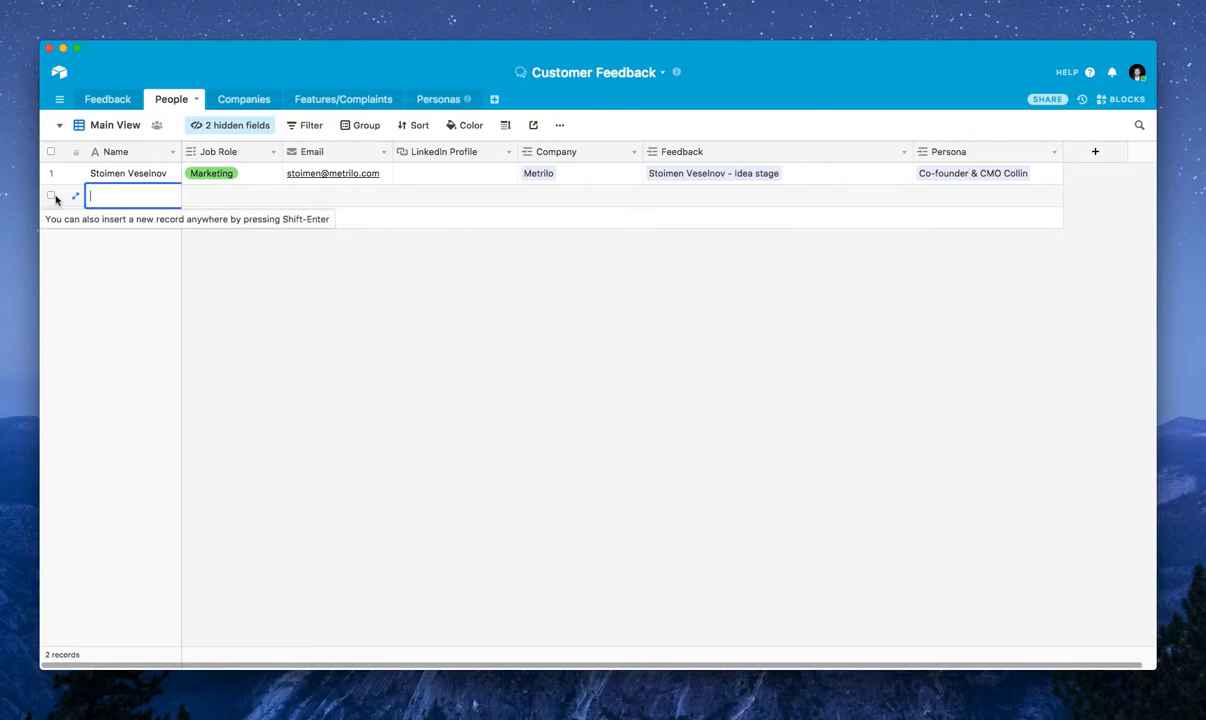
{"action": "key", "text": "BackSpace"}
{"action": "key", "text": "BackSpace"}
{"action": "type", "text": "Jo"}
Link the new person's Company field to the existing Metrilo record
{"action": "left_click", "coordinate": [560, 204]}
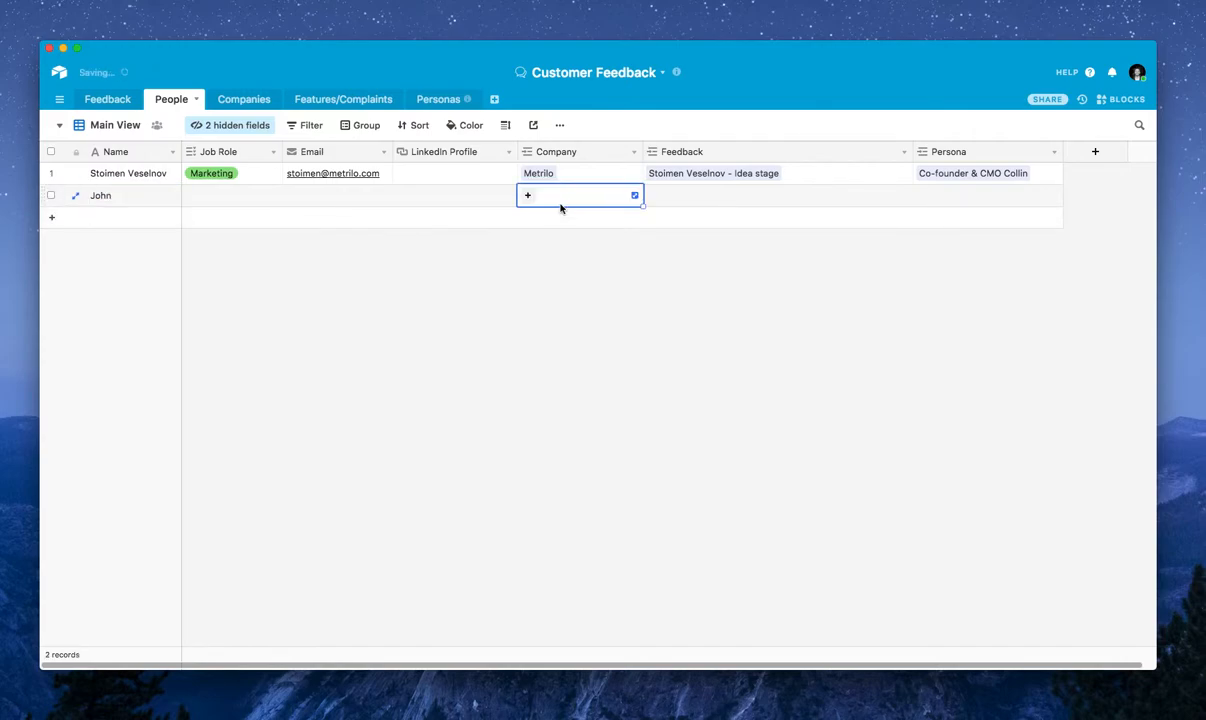
{"action": "left_click", "coordinate": [528, 197]}
{"action": "type", "text": "Metrilo"}
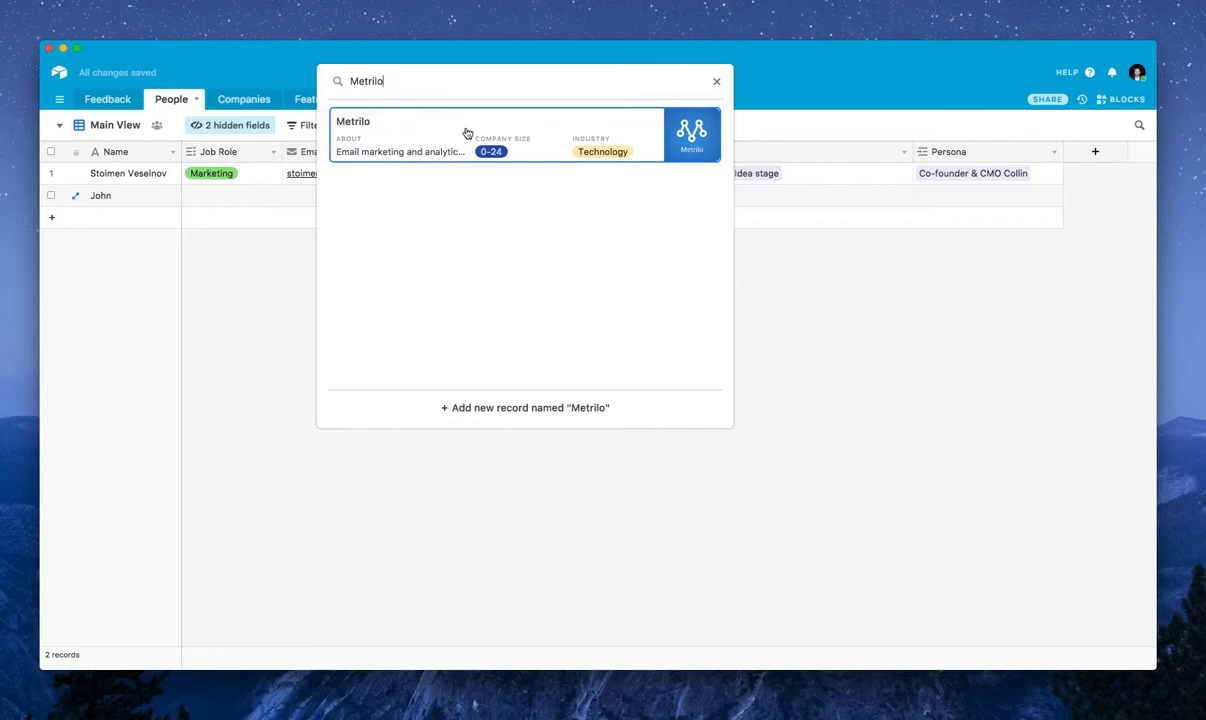
{"action": "left_click", "coordinate": [413, 134]}
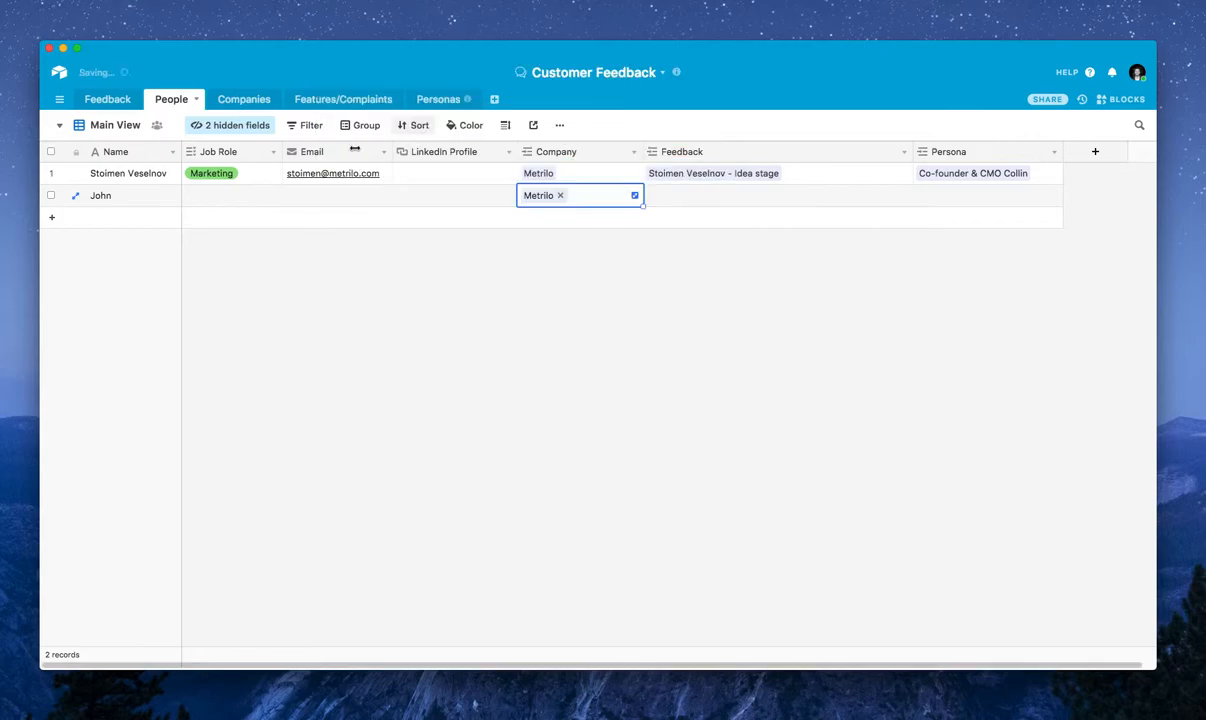
Expand the Metrilo record in the Companies table and unlink the newly added person from its People field
{"action": "left_click", "coordinate": [240, 104]}
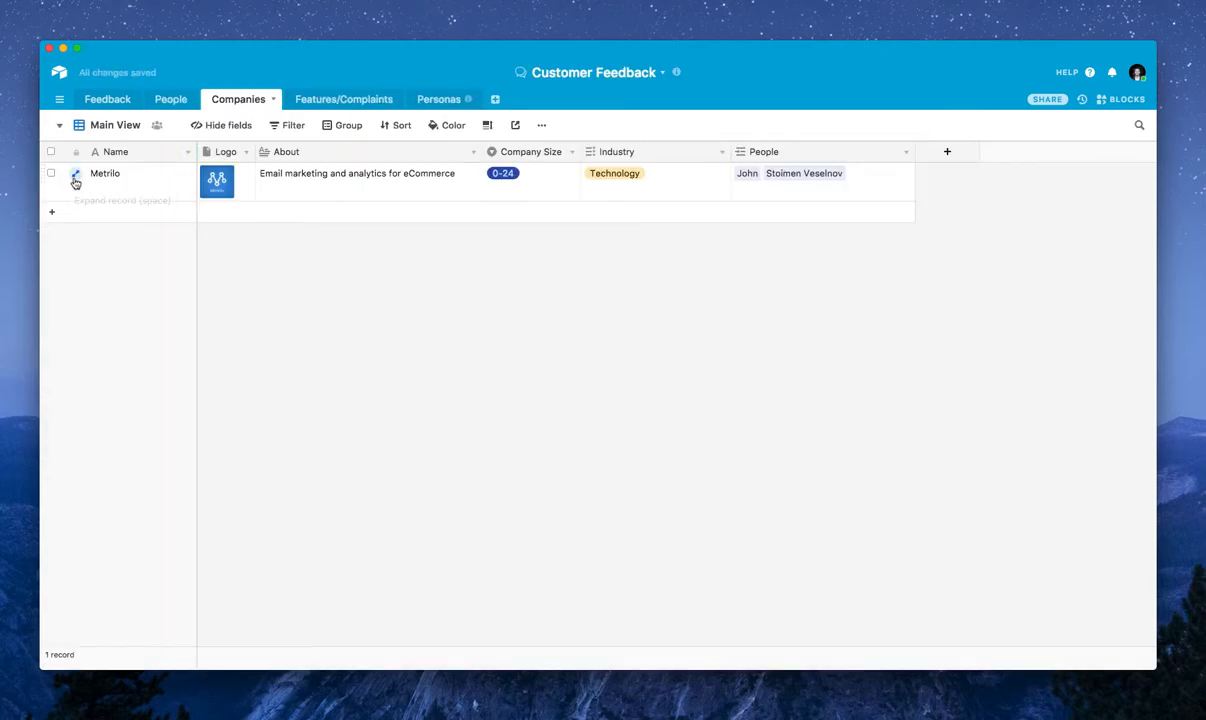
{"action": "left_click", "coordinate": [77, 176]}
{"action": "scroll", "coordinate": [525, 250], "scroll_direction": "down", "scroll_amount": 5}
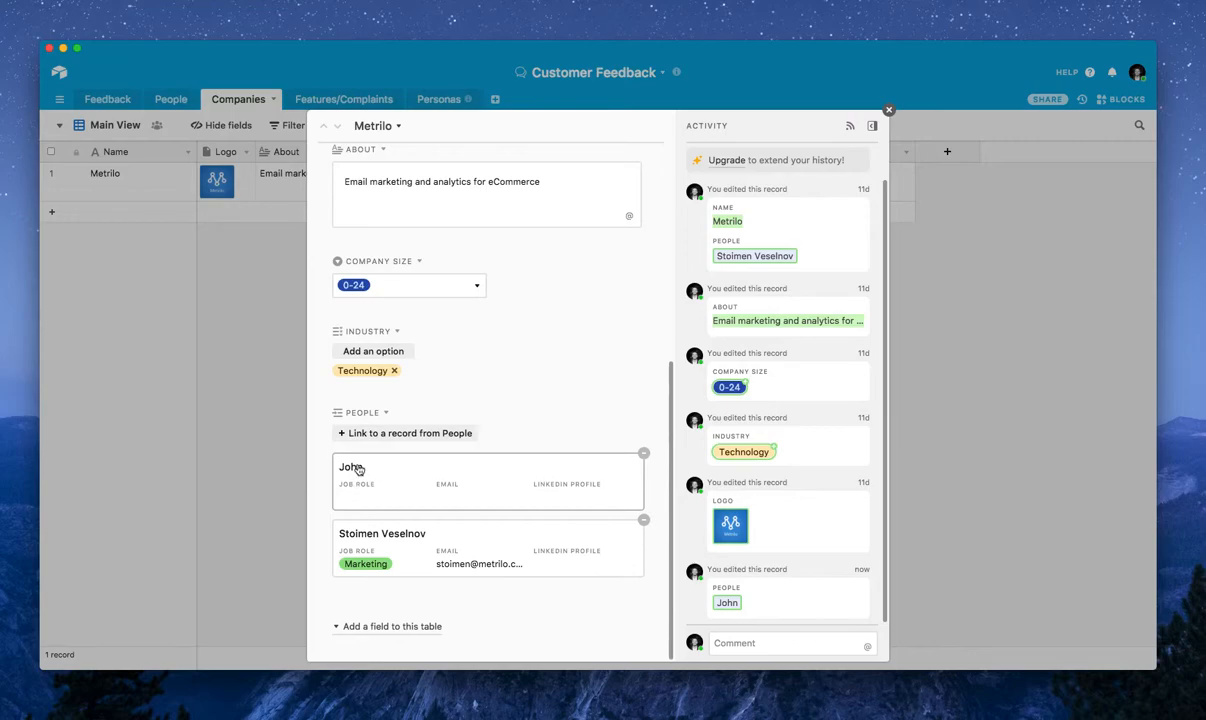
{"action": "left_click", "coordinate": [644, 453]}
{"action": "left_click", "coordinate": [176, 411]}
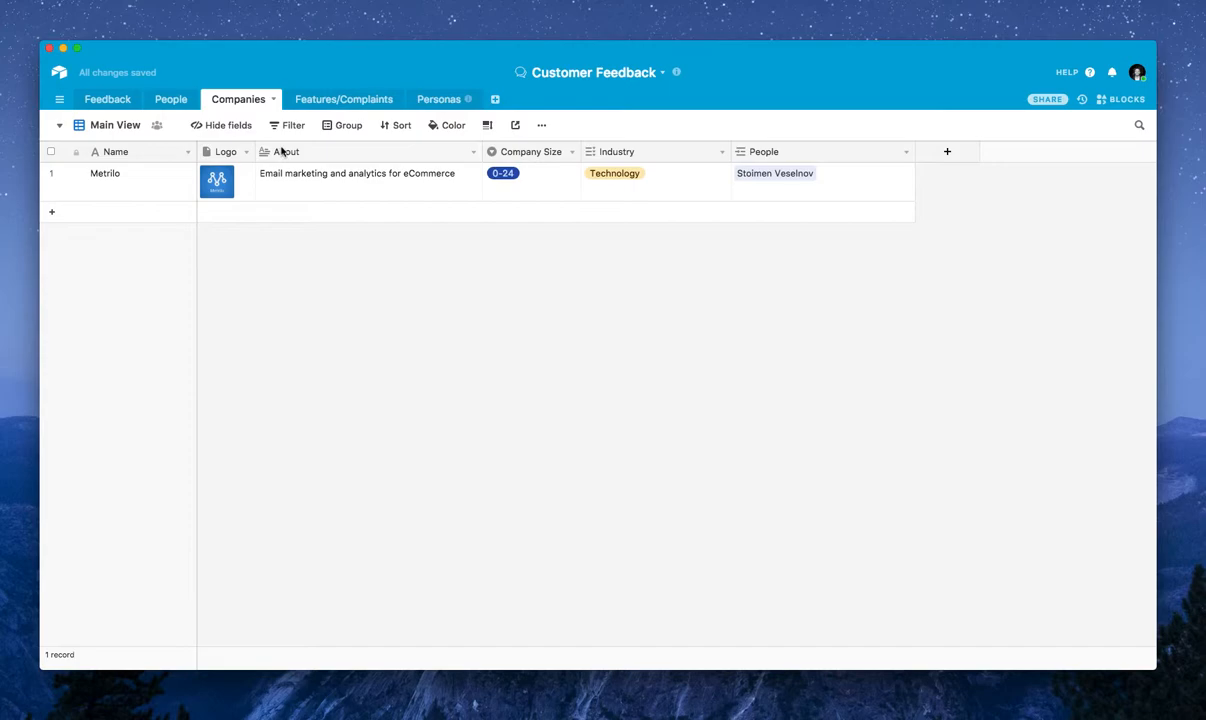
Add a new record to the Feedback table and link its Person field to the existing Marketing contact from Metrilo
{"action": "left_click", "coordinate": [115, 100]}
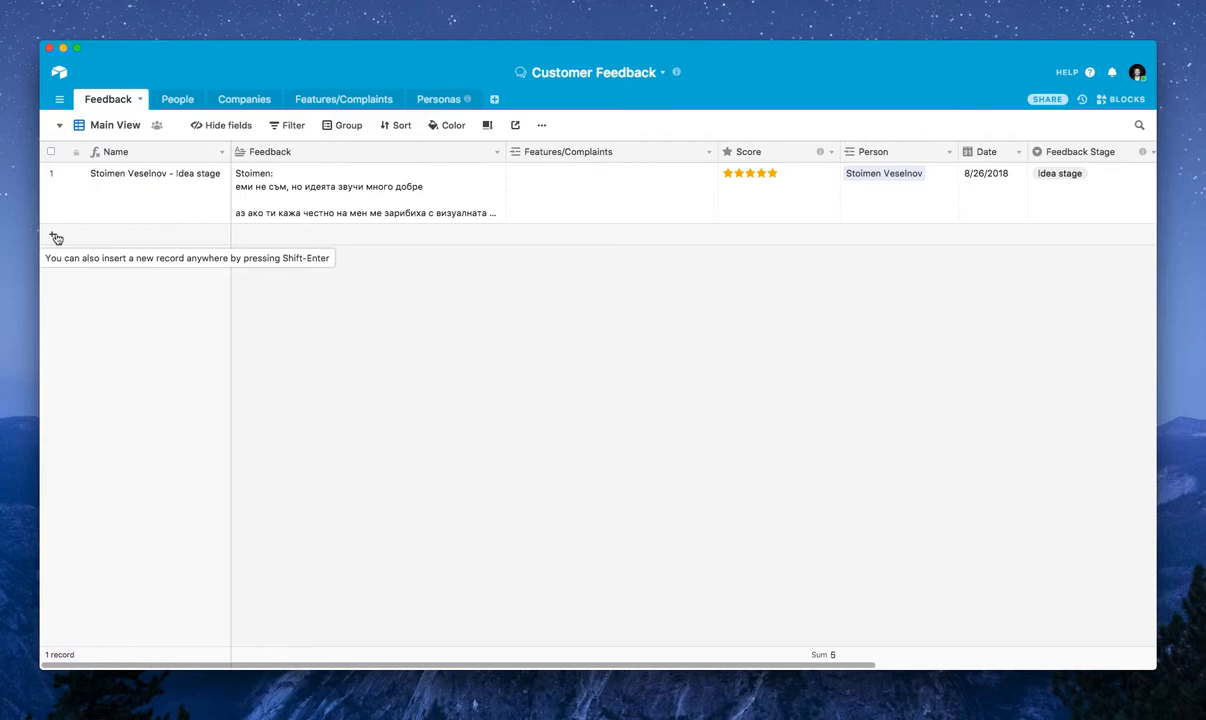
{"action": "left_click", "coordinate": [124, 237]}
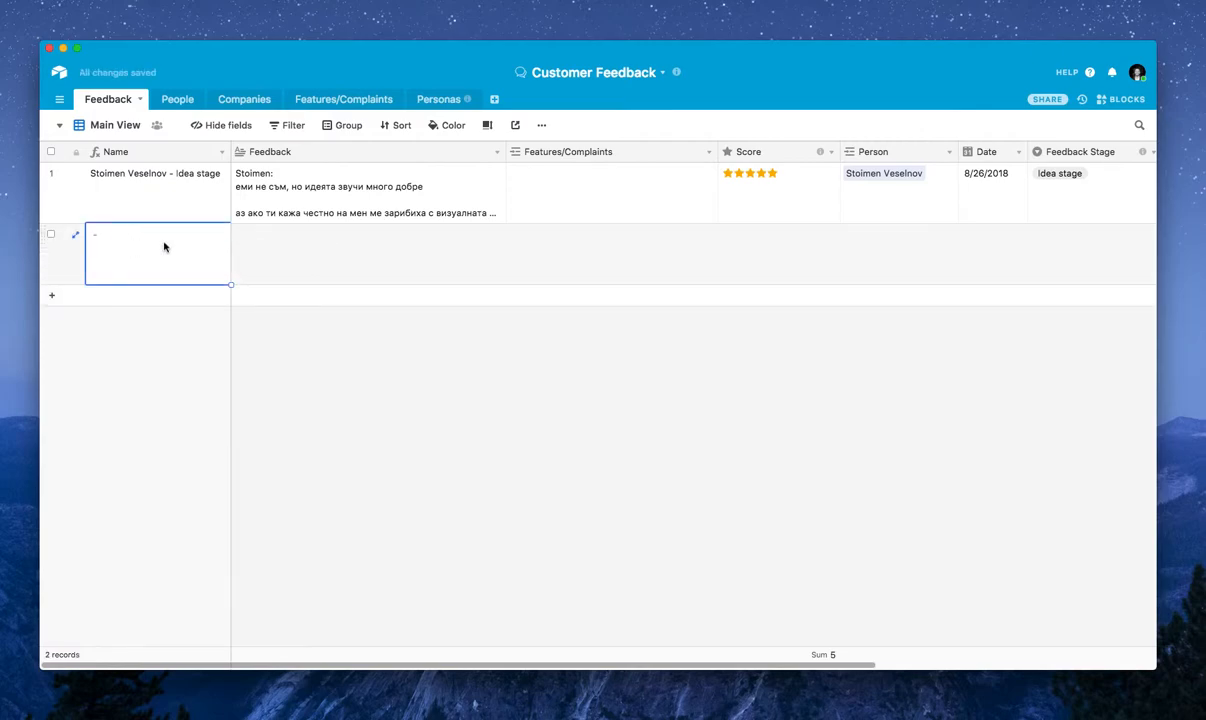
{"action": "double_click", "coordinate": [153, 243]}
{"action": "left_click", "coordinate": [604, 244]}
{"action": "left_click", "coordinate": [903, 239]}
{"action": "left_click_drag", "start_coordinate": [844, 238], "coordinate": [835, 238]}
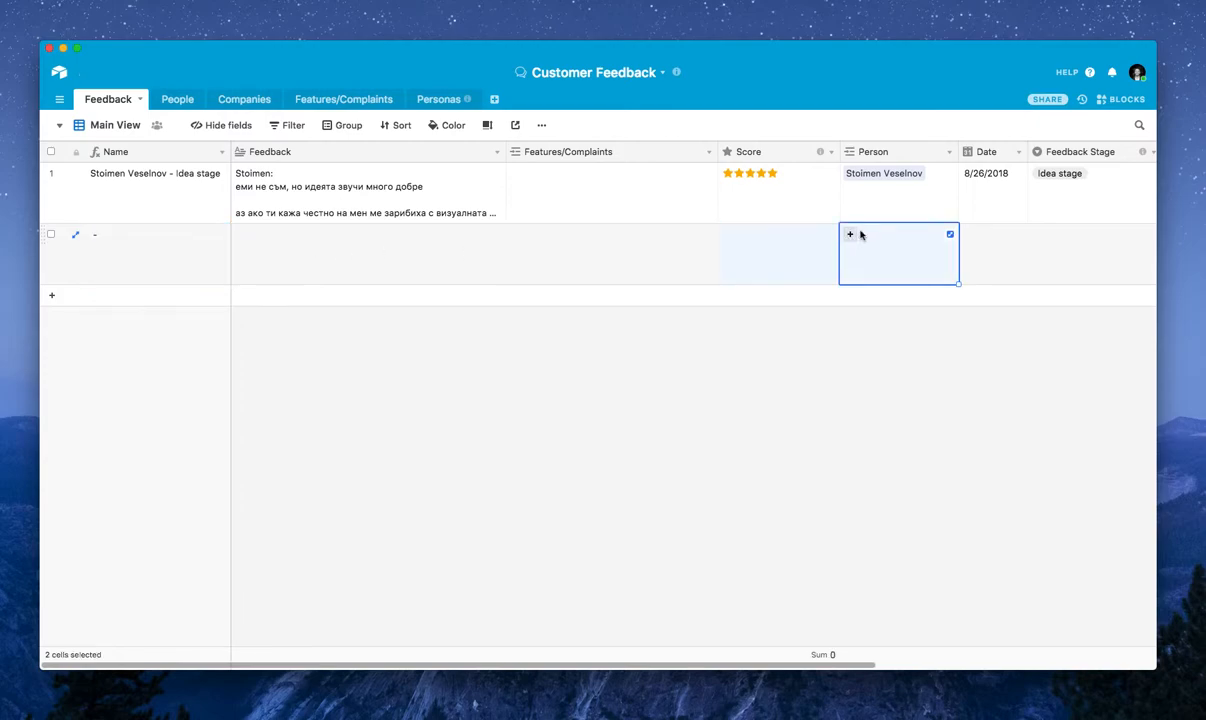
{"action": "left_click", "coordinate": [851, 236]}
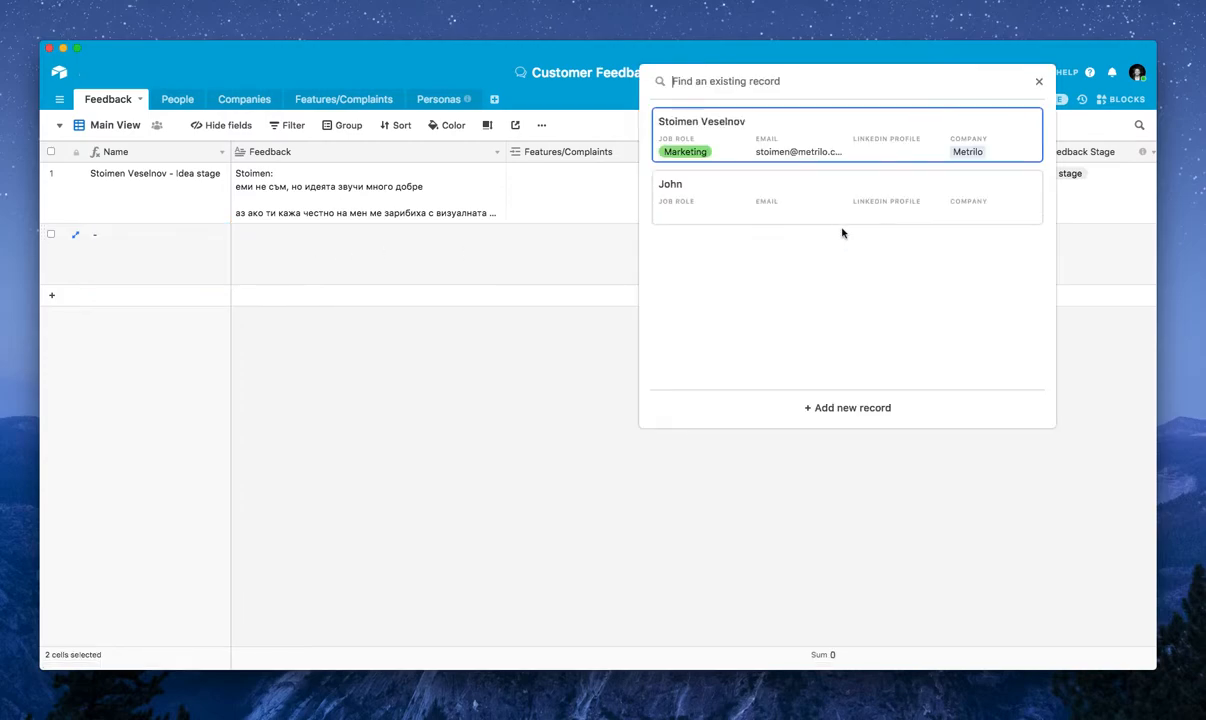
{"action": "left_click", "coordinate": [715, 143]}
{"action": "left_click", "coordinate": [780, 257]}
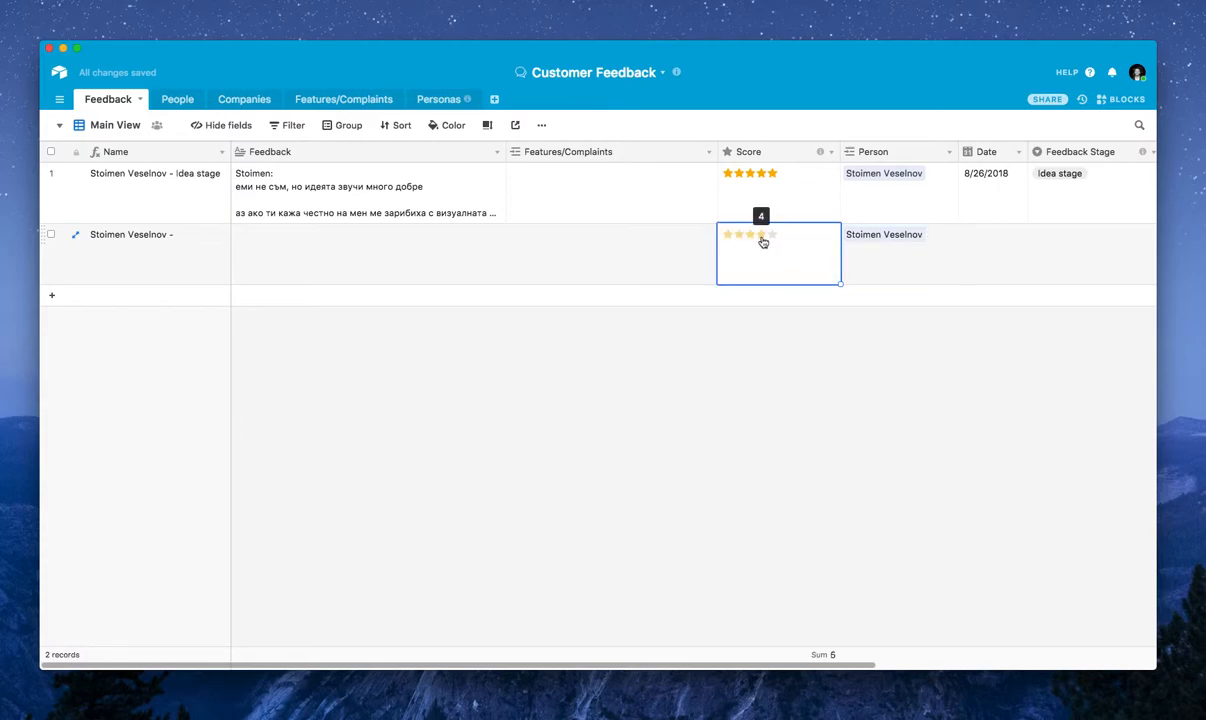
{"action": "left_click", "coordinate": [773, 368]}
{"action": "scroll", "coordinate": [915, 262], "scroll_direction": "right", "scroll_amount": 2}
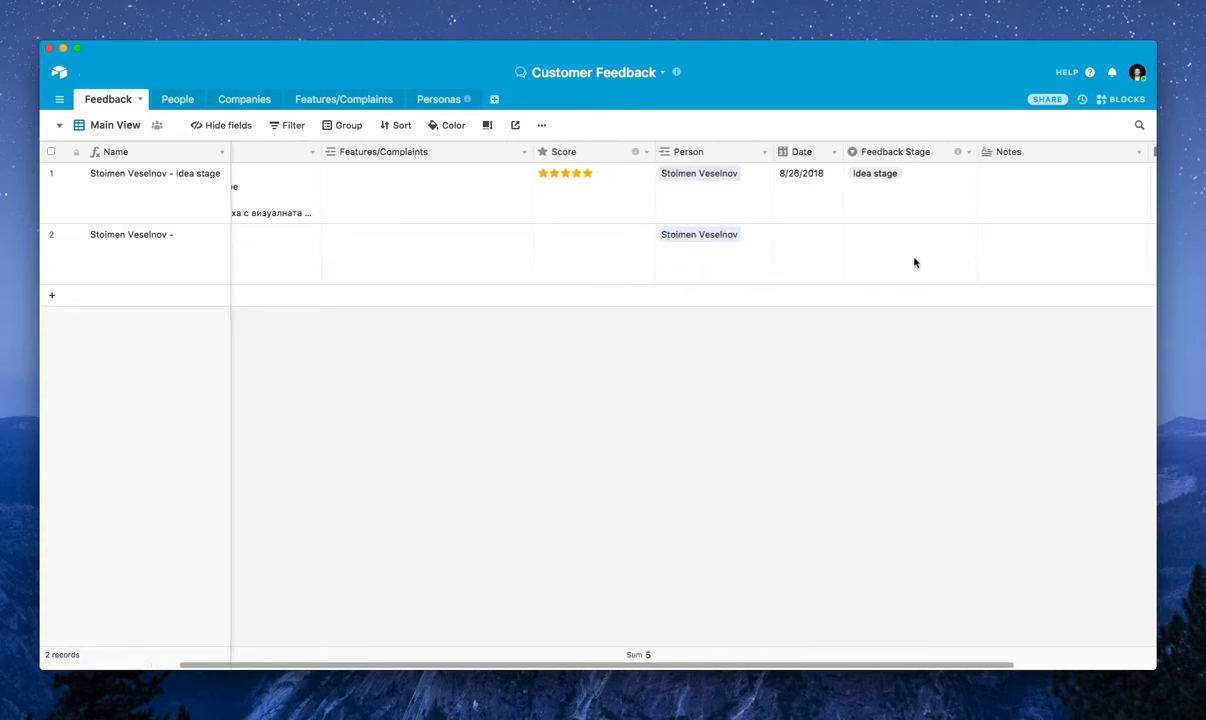
{"action": "scroll", "coordinate": [915, 262], "scroll_direction": "left", "scroll_amount": 1}
Expand the Marketing contact's record in the People table and examine its linked company, feedback and persona
{"action": "left_click", "coordinate": [180, 100]}
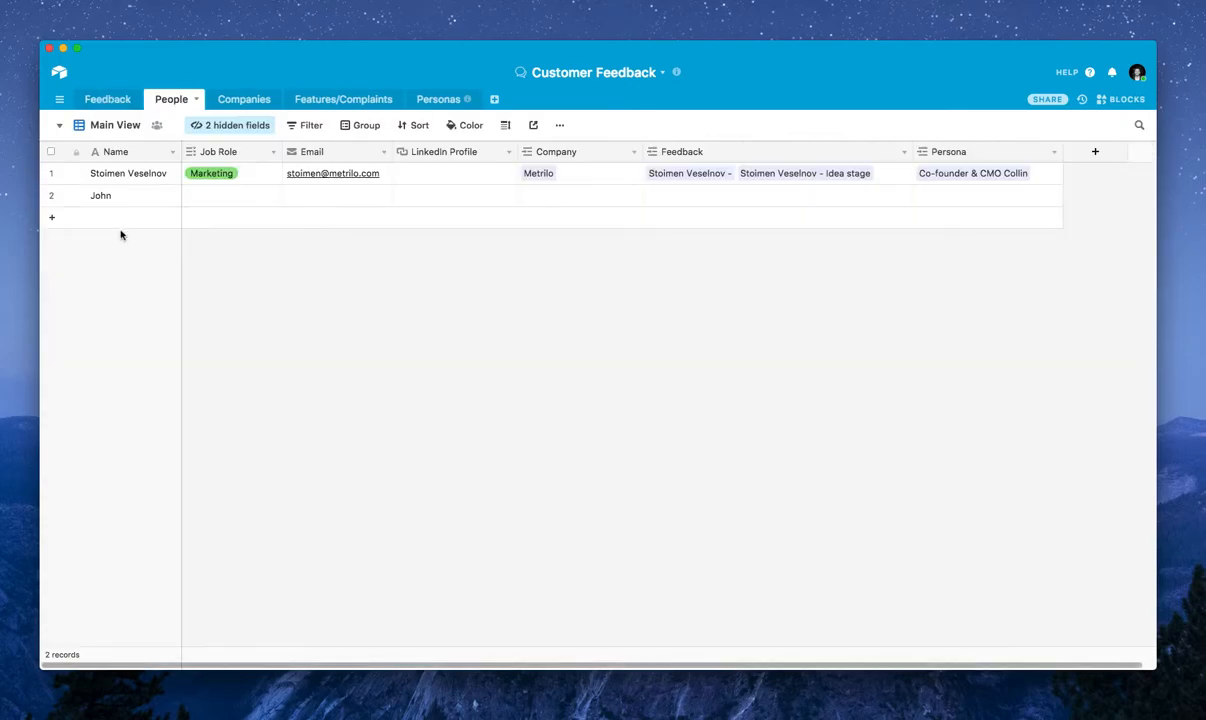
{"action": "left_click", "coordinate": [75, 174]}
{"action": "scroll", "coordinate": [505, 345], "scroll_direction": "down", "scroll_amount": 5}
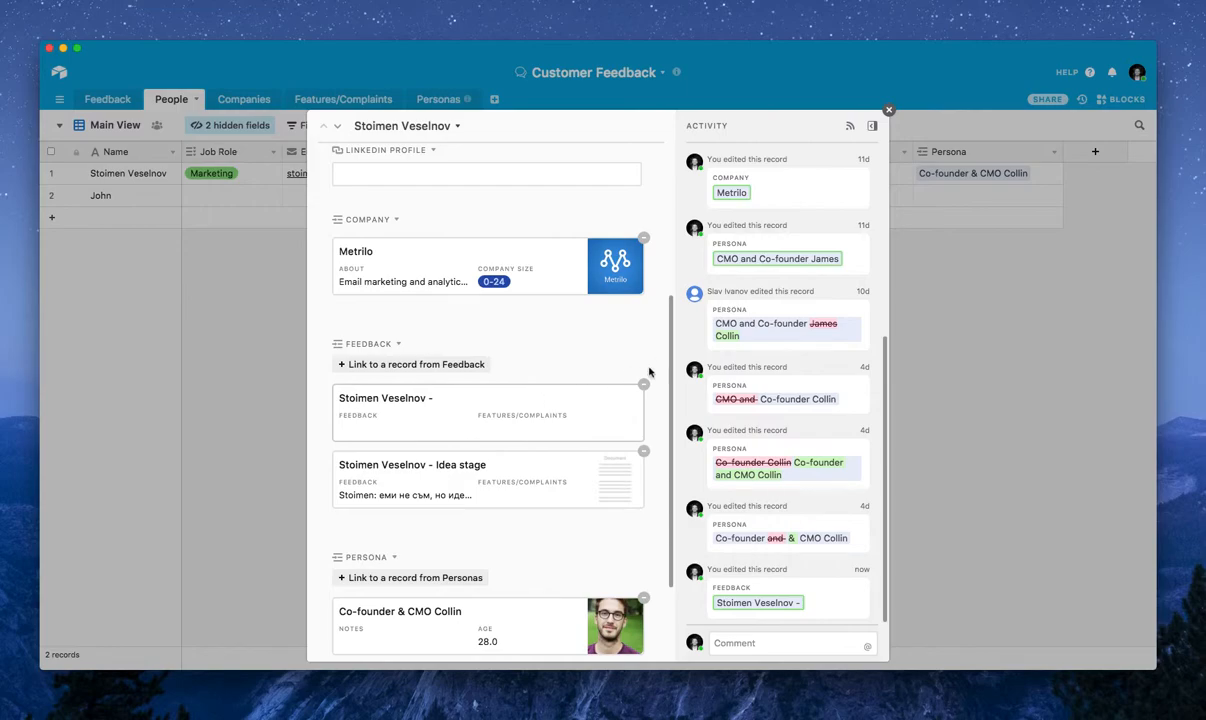
{"action": "left_click", "coordinate": [889, 110]}
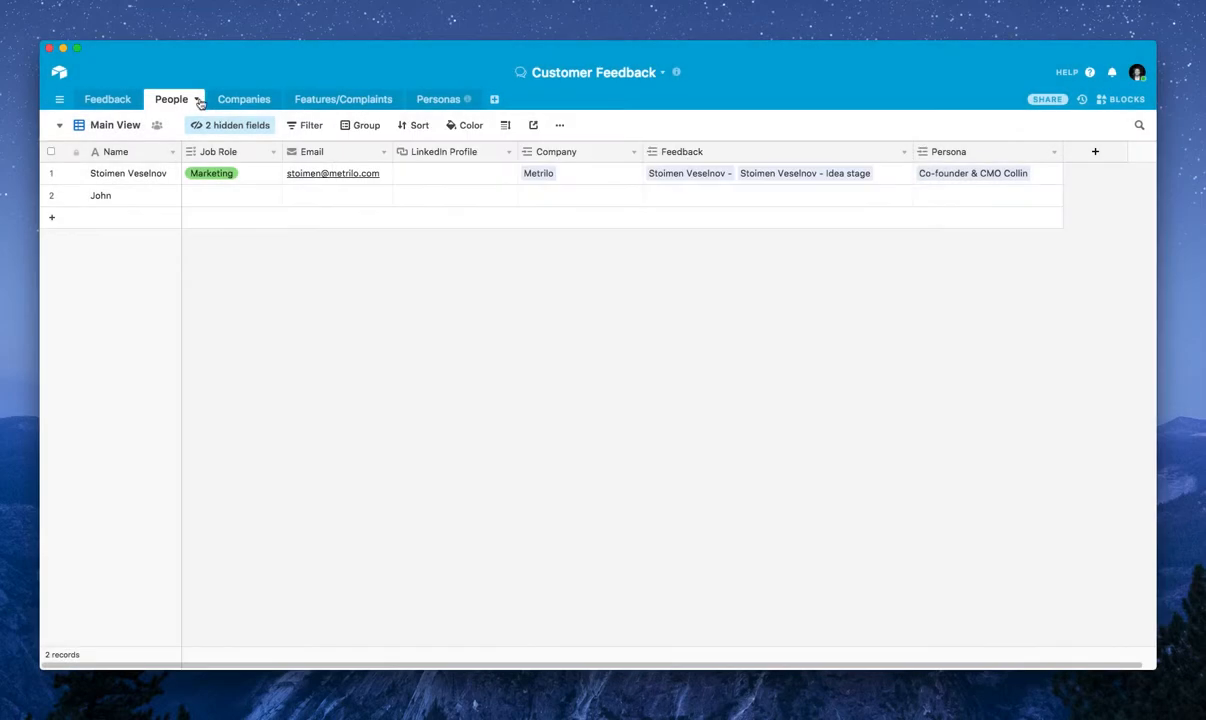
Set the Feedback Stage of the second Feedback record to Product stage
{"action": "left_click", "coordinate": [118, 100]}
{"action": "scroll", "coordinate": [932, 192], "scroll_direction": "left", "scroll_amount": 1}
{"action": "left_click", "coordinate": [932, 188]}
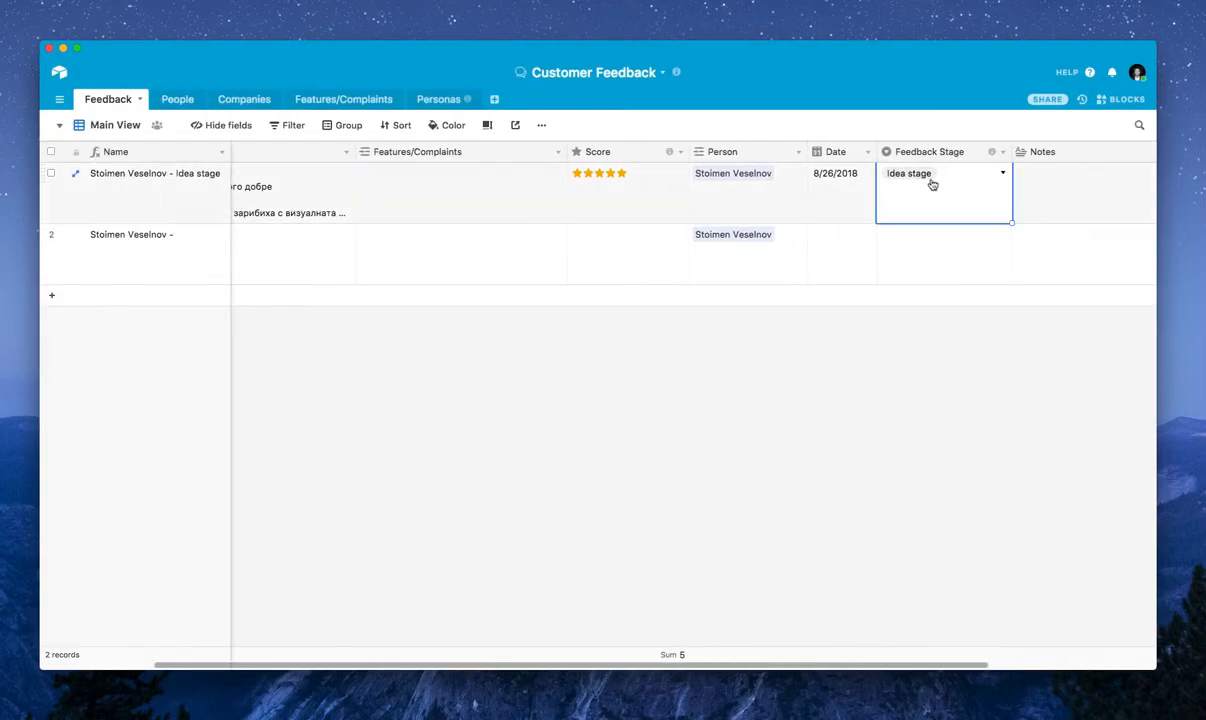
{"action": "left_click", "coordinate": [1002, 175]}
{"action": "left_click", "coordinate": [811, 293]}
{"action": "left_click", "coordinate": [955, 248]}
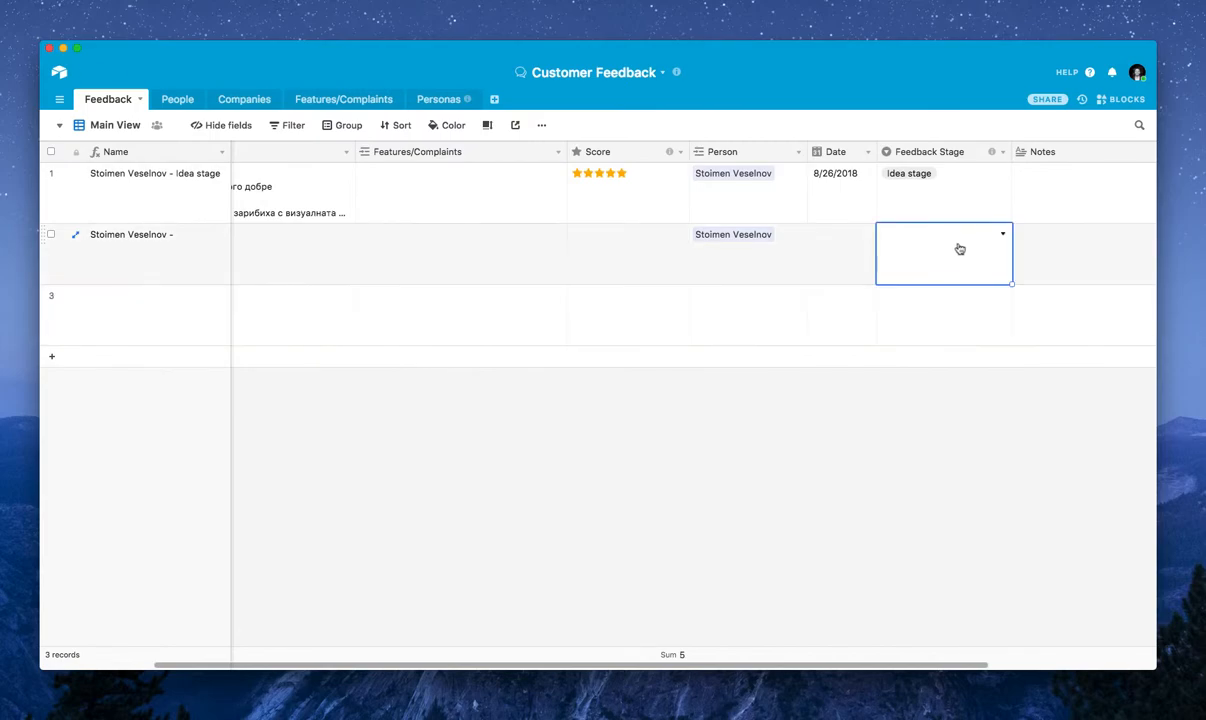
{"action": "left_click", "coordinate": [948, 232]}
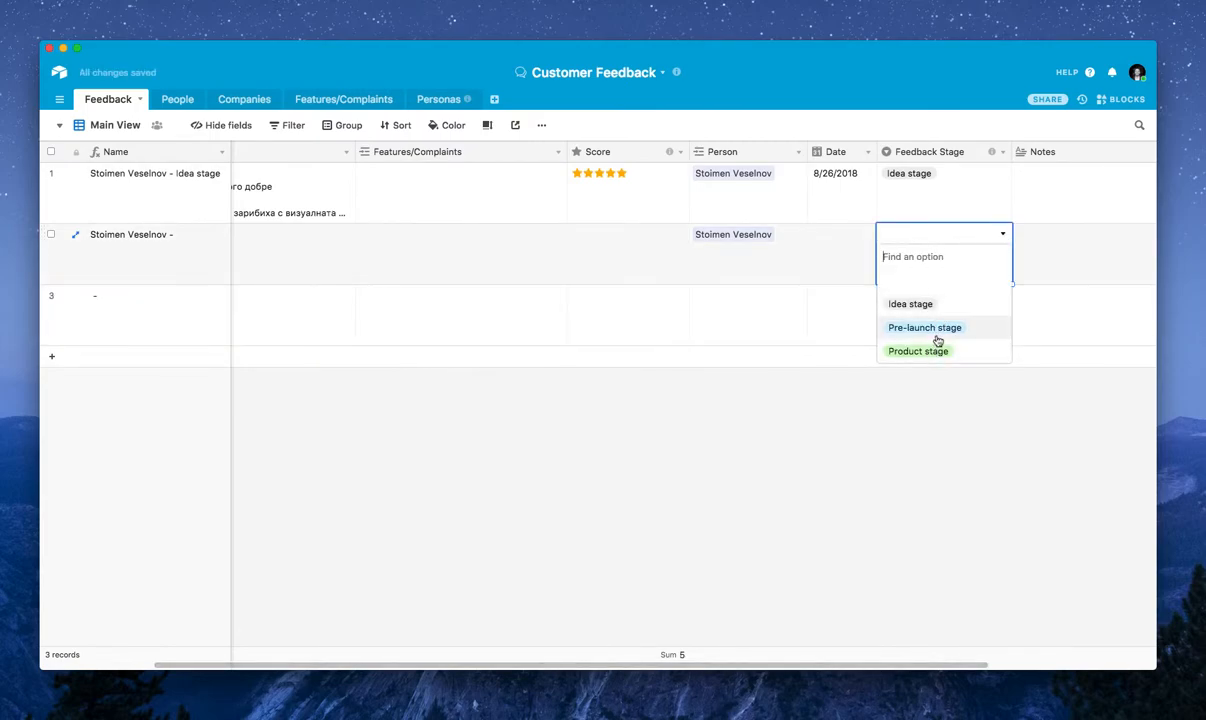
{"action": "left_click", "coordinate": [938, 352]}
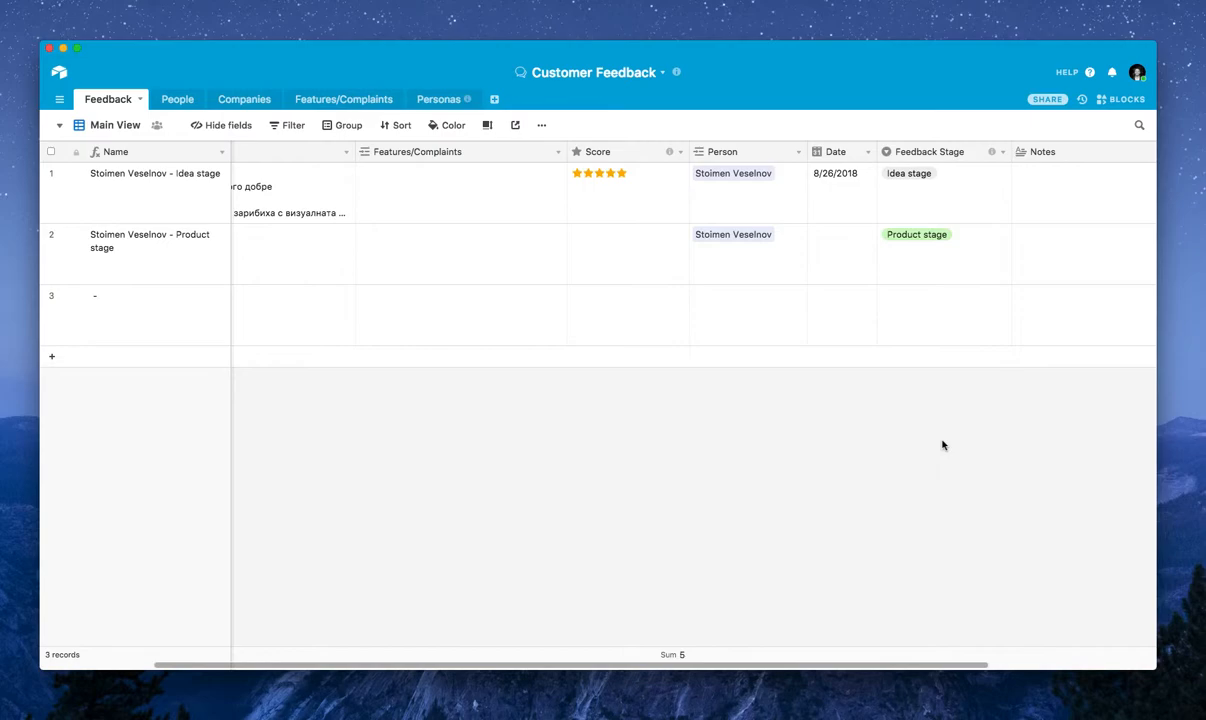
{"action": "left_click", "coordinate": [618, 246]}
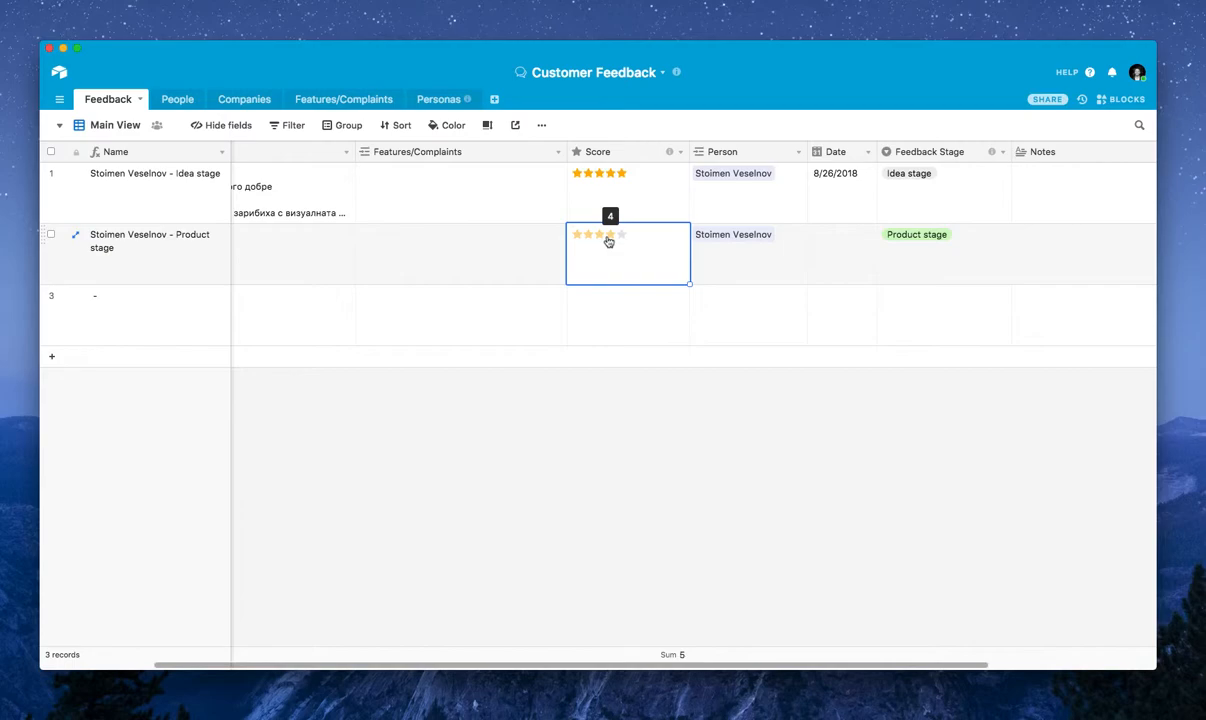
{"action": "left_click", "coordinate": [494, 472]}
{"action": "scroll", "coordinate": [529, 247], "scroll_direction": "left", "scroll_amount": 3}
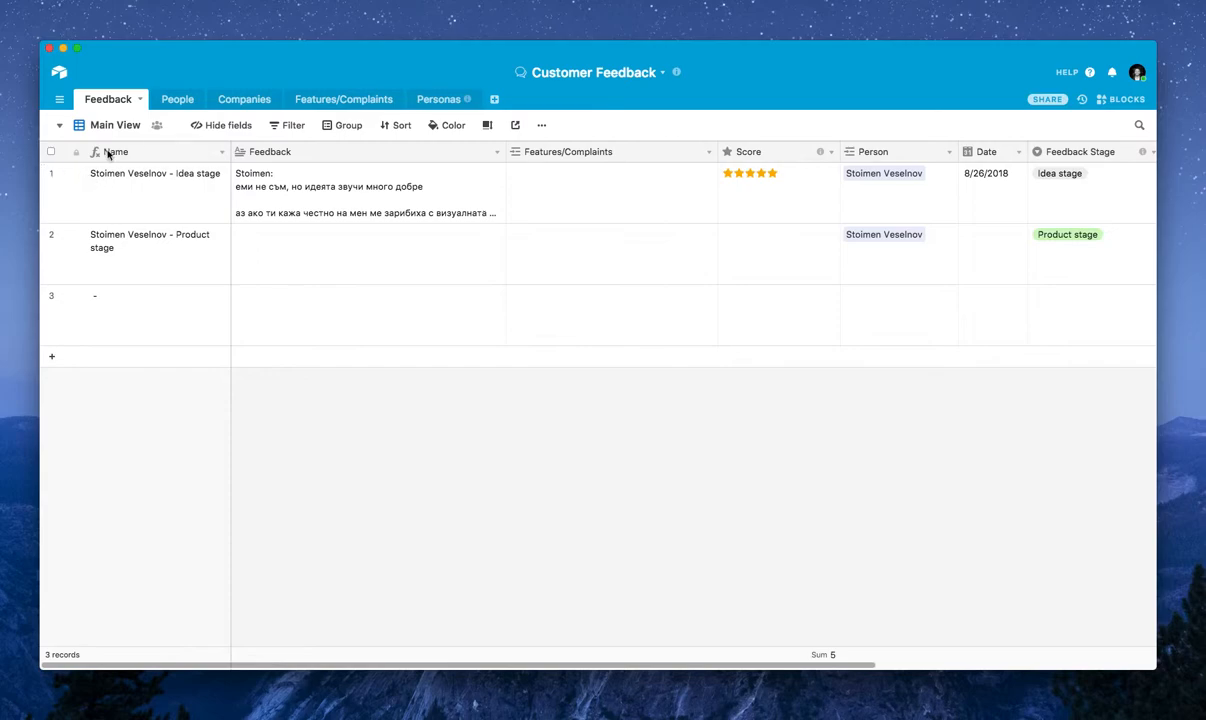
{"action": "scroll", "coordinate": [905, 153], "scroll_direction": "right", "scroll_amount": 3}
{"action": "scroll", "coordinate": [906, 155], "scroll_direction": "left", "scroll_amount": 3}
{"action": "left_click", "coordinate": [296, 256]}
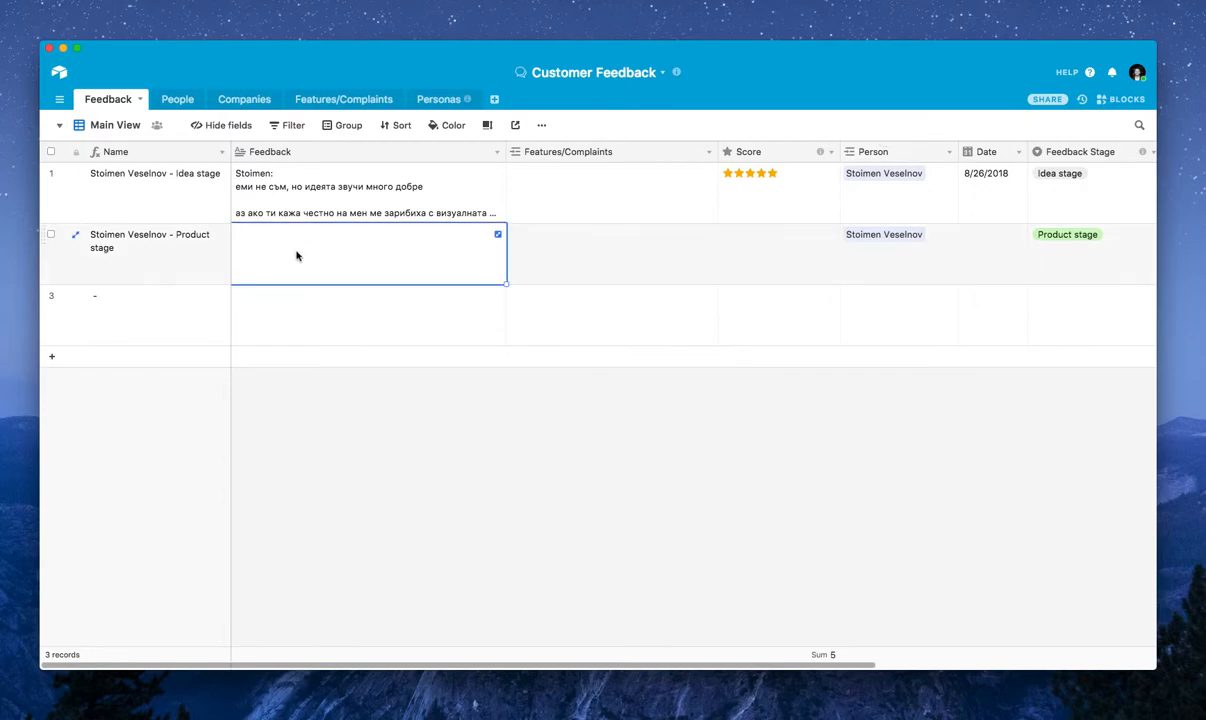
{"action": "left_click", "coordinate": [291, 194]}
{"action": "left_click", "coordinate": [290, 262]}
{"action": "left_click", "coordinate": [289, 259]}
{"action": "type", "text": "ds"}
{"action": "key", "text": "BackSpace"}
{"action": "key", "text": "BackSpace"}
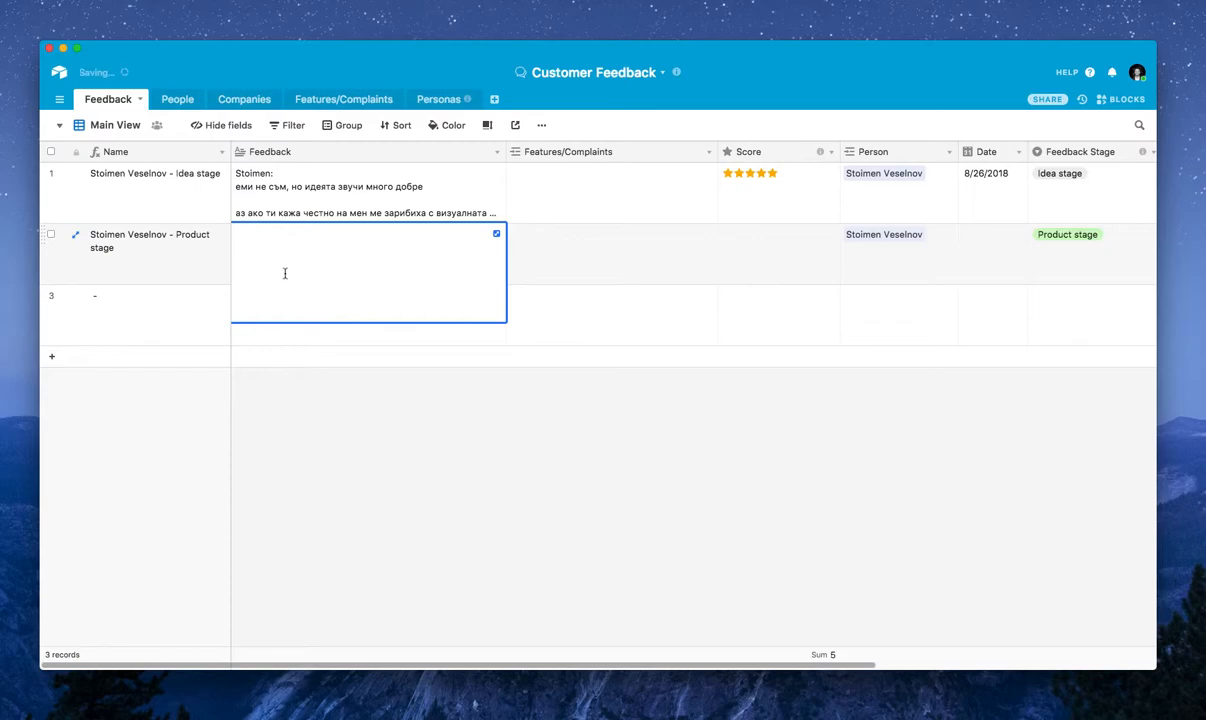
Check the Score field's description and set the second Feedback record's Score to one star
{"action": "left_click", "coordinate": [730, 250]}
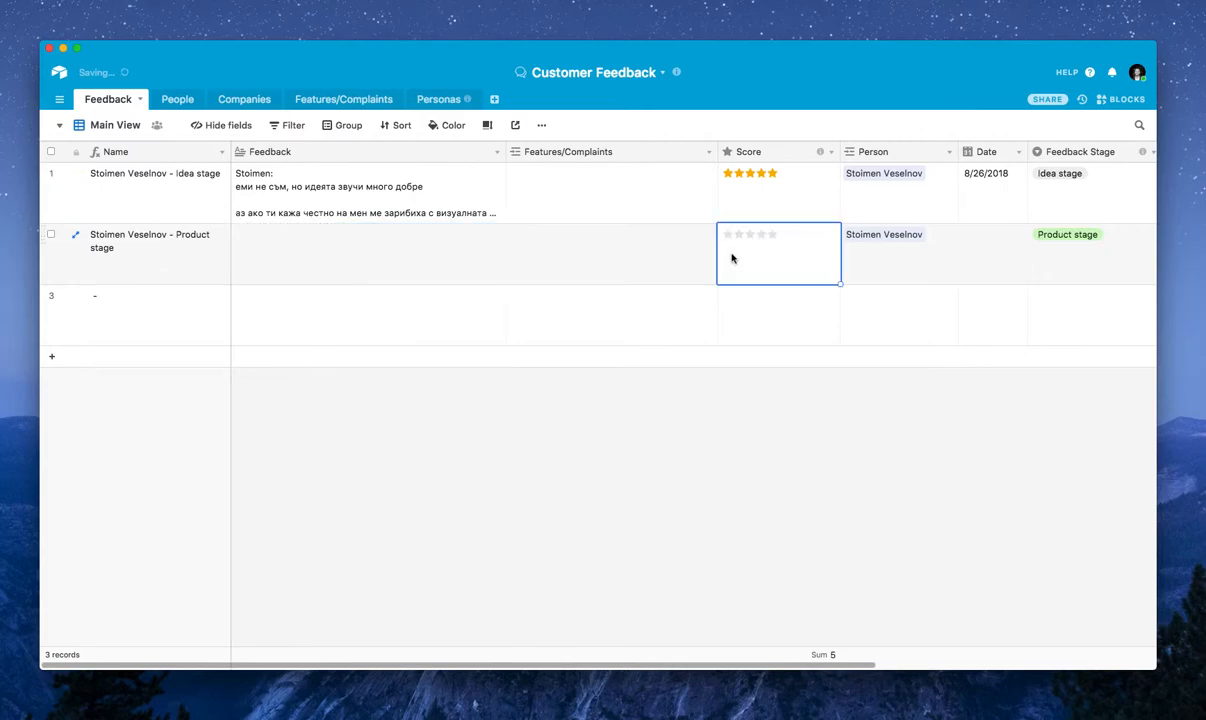
{"action": "mouse_move", "coordinate": [820, 156]}
{"action": "left_click", "coordinate": [718, 436]}
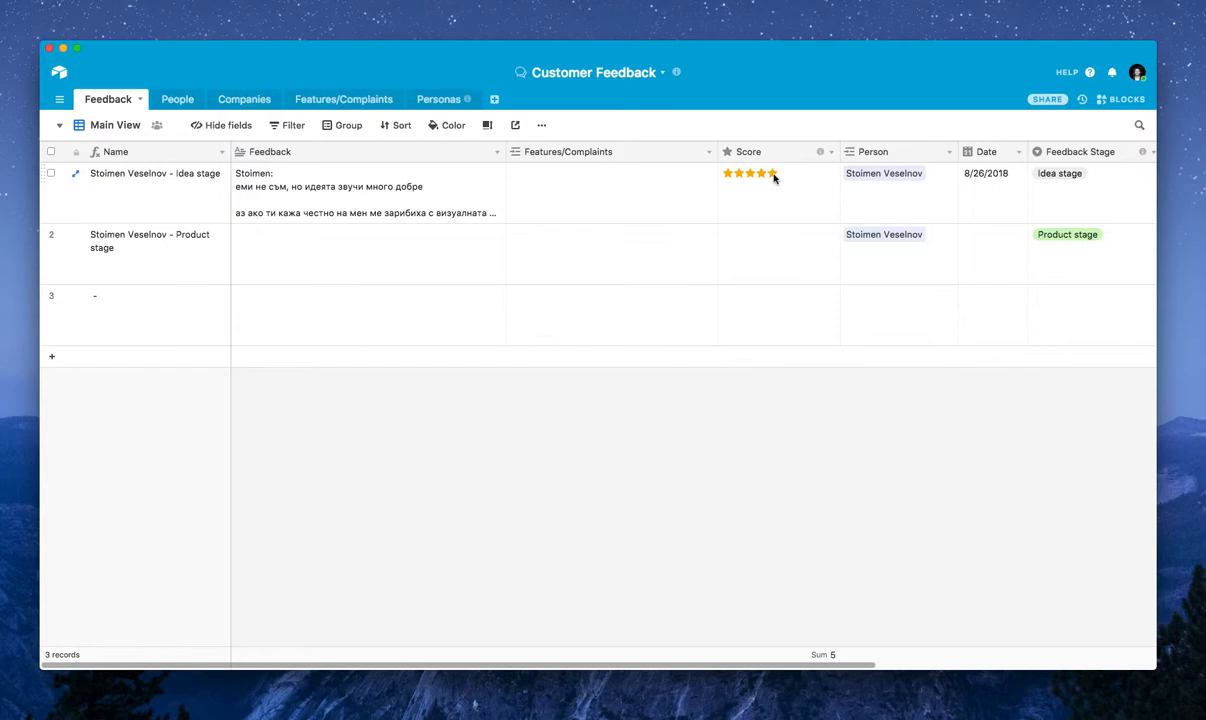
{"action": "left_click", "coordinate": [764, 256]}
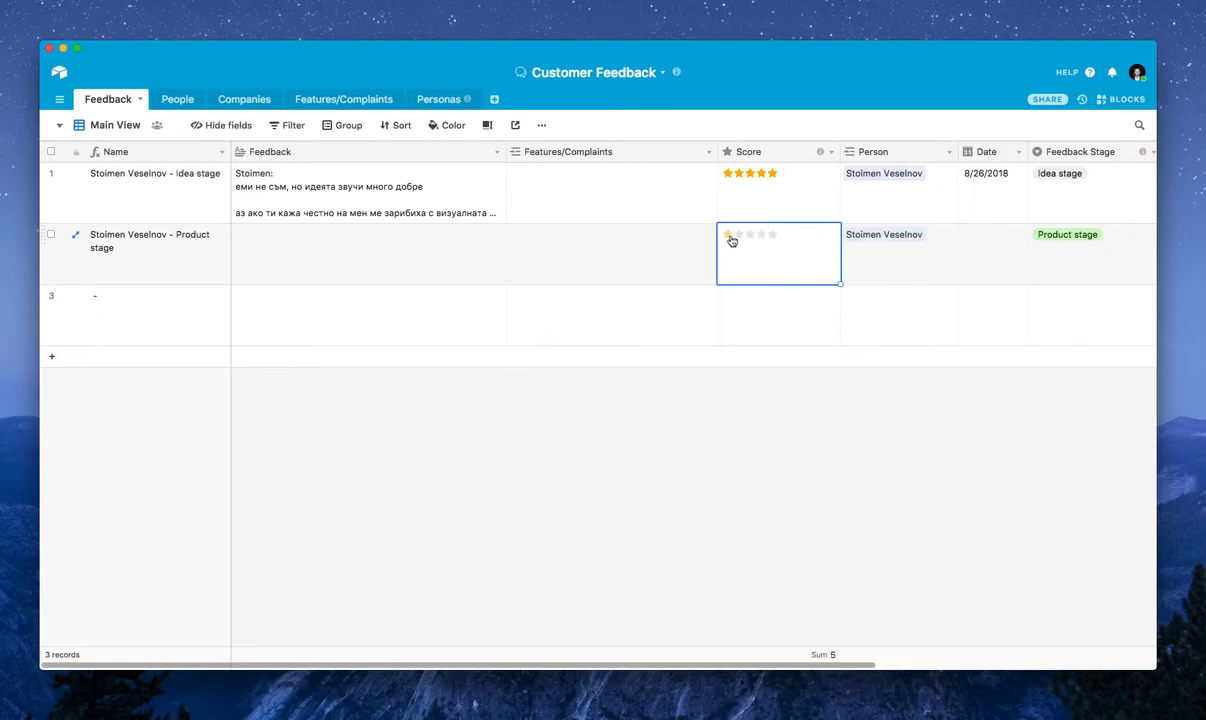
{"action": "left_click", "coordinate": [744, 304]}
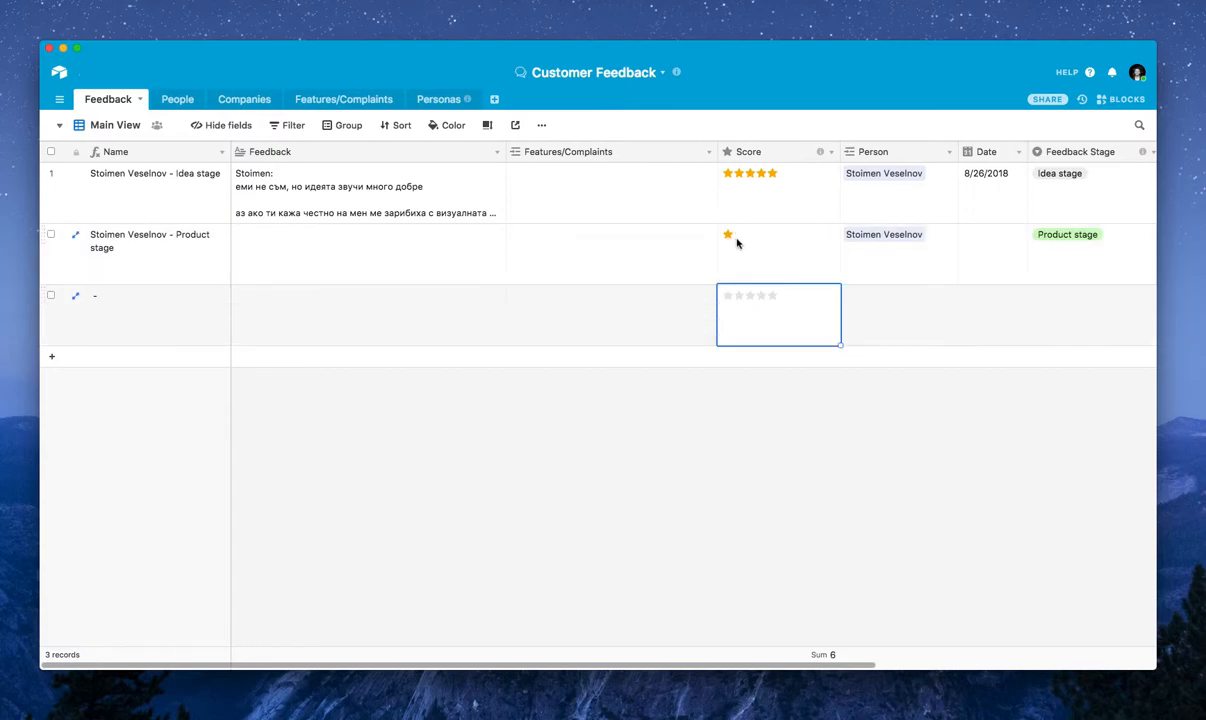
{"action": "left_click", "coordinate": [740, 266]}
Examine the second Feedback record's Person, Date, Feedback Stage options, Notes and Attachments fields
{"action": "scroll", "coordinate": [740, 266], "scroll_direction": "right", "scroll_amount": 4}
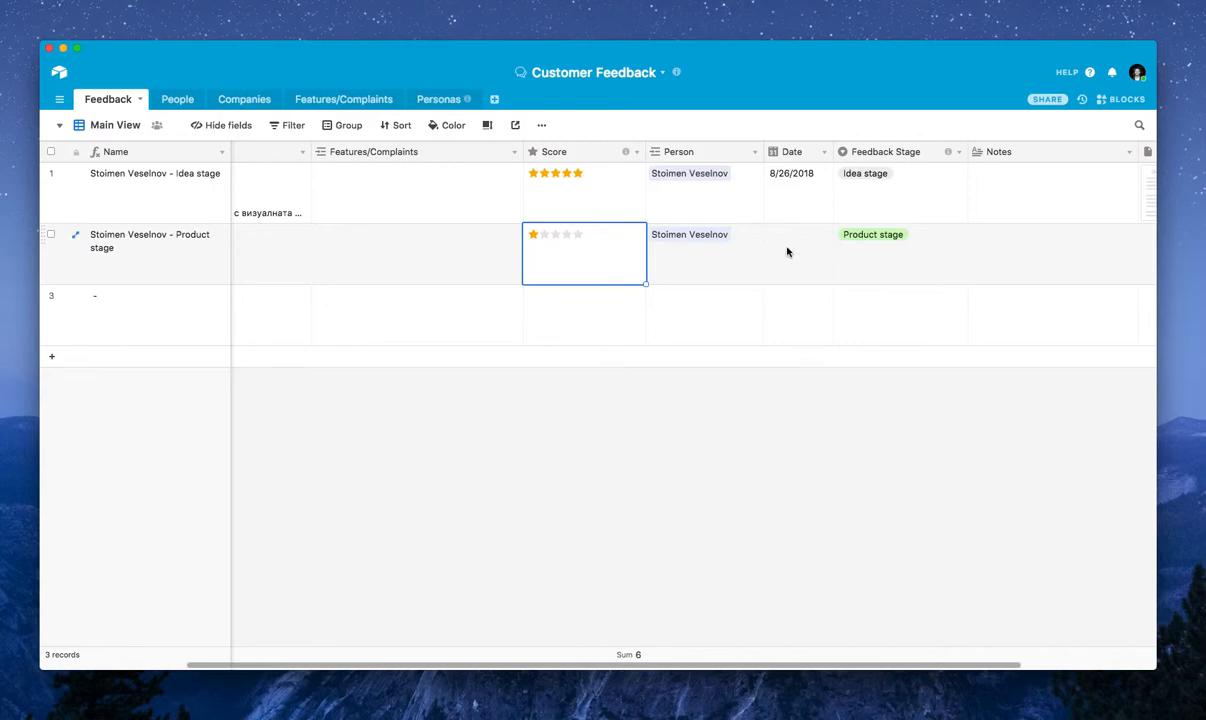
{"action": "left_click", "coordinate": [716, 256]}
{"action": "left_click", "coordinate": [795, 256]}
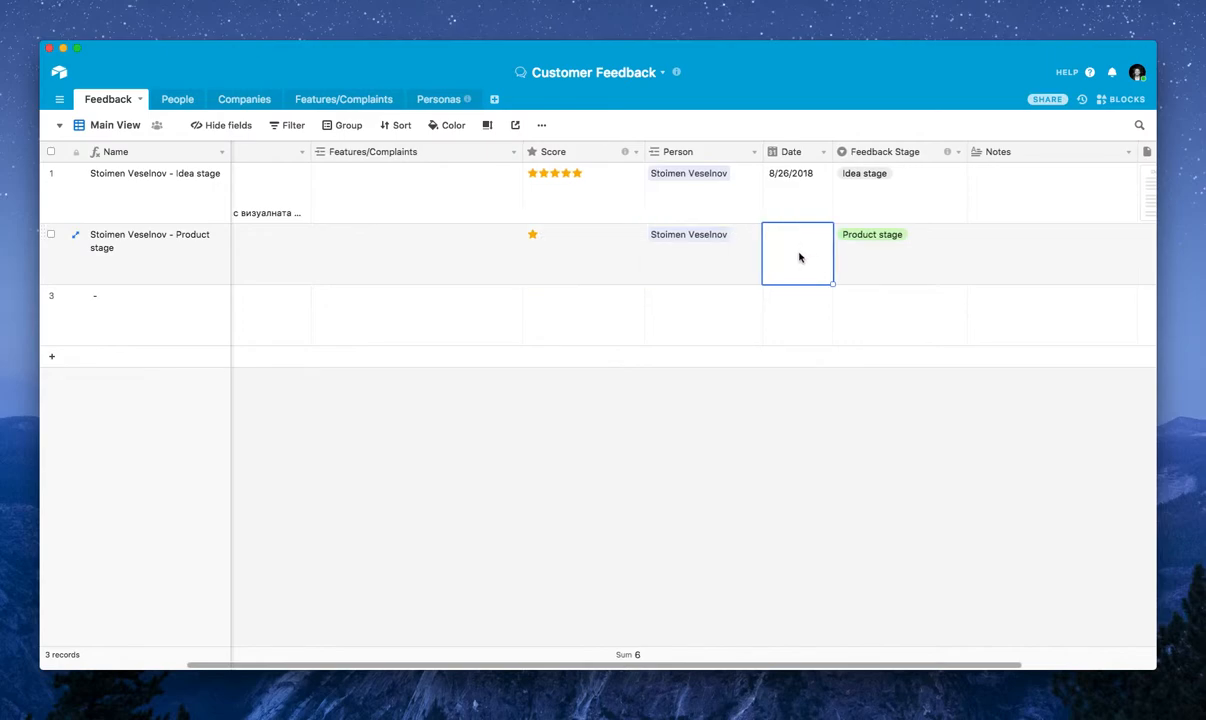
{"action": "scroll", "coordinate": [799, 257], "scroll_direction": "right", "scroll_amount": 2}
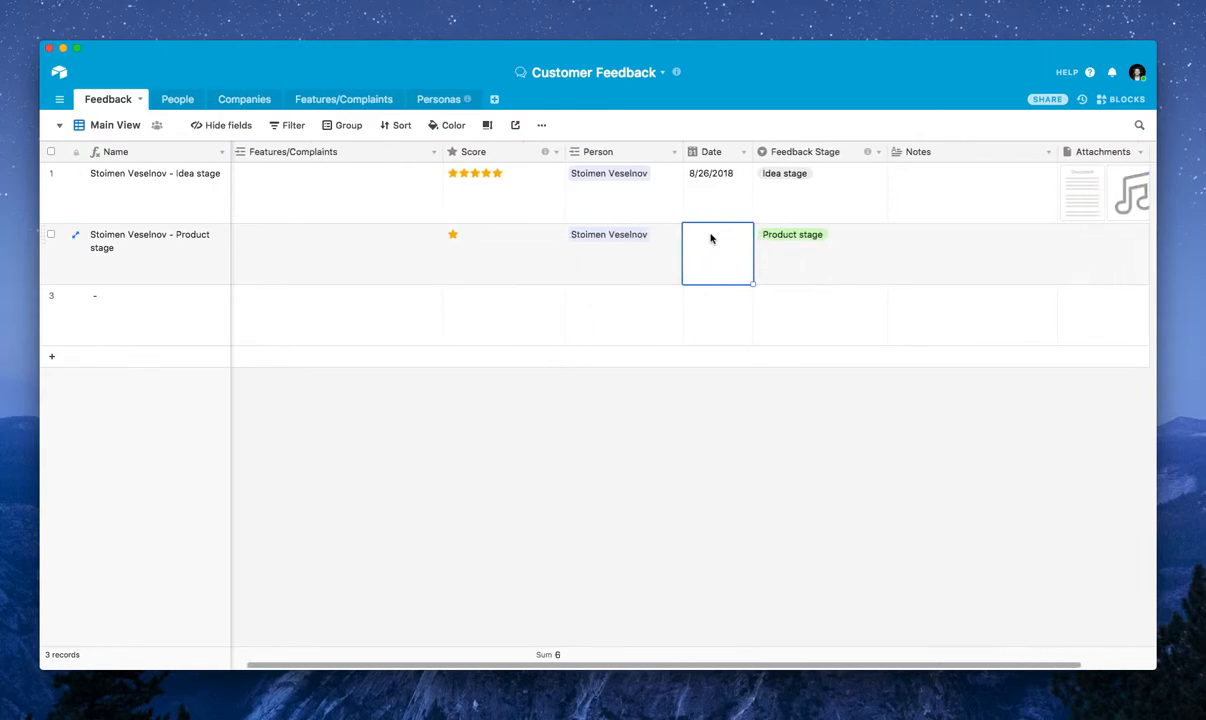
{"action": "scroll", "coordinate": [800, 248], "scroll_direction": "right", "scroll_amount": 1}
{"action": "left_click", "coordinate": [822, 249]}
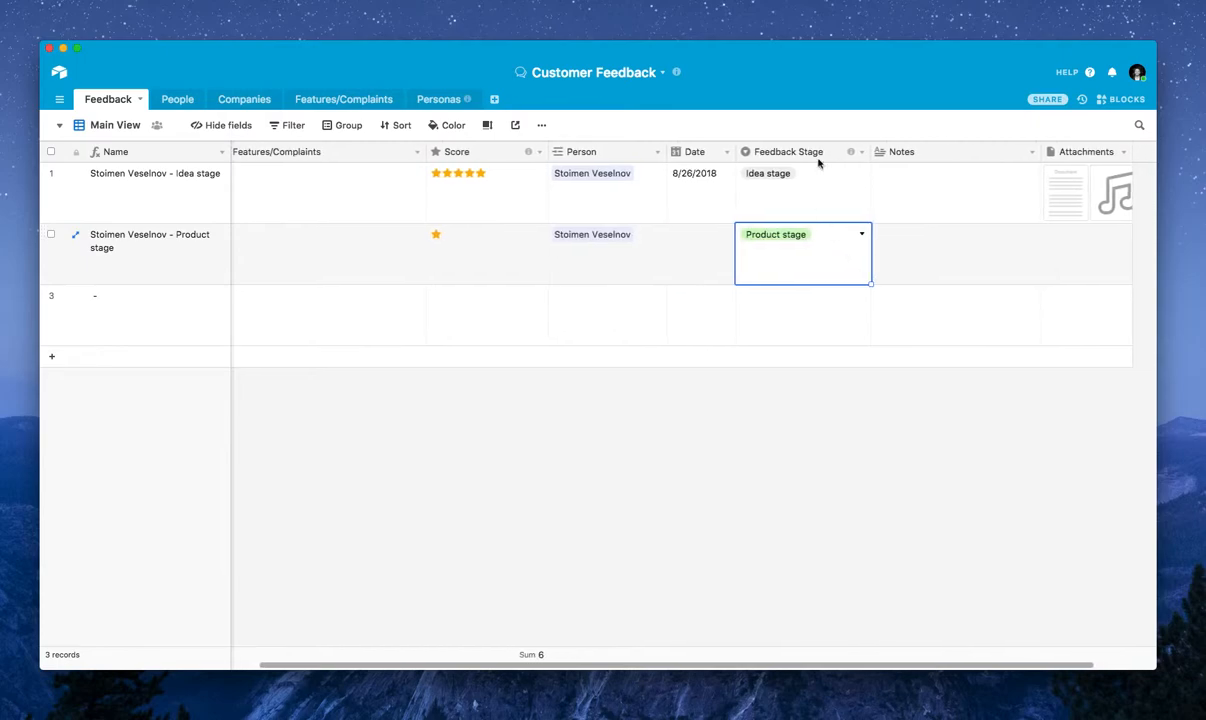
{"action": "left_click", "coordinate": [862, 234]}
{"action": "scroll", "coordinate": [830, 265], "scroll_direction": "left", "scroll_amount": 1}
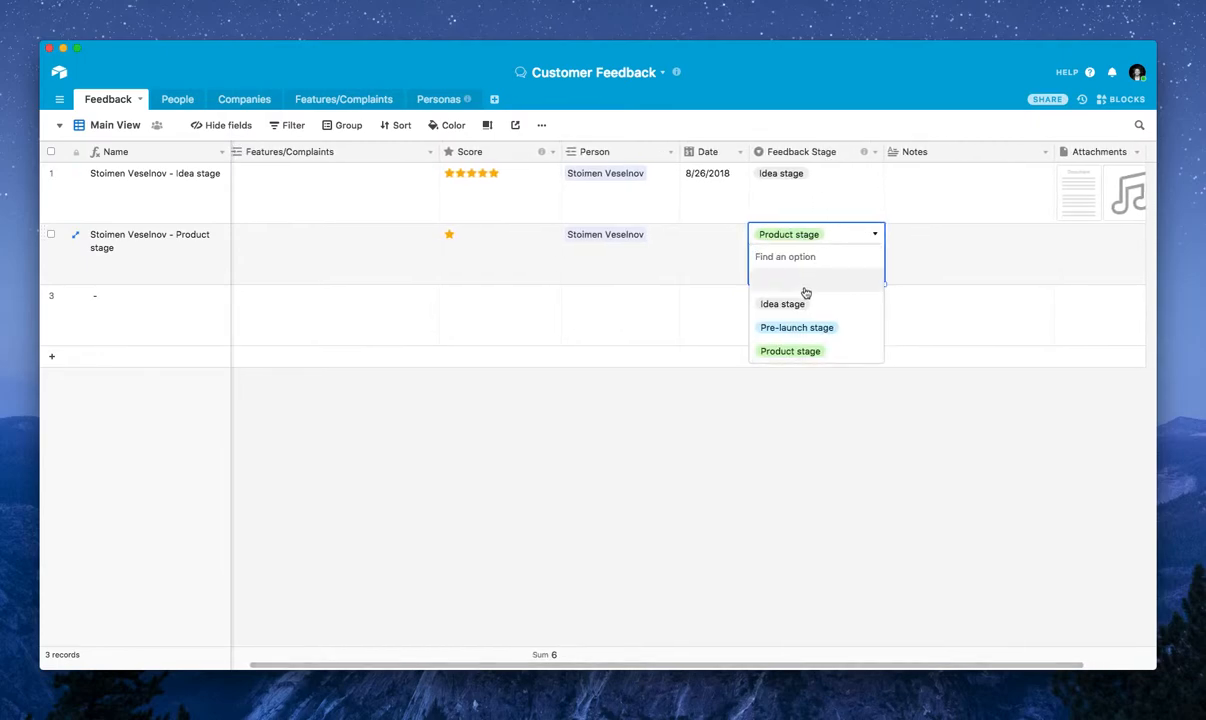
{"action": "left_click", "coordinate": [926, 245]}
{"action": "scroll", "coordinate": [918, 245], "scroll_direction": "right", "scroll_amount": 2}
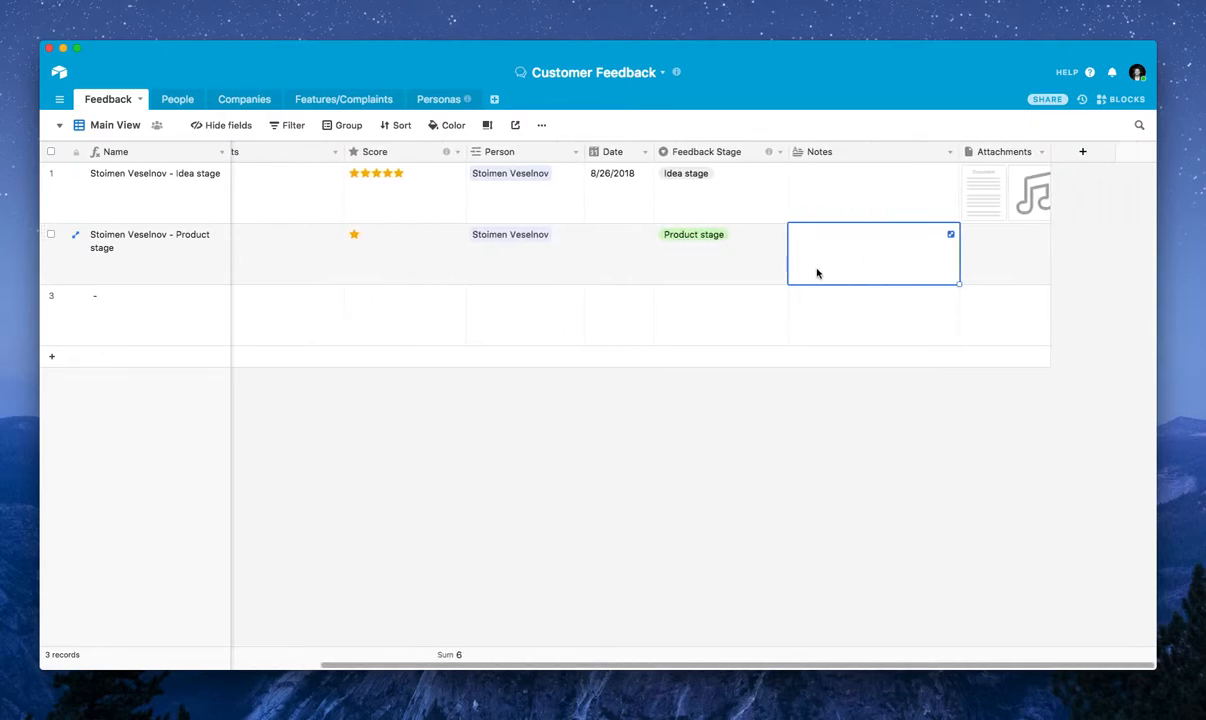
{"action": "left_click", "coordinate": [1002, 257]}
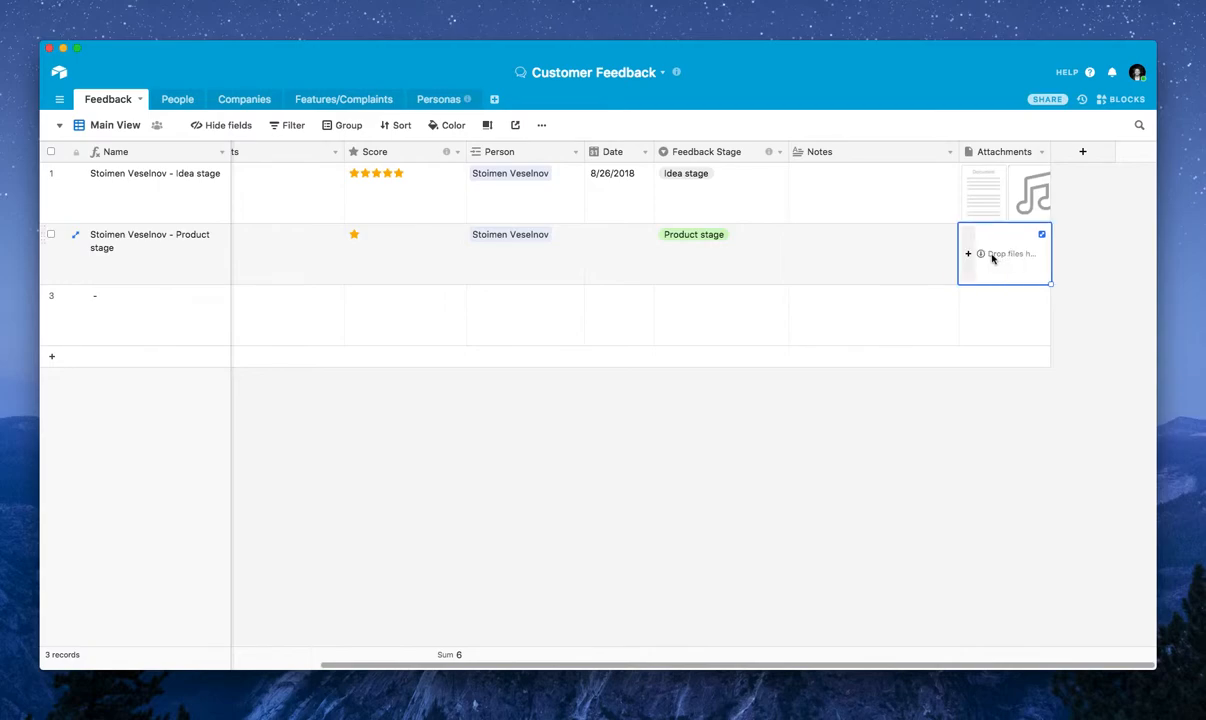
Expand the first Feedback record, the Idea stage one, and examine its feedback text and attached files
{"action": "left_click", "coordinate": [888, 194]}
{"action": "left_click", "coordinate": [79, 181]}
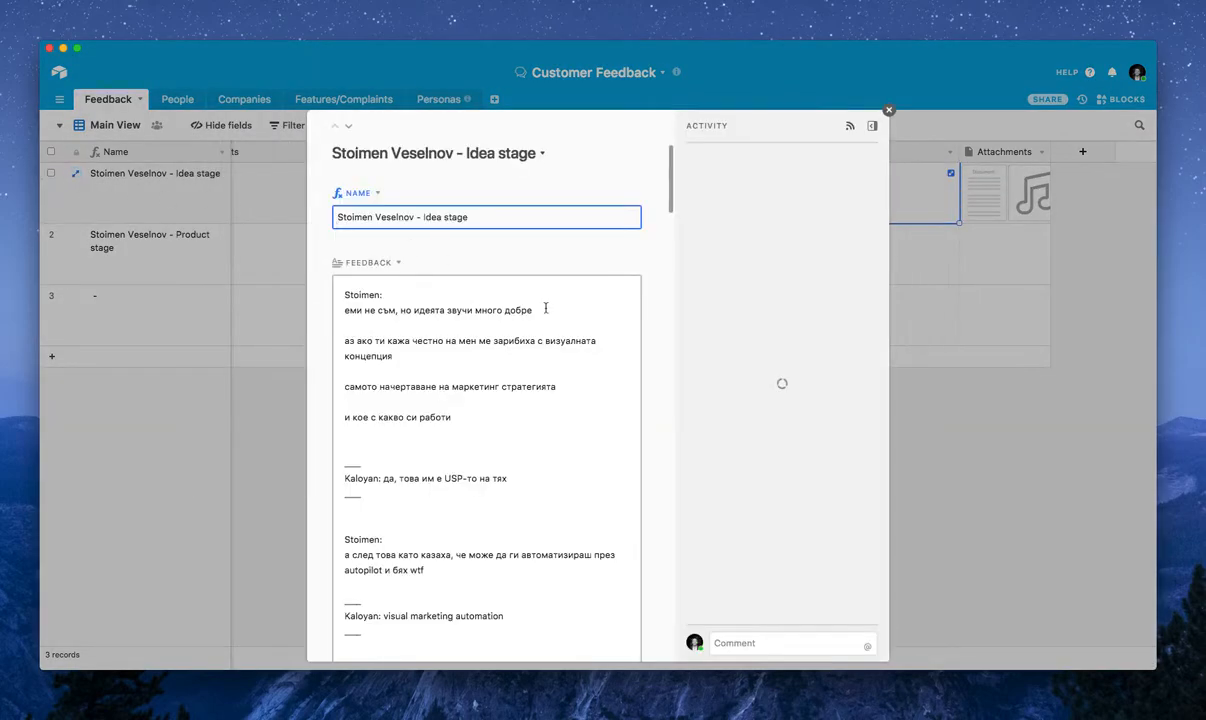
{"action": "scroll", "coordinate": [490, 240], "scroll_direction": "down", "scroll_amount": 15}
{"action": "scroll", "coordinate": [490, 240], "scroll_direction": "up", "scroll_amount": 5}
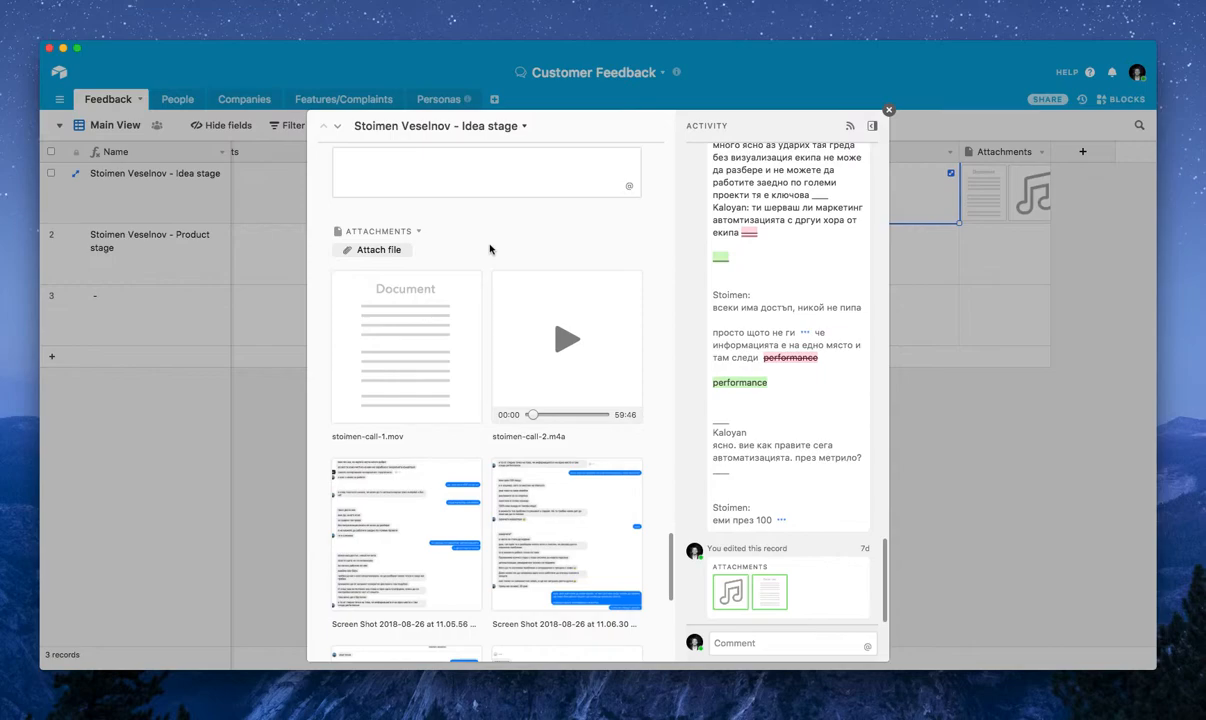
{"action": "scroll", "coordinate": [569, 330], "scroll_direction": "down", "scroll_amount": 1}
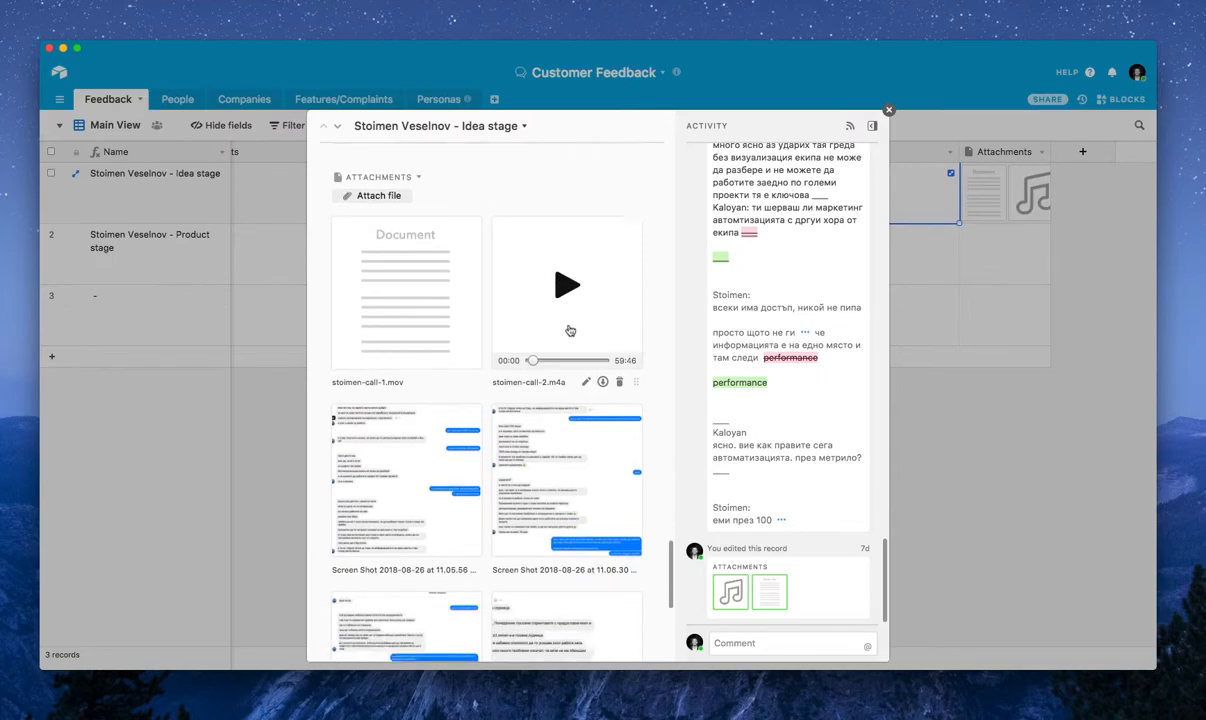
{"action": "scroll", "coordinate": [569, 330], "scroll_direction": "down", "scroll_amount": 7}
{"action": "scroll", "coordinate": [560, 330], "scroll_direction": "up", "scroll_amount": 8}
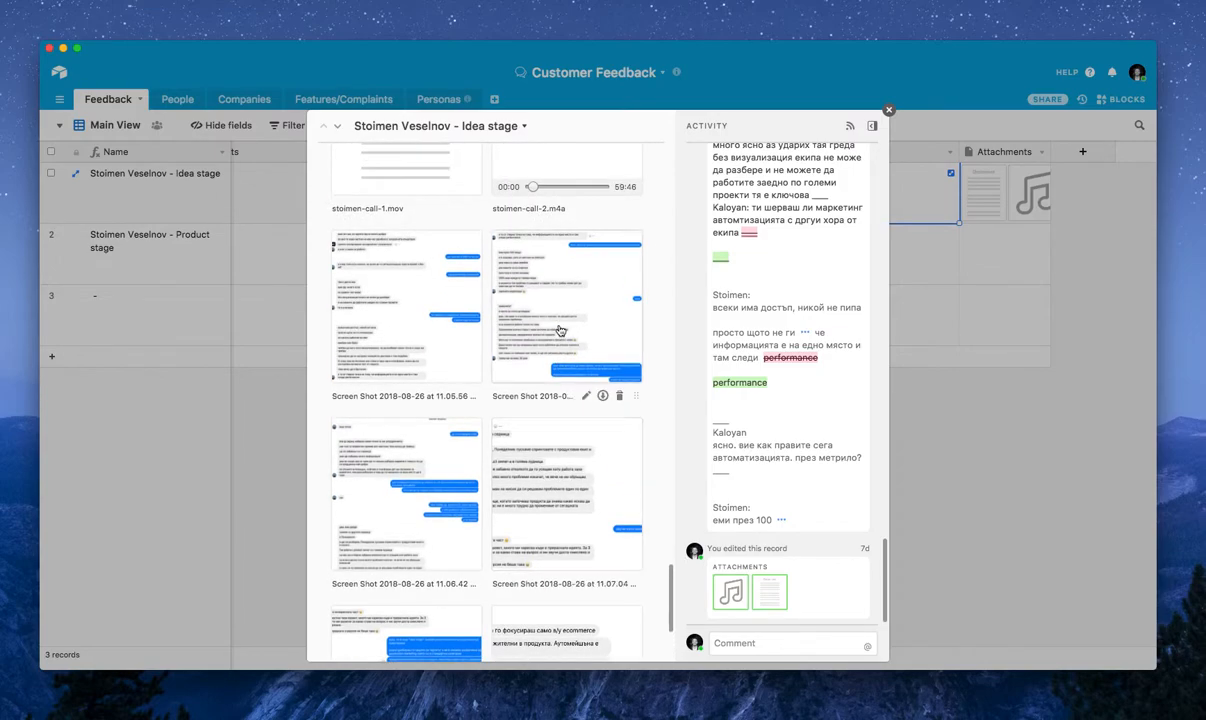
{"action": "scroll", "coordinate": [565, 335], "scroll_direction": "down", "scroll_amount": 8}
{"action": "scroll", "coordinate": [565, 335], "scroll_direction": "up", "scroll_amount": 4}
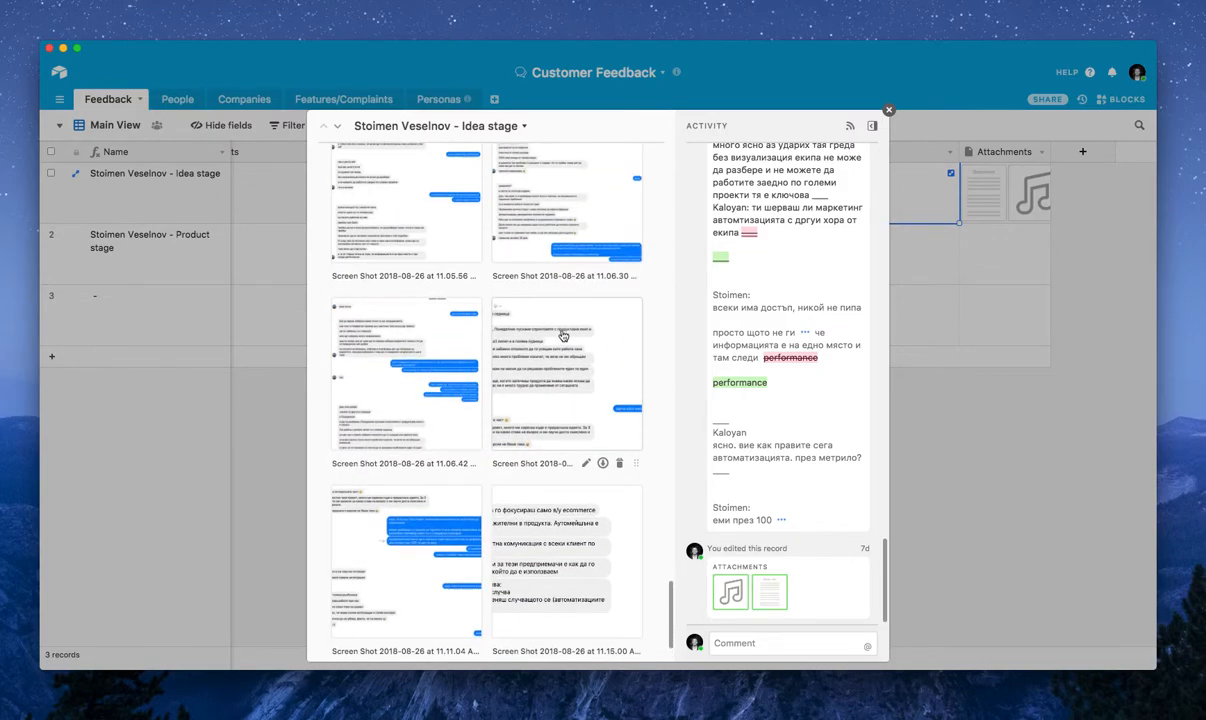
{"action": "scroll", "coordinate": [560, 334], "scroll_direction": "up", "scroll_amount": 4}
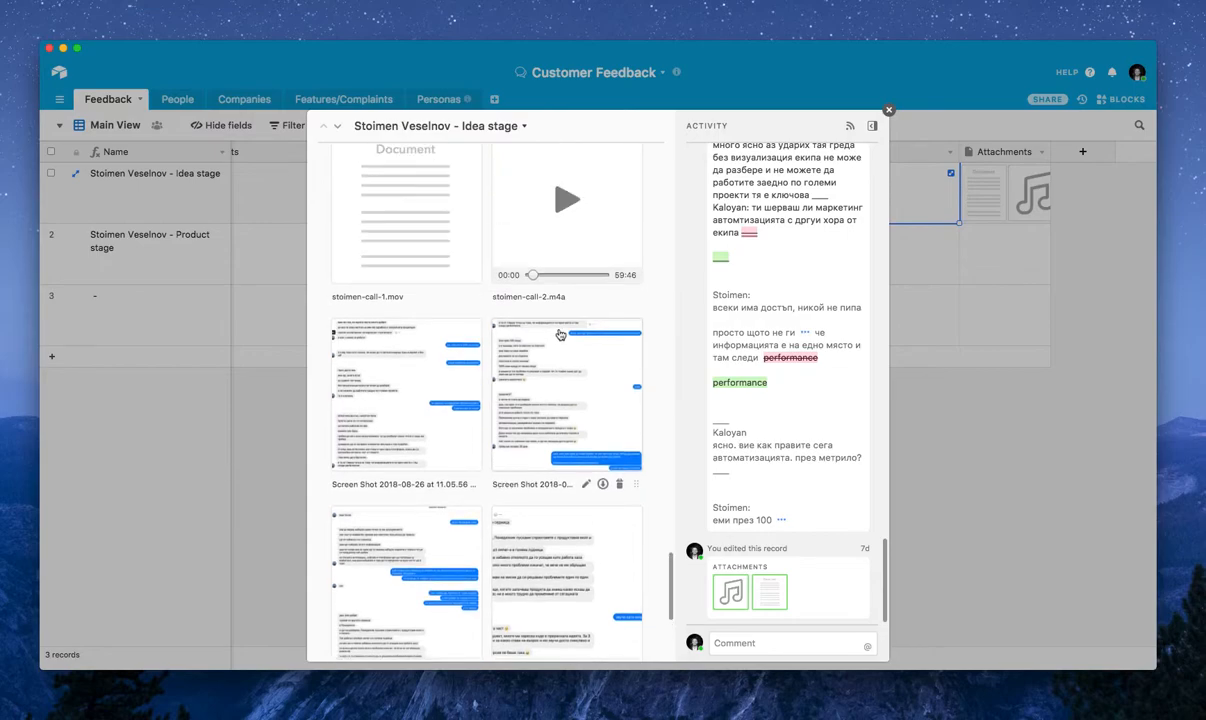
Play the attached m4a call recording briefly and pause it
{"action": "left_click", "coordinate": [568, 330]}
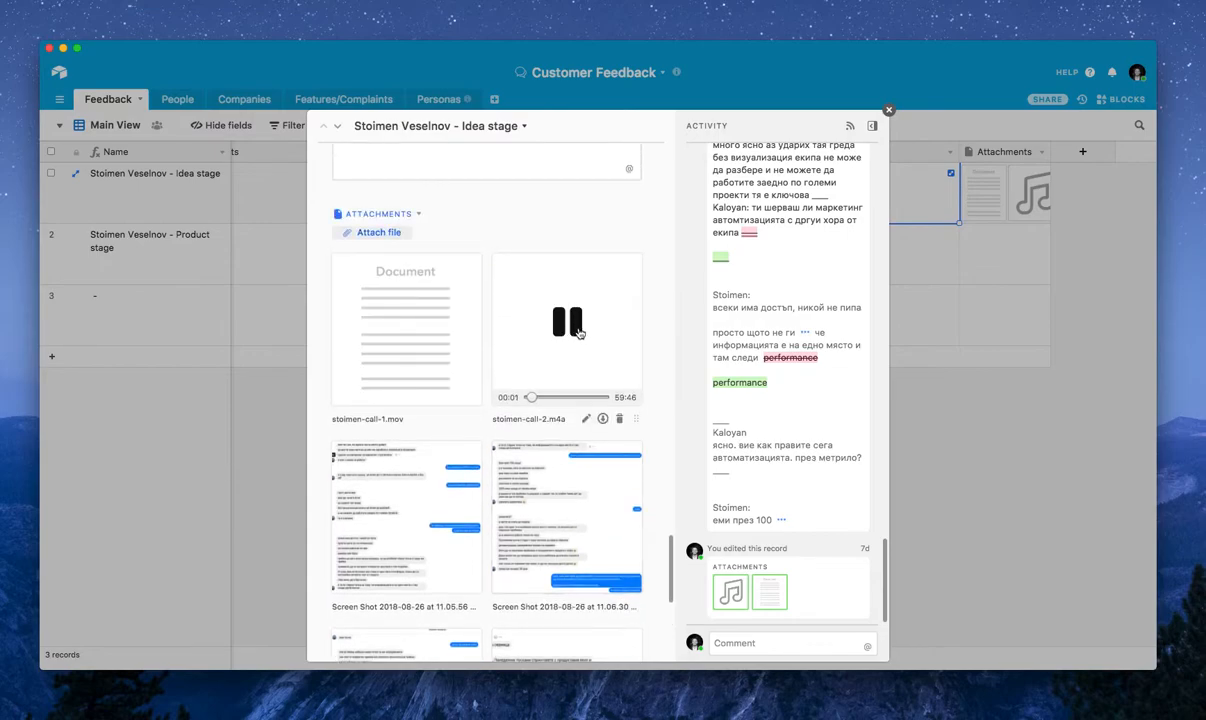
{"action": "left_click", "coordinate": [571, 336]}
{"action": "scroll", "coordinate": [522, 330], "scroll_direction": "up", "scroll_amount": 5}
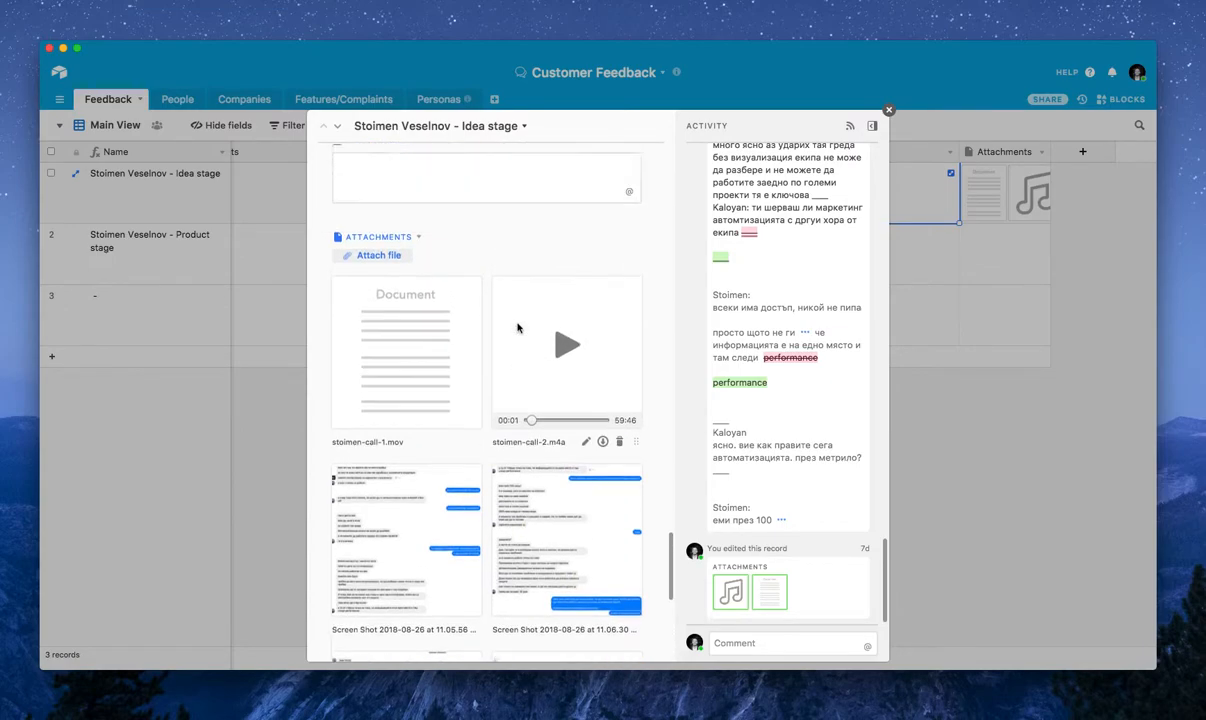
Start attaching a file, switch to Finder's Applications folder, and open MacDropAny to view its folder sync options before closing it
{"action": "left_click", "coordinate": [391, 320]}
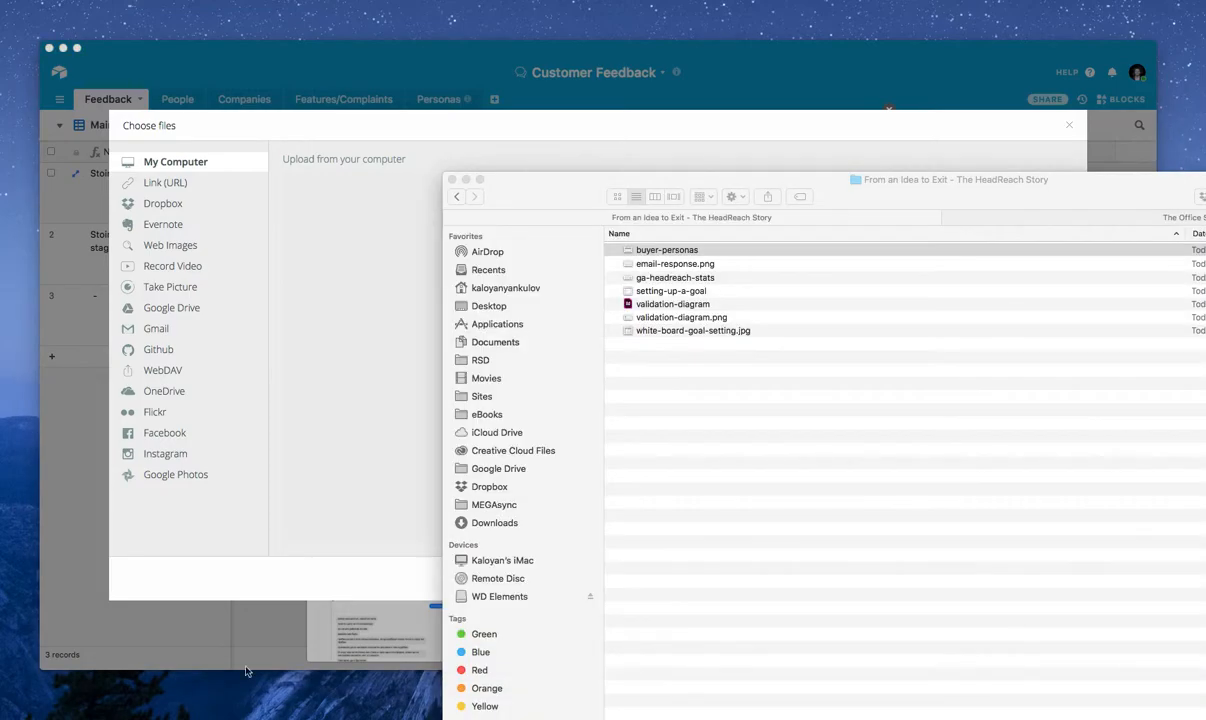
{"action": "left_click_drag", "start_coordinate": [645, 177], "coordinate": [399, 157]}
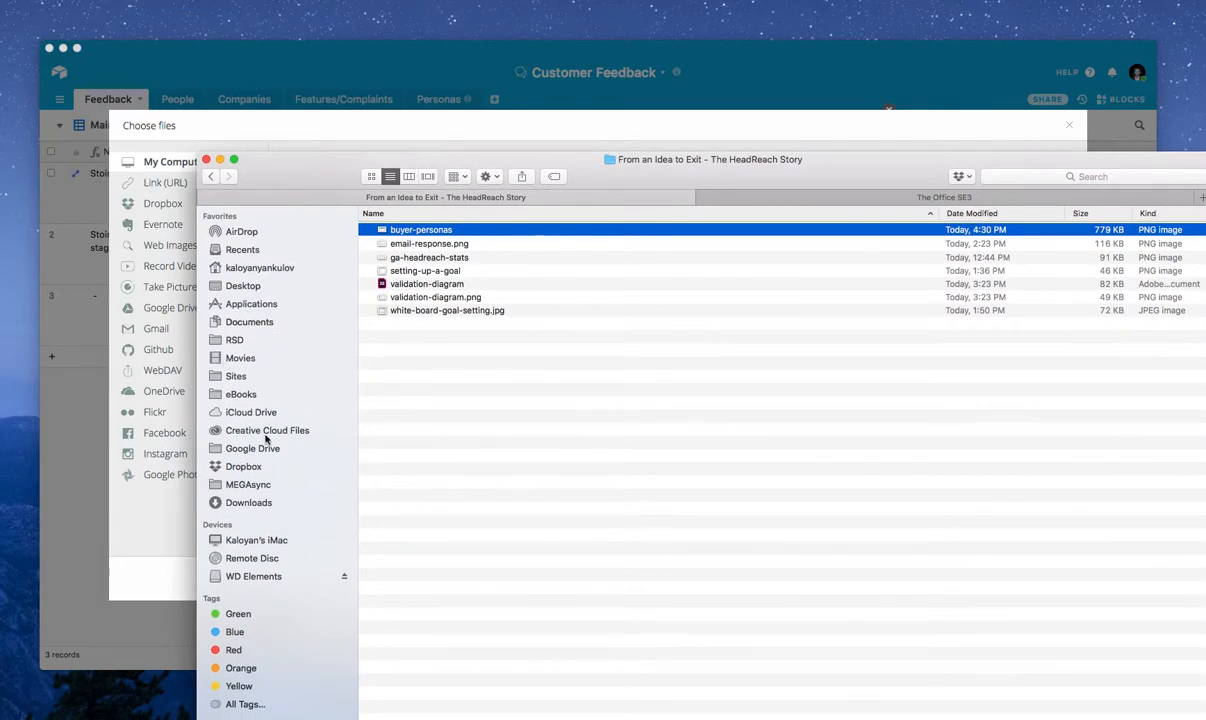
{"action": "left_click", "coordinate": [242, 302]}
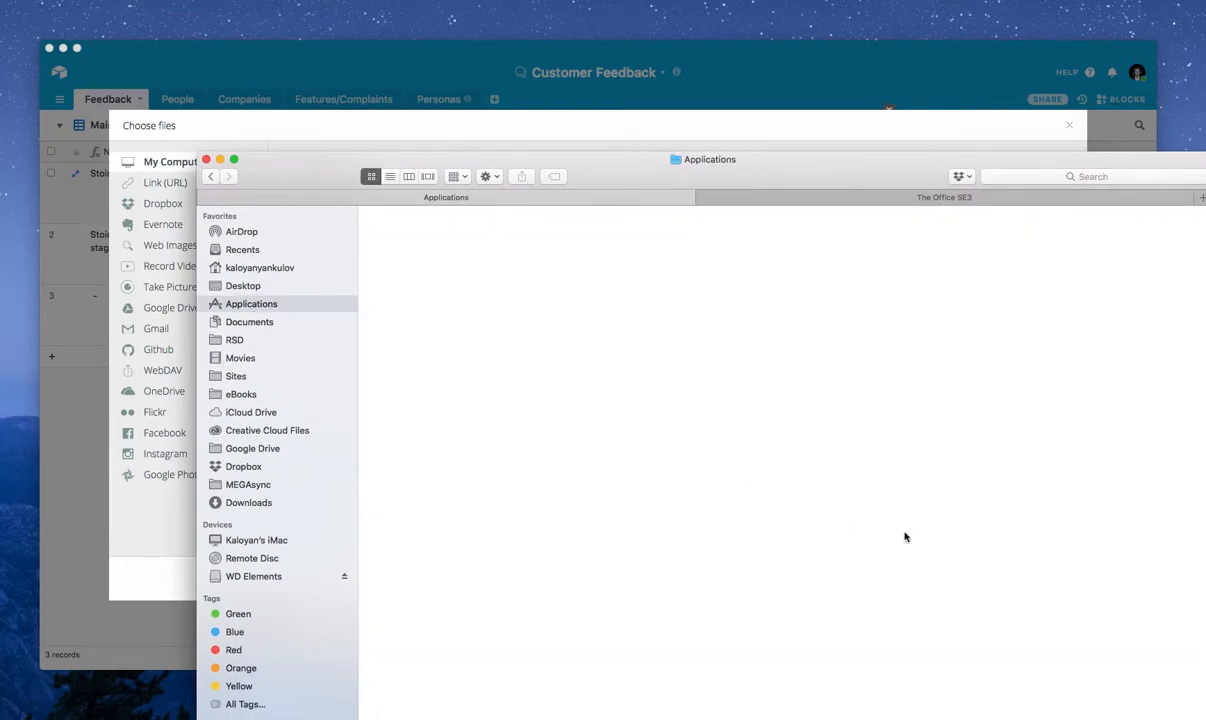
{"action": "scroll", "coordinate": [915, 540], "scroll_direction": "down", "scroll_amount": 2}
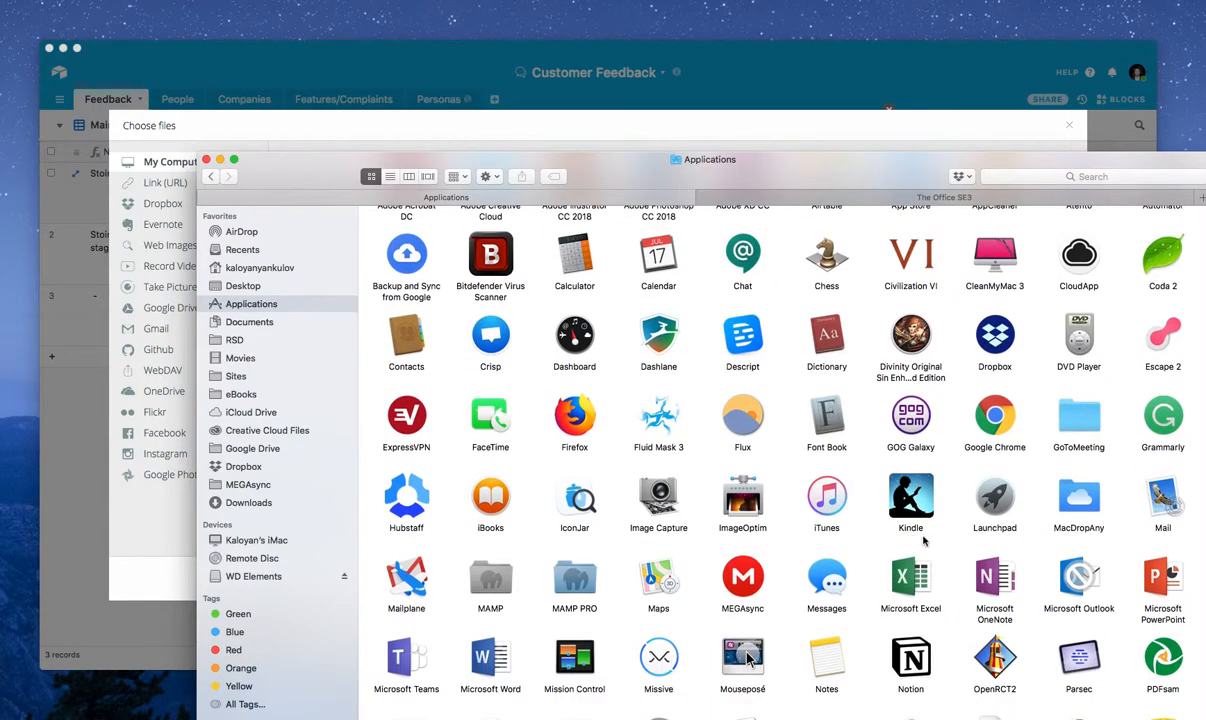
{"action": "left_click", "coordinate": [1087, 497]}
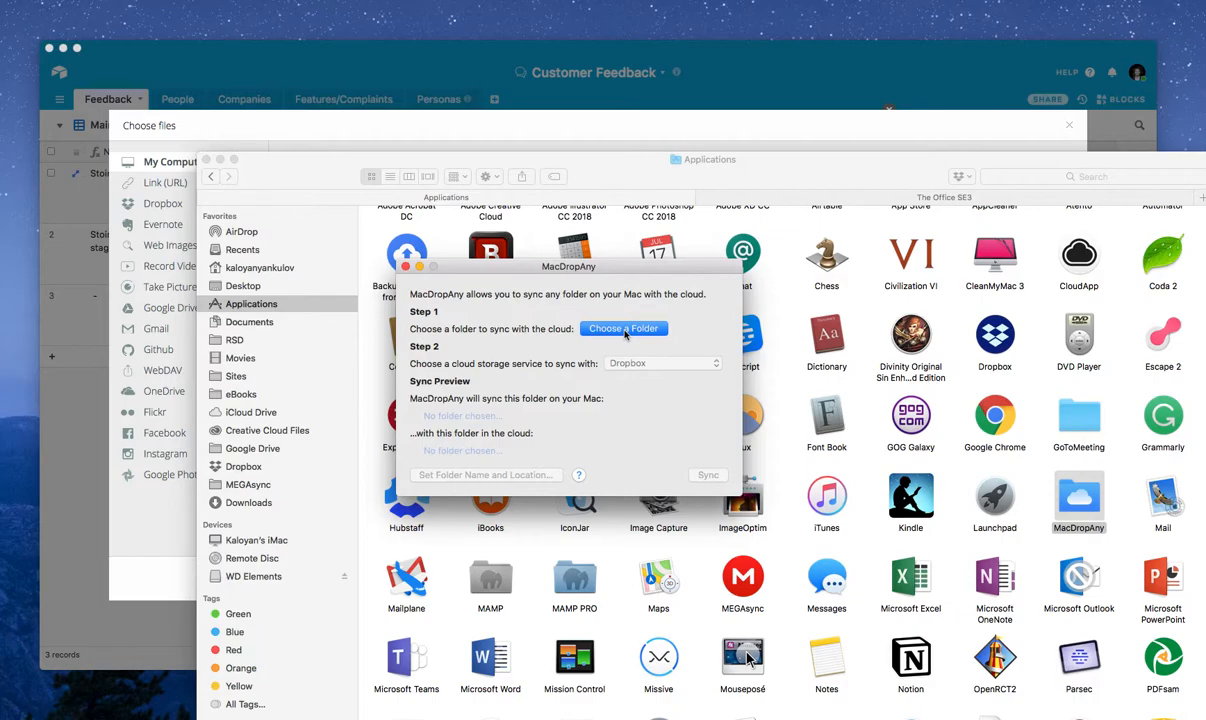
{"action": "left_click", "coordinate": [405, 267]}
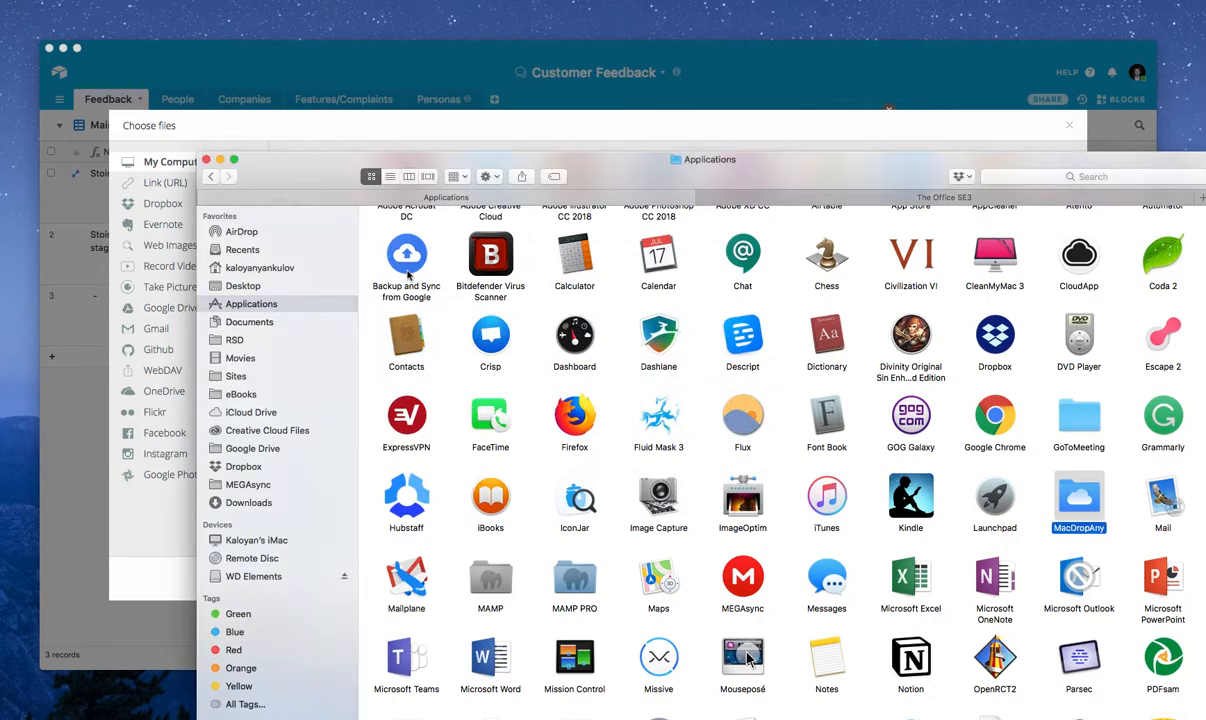
Try to connect Dropbox as the attachment source, dismissing its sign-in window and the file chooser
{"action": "left_click", "coordinate": [160, 537]}
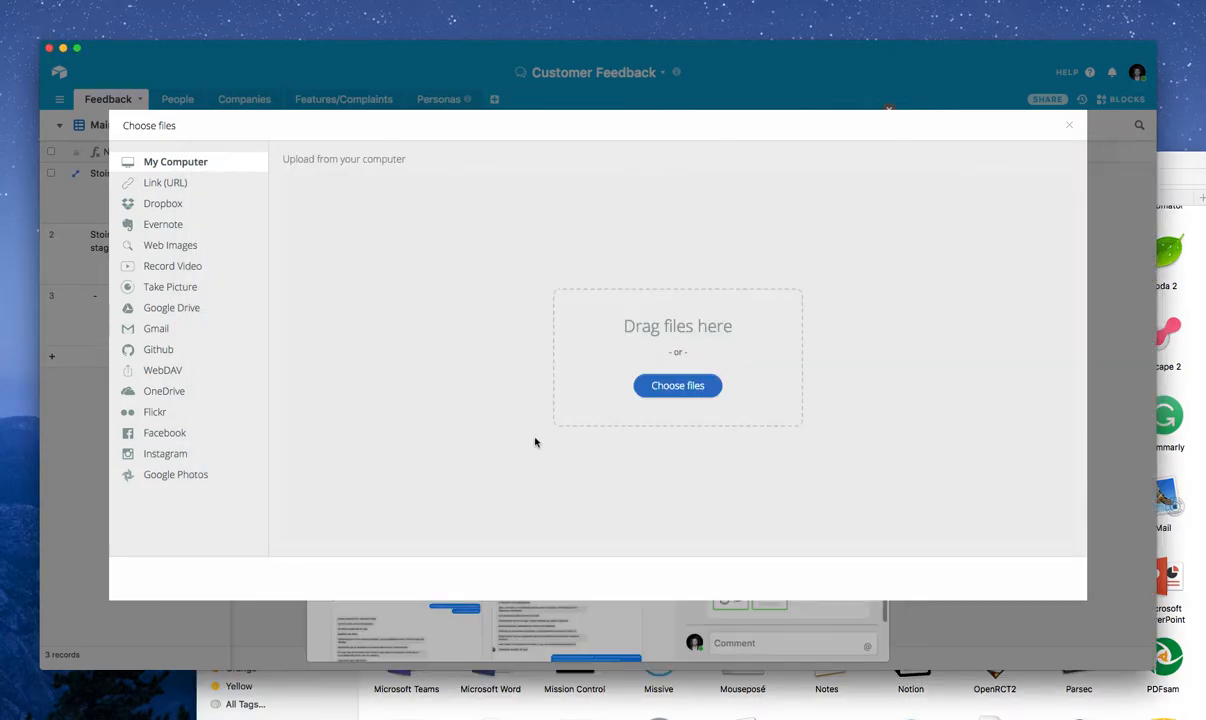
{"action": "left_click", "coordinate": [165, 203]}
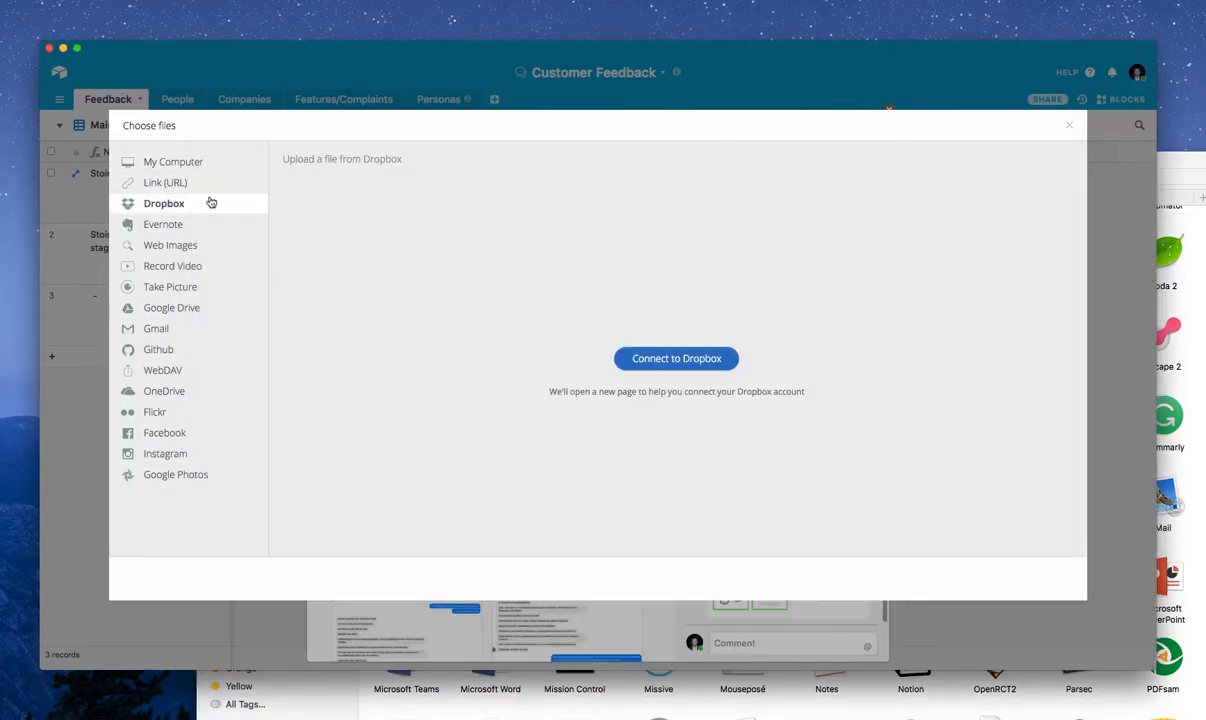
{"action": "left_click", "coordinate": [676, 358]}
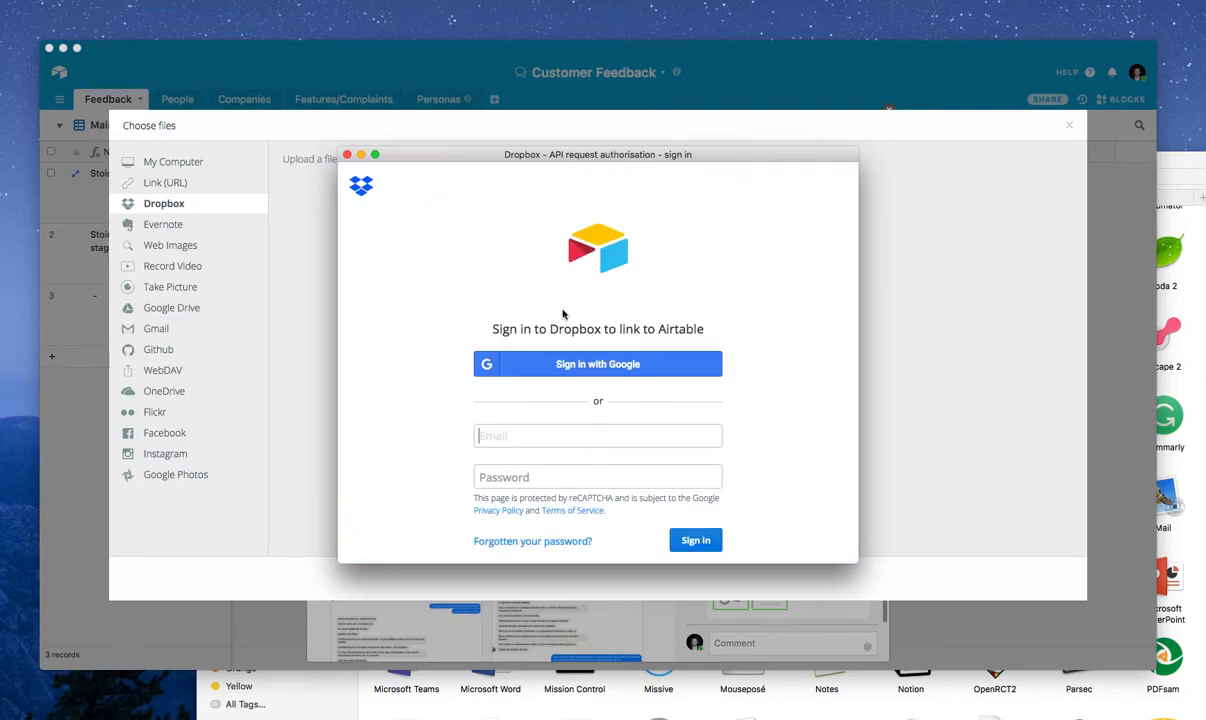
{"action": "scroll", "coordinate": [565, 407], "scroll_direction": "down", "scroll_amount": 2}
{"action": "scroll", "coordinate": [379, 245], "scroll_direction": "up", "scroll_amount": 2}
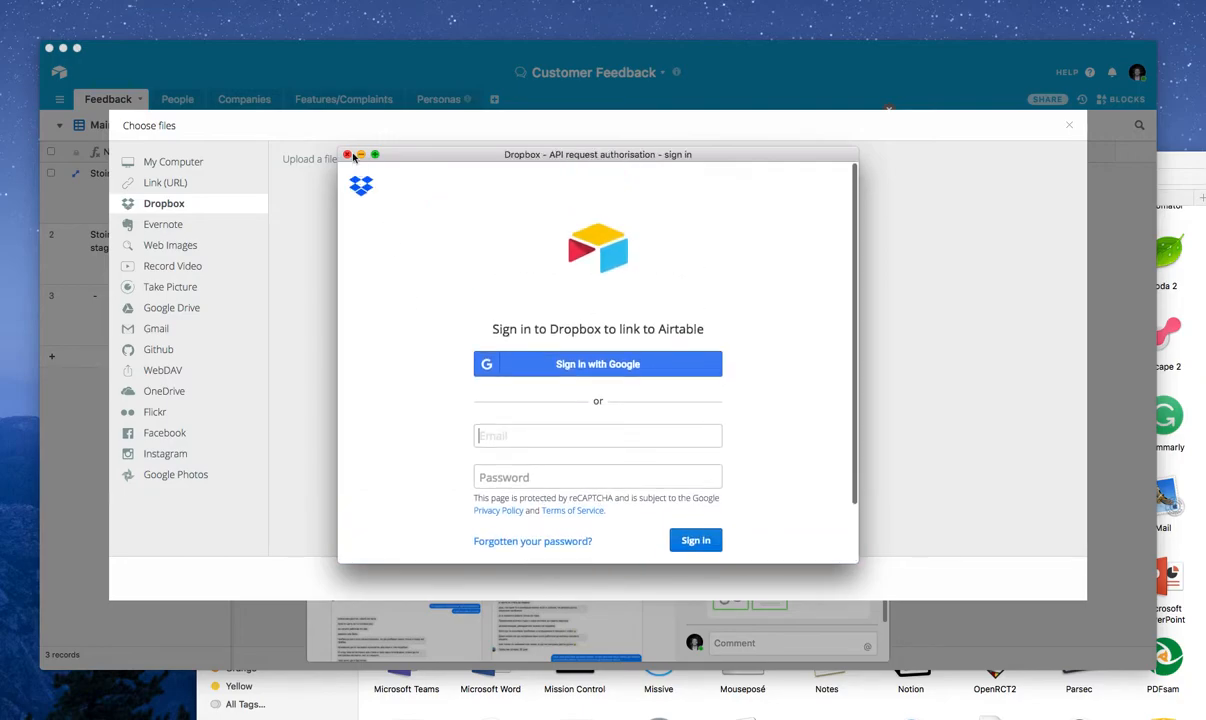
{"action": "left_click", "coordinate": [347, 154]}
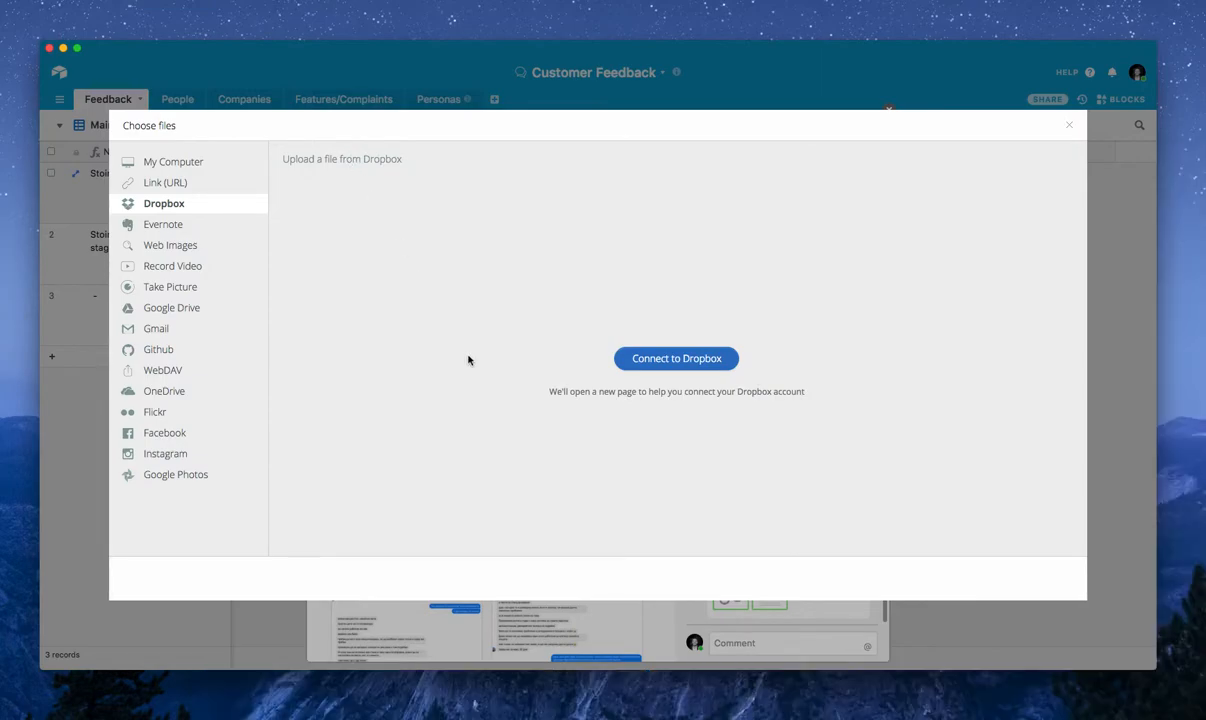
{"action": "left_click", "coordinate": [1069, 126]}
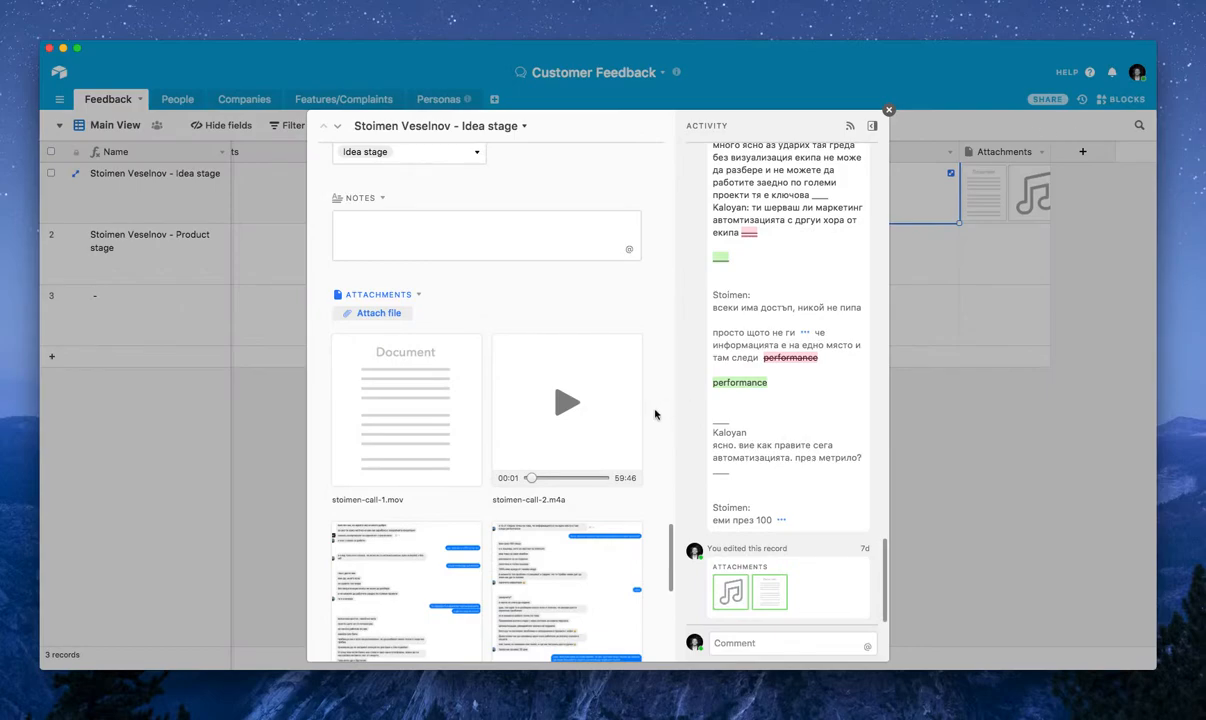
Review the Idea stage record's screenshot attachments and close the expanded record
{"action": "scroll", "coordinate": [665, 410], "scroll_direction": "down", "scroll_amount": 5}
{"action": "left_click", "coordinate": [1036, 465]}
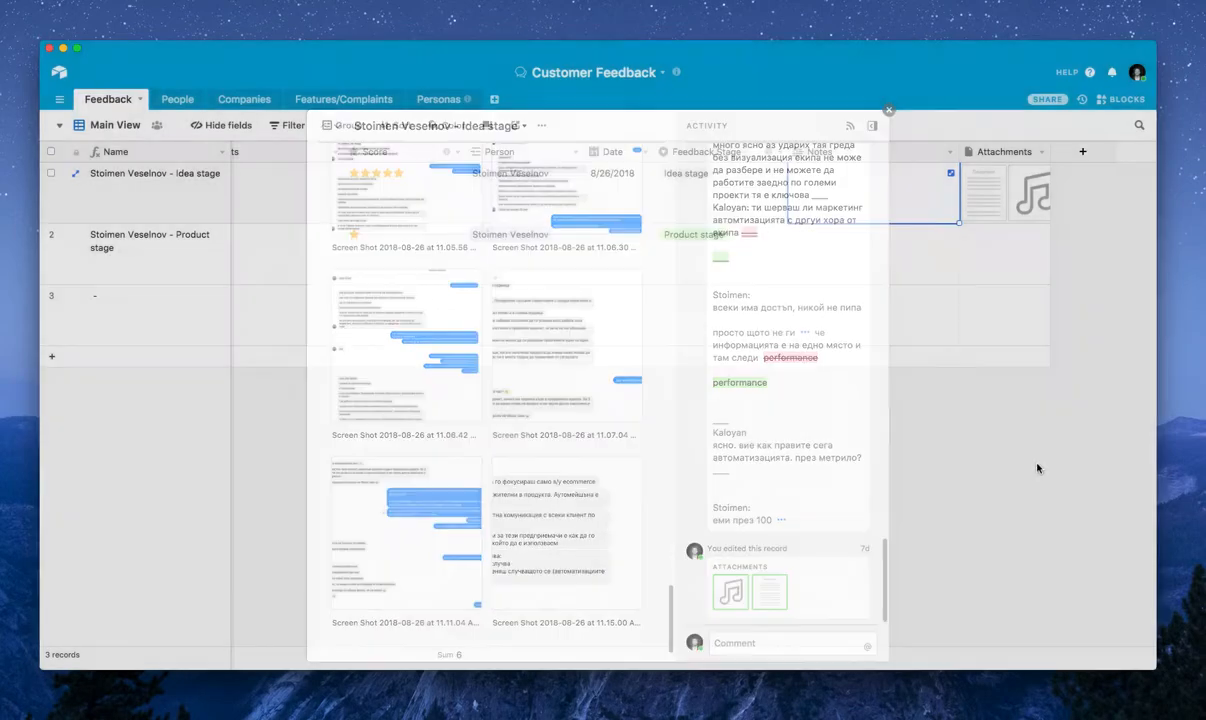
{"action": "scroll", "coordinate": [832, 250], "scroll_direction": "left", "scroll_amount": 8}
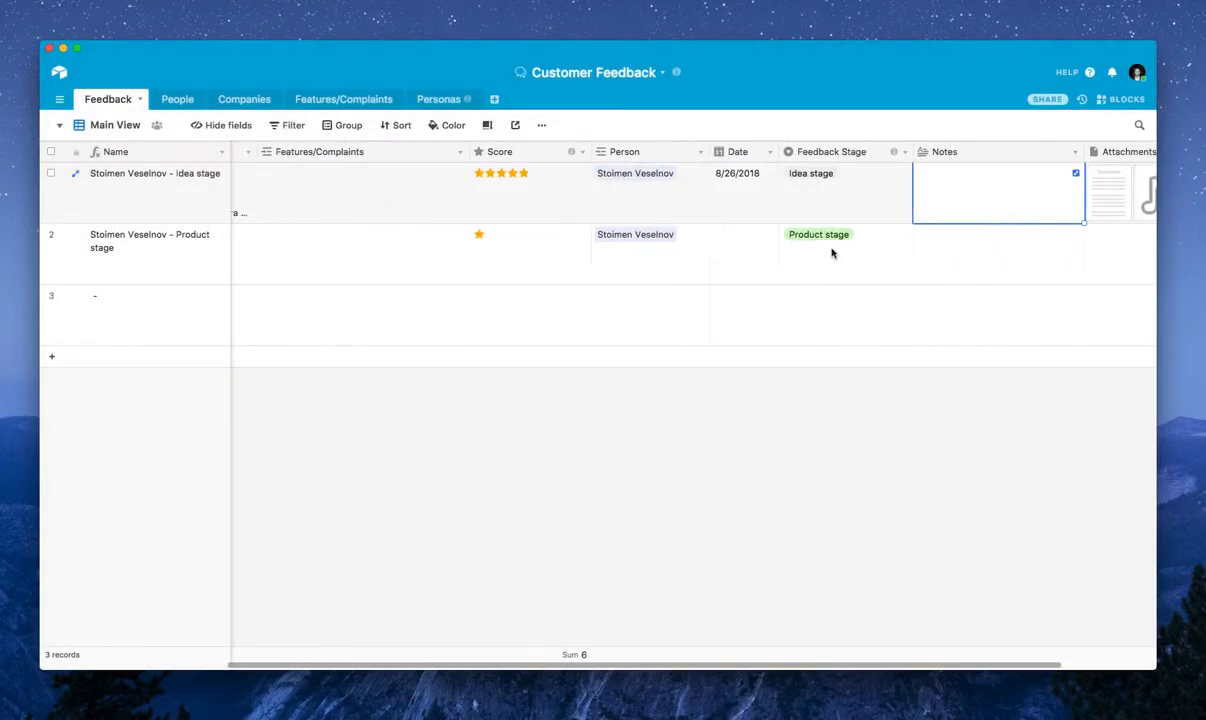
Compare the Idea stage and Product stage feedback records across their name, feedback, score, person and stage fields
{"action": "left_click", "coordinate": [141, 196]}
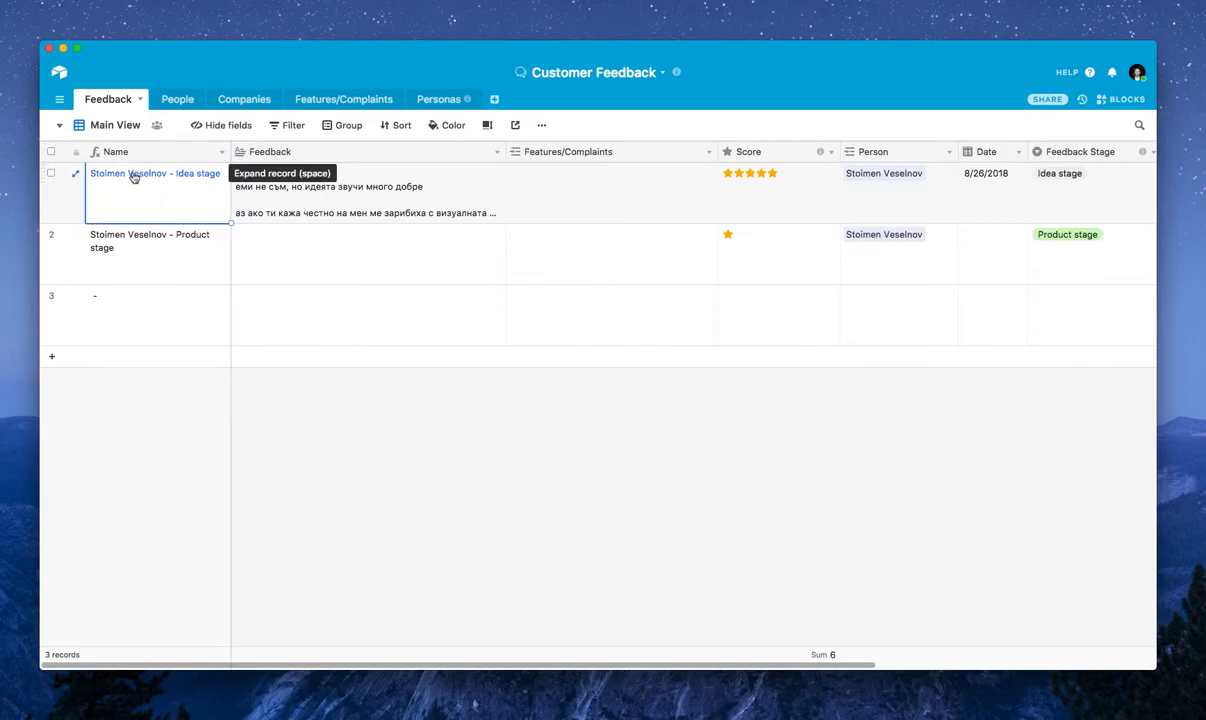
{"action": "left_click", "coordinate": [143, 232]}
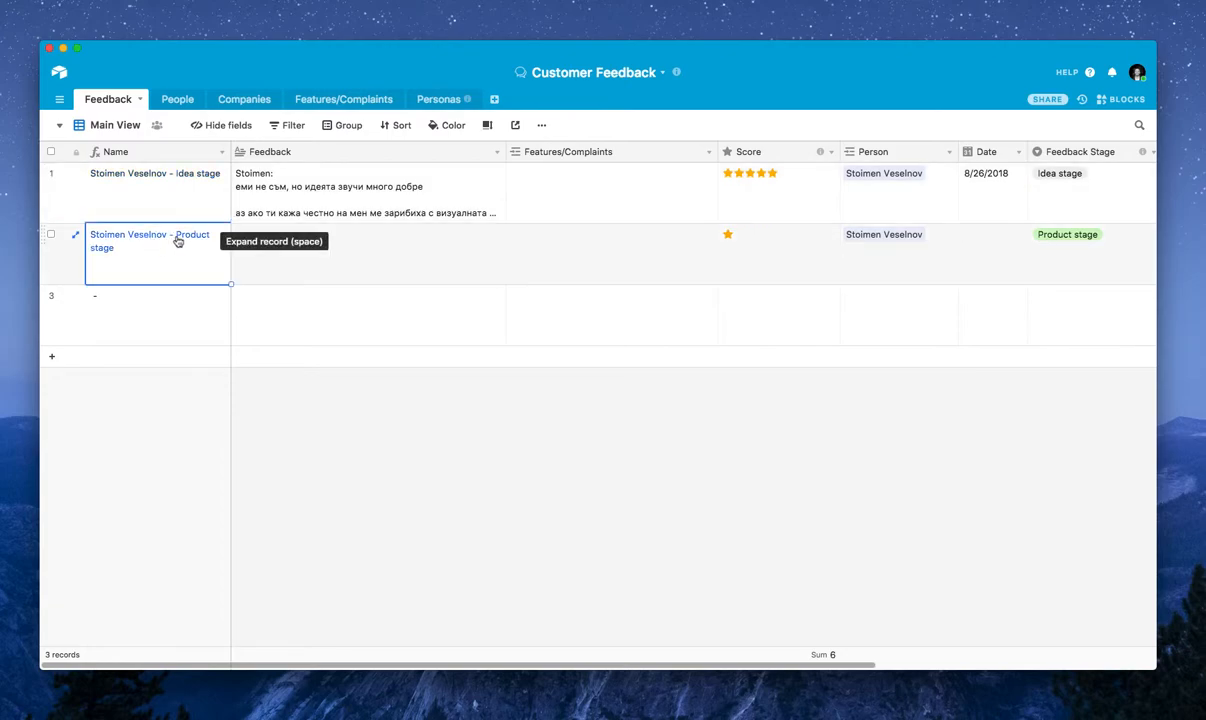
{"action": "left_click", "coordinate": [179, 184]}
{"action": "scroll", "coordinate": [766, 244], "scroll_direction": "right", "scroll_amount": 2}
{"action": "scroll", "coordinate": [766, 244], "scroll_direction": "left", "scroll_amount": 1}
{"action": "scroll", "coordinate": [766, 244], "scroll_direction": "right", "scroll_amount": 1}
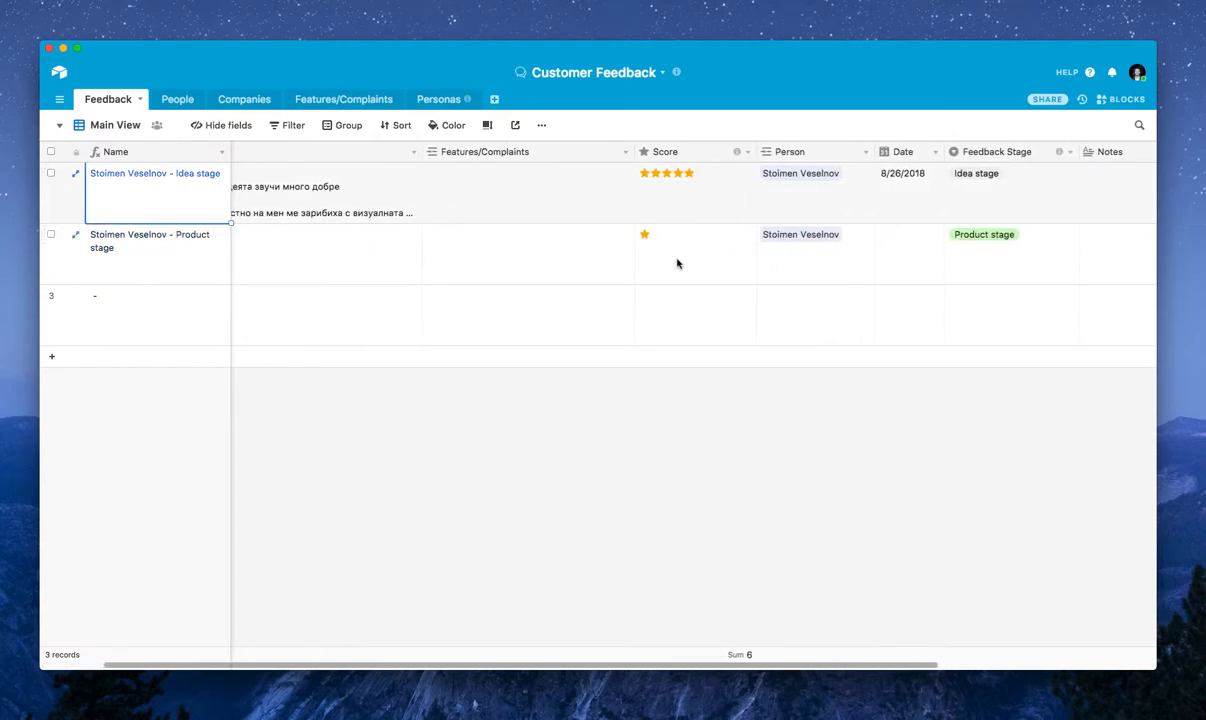
{"action": "left_click", "coordinate": [797, 258]}
{"action": "left_click", "coordinate": [985, 248]}
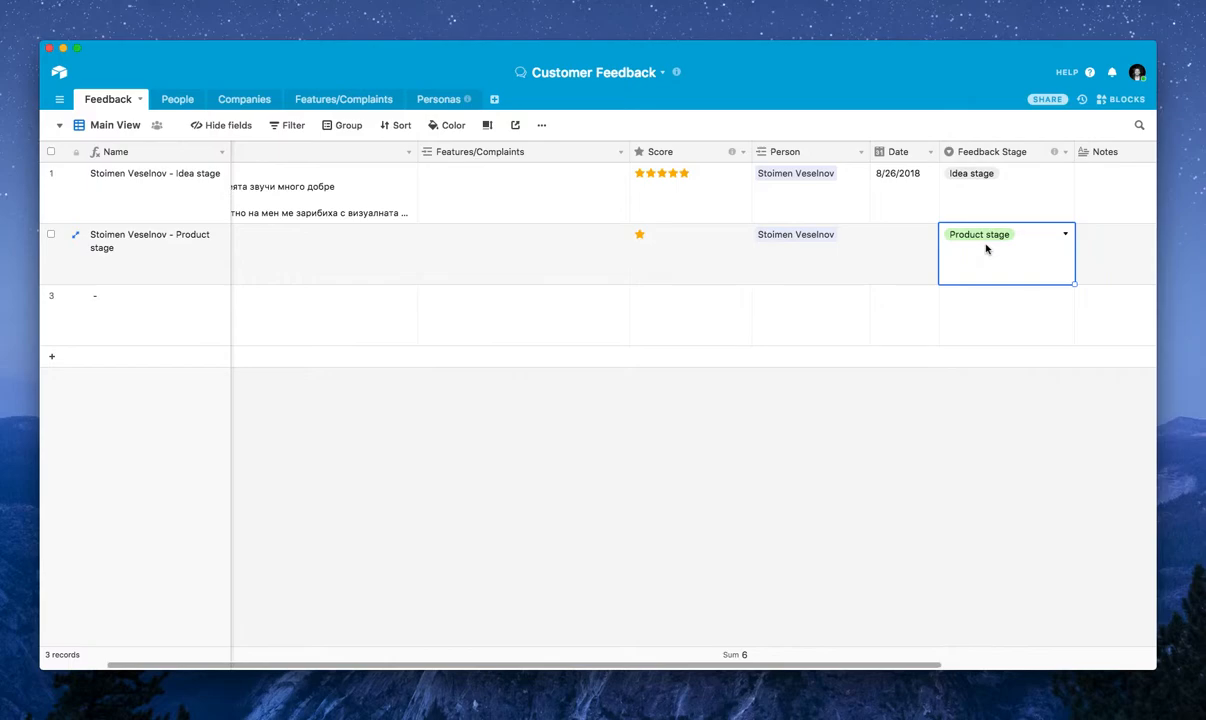
{"action": "left_click", "coordinate": [145, 247]}
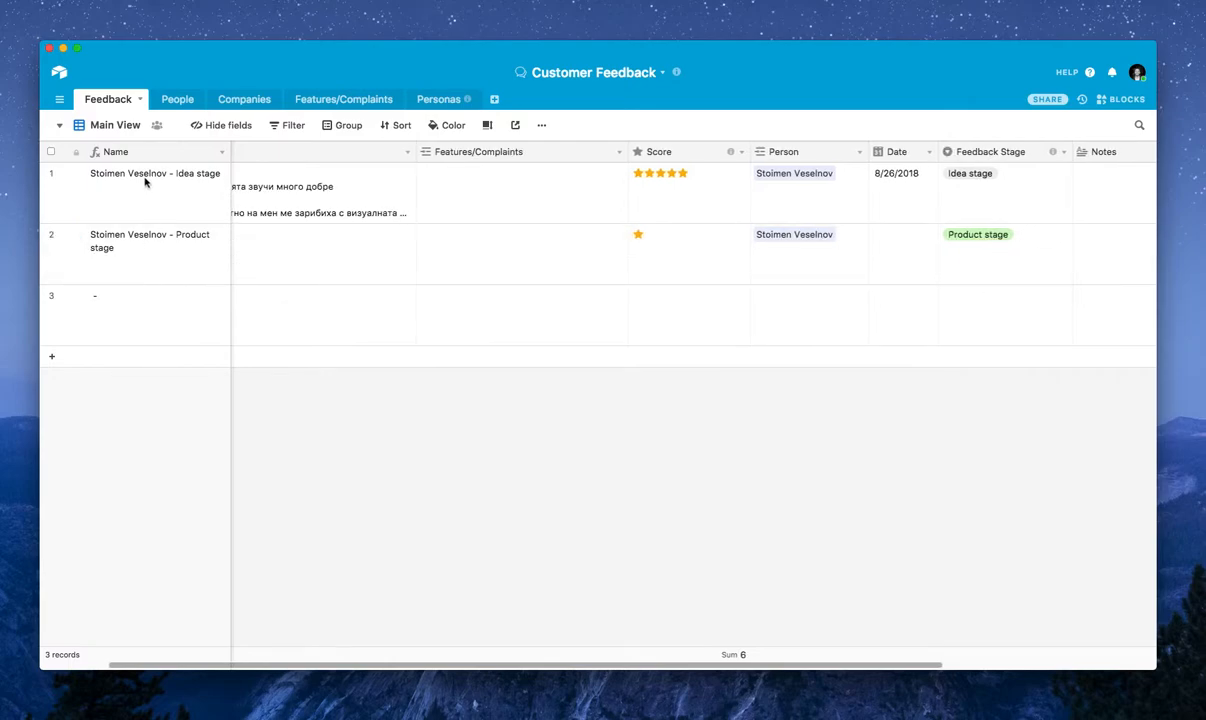
{"action": "left_click", "coordinate": [146, 180]}
{"action": "left_click", "coordinate": [161, 234]}
{"action": "left_click", "coordinate": [165, 212]}
{"action": "scroll", "coordinate": [166, 213], "scroll_direction": "left", "scroll_amount": 3}
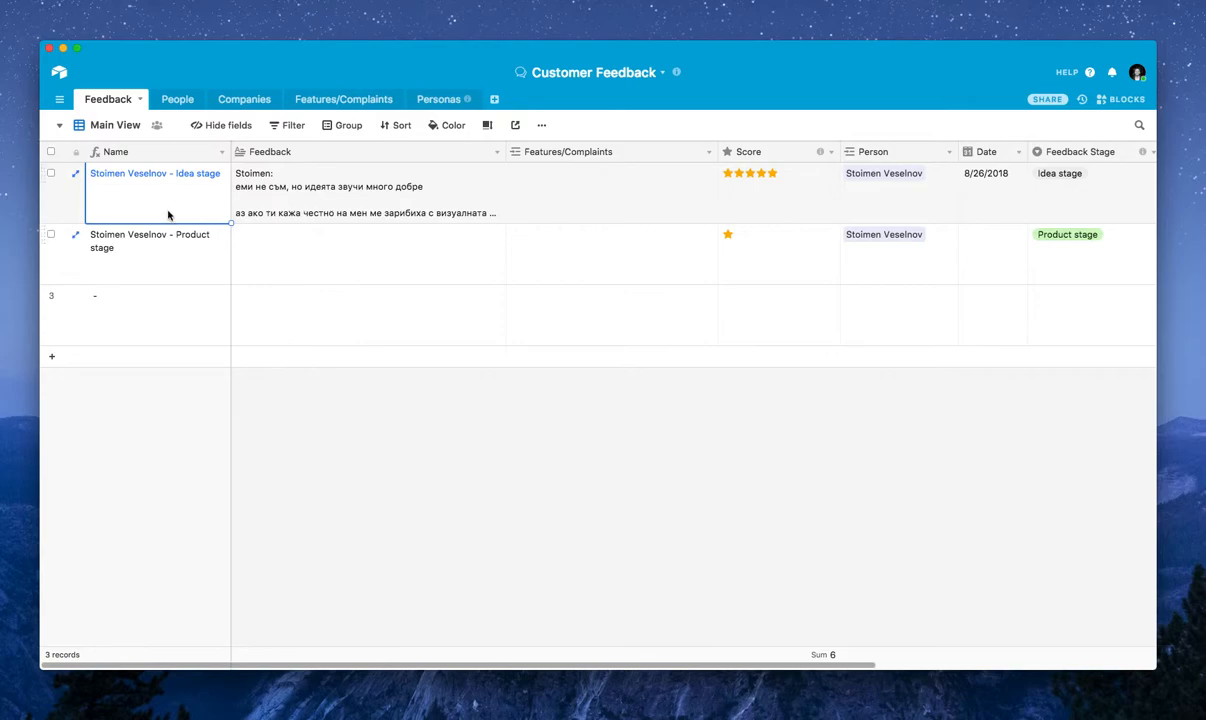
{"action": "left_click", "coordinate": [608, 271]}
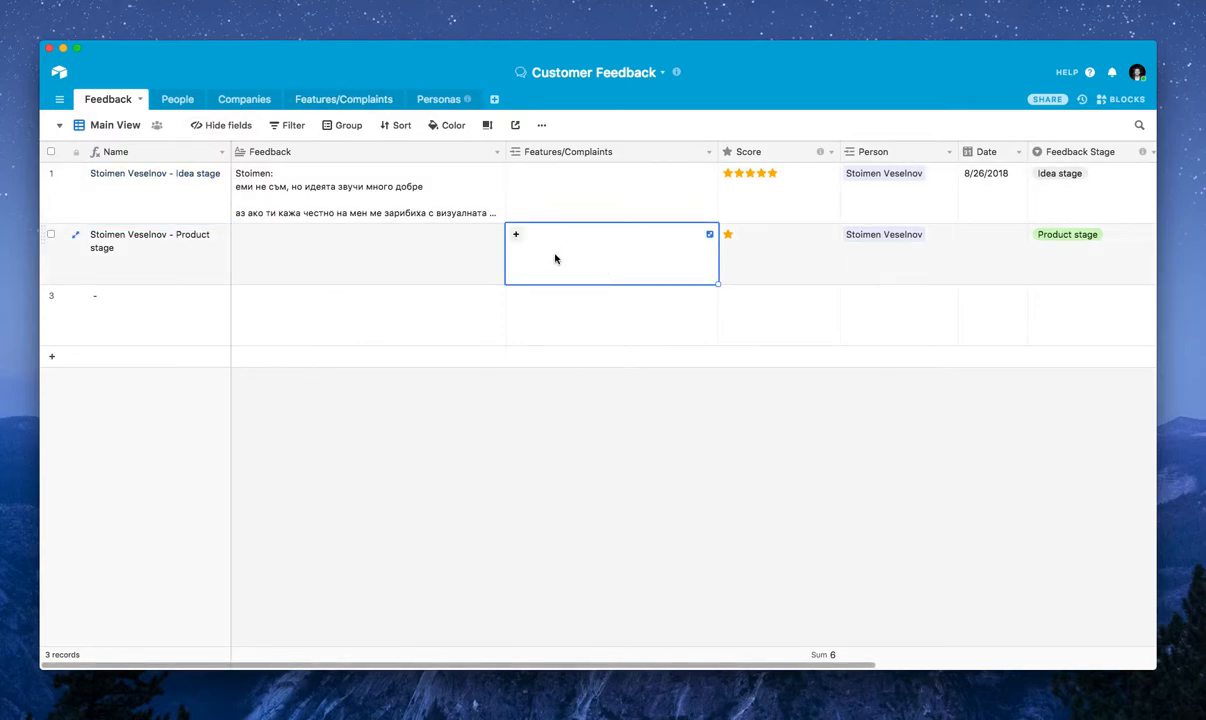
{"action": "left_click", "coordinate": [517, 236]}
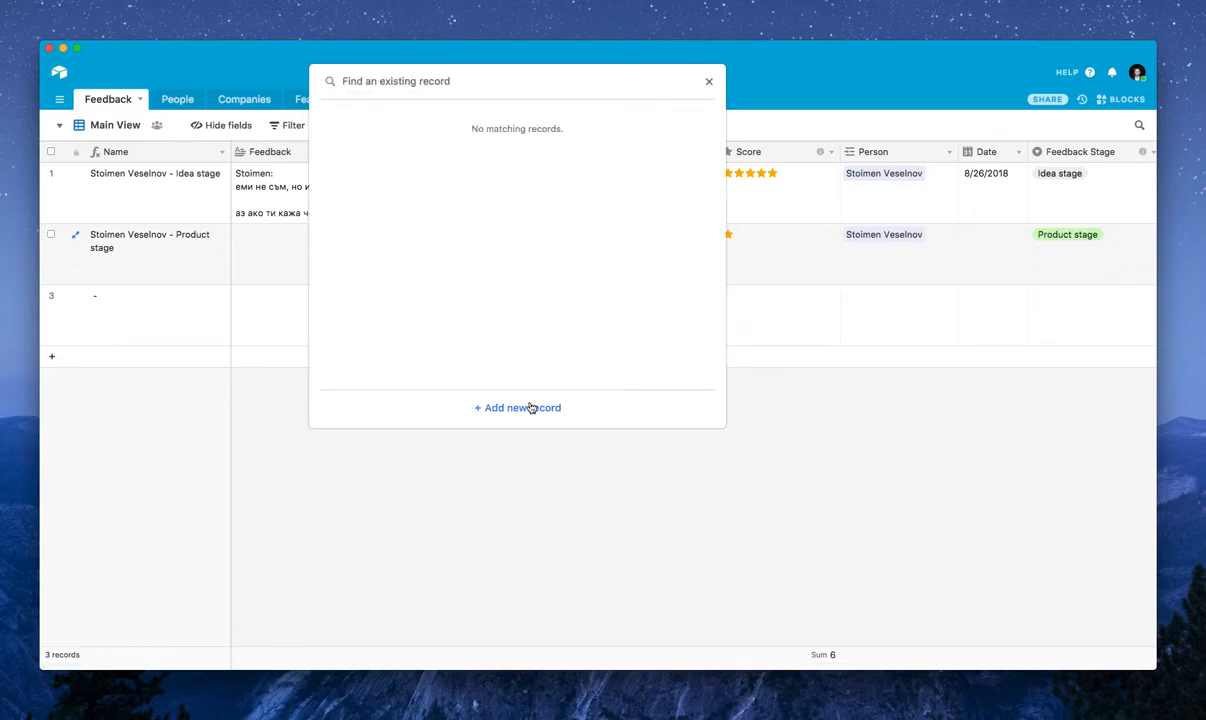
{"action": "left_click", "coordinate": [707, 85]}
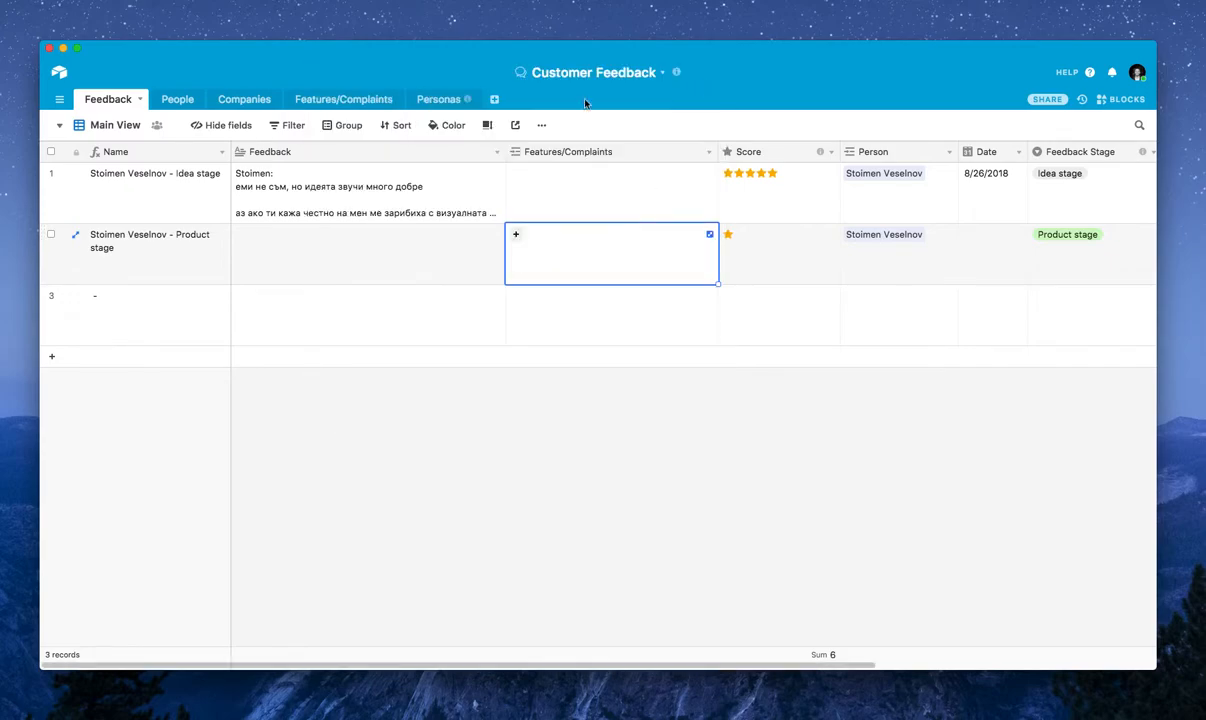
Open the Features/Complaints table and widen the Feedbacks # column enough to fit its full heading
{"action": "left_click", "coordinate": [350, 101]}
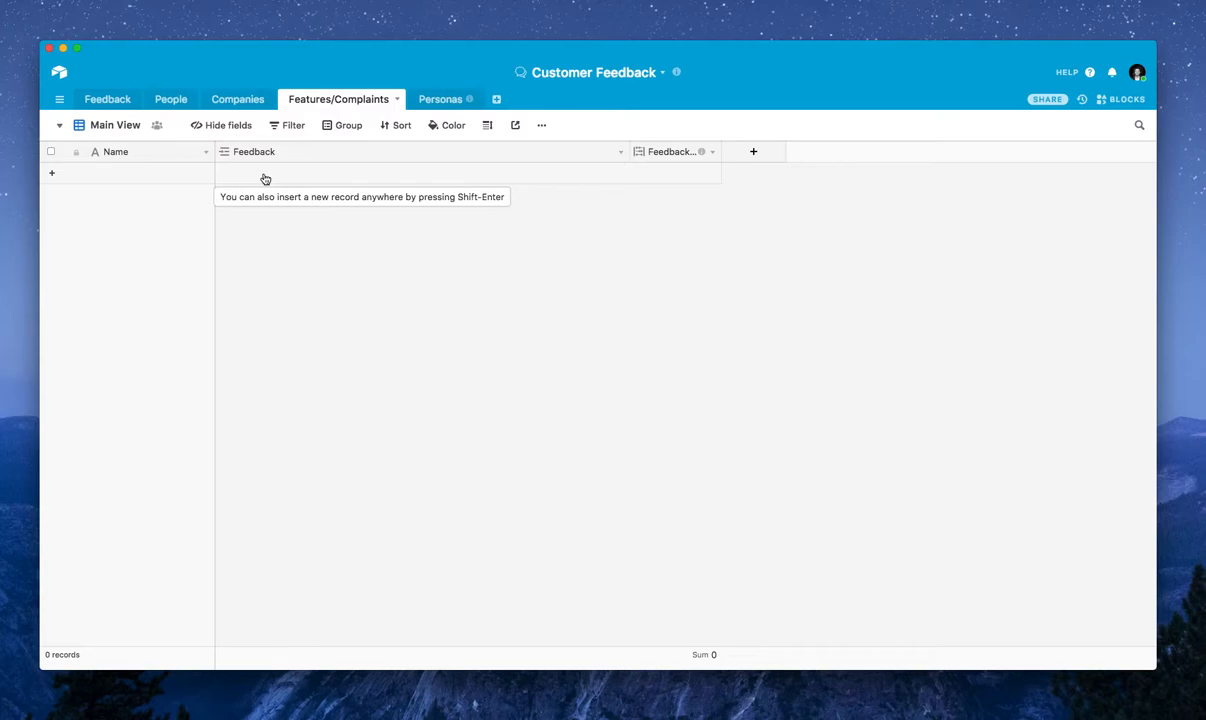
{"action": "left_click_drag", "start_coordinate": [722, 152], "coordinate": [773, 151]}
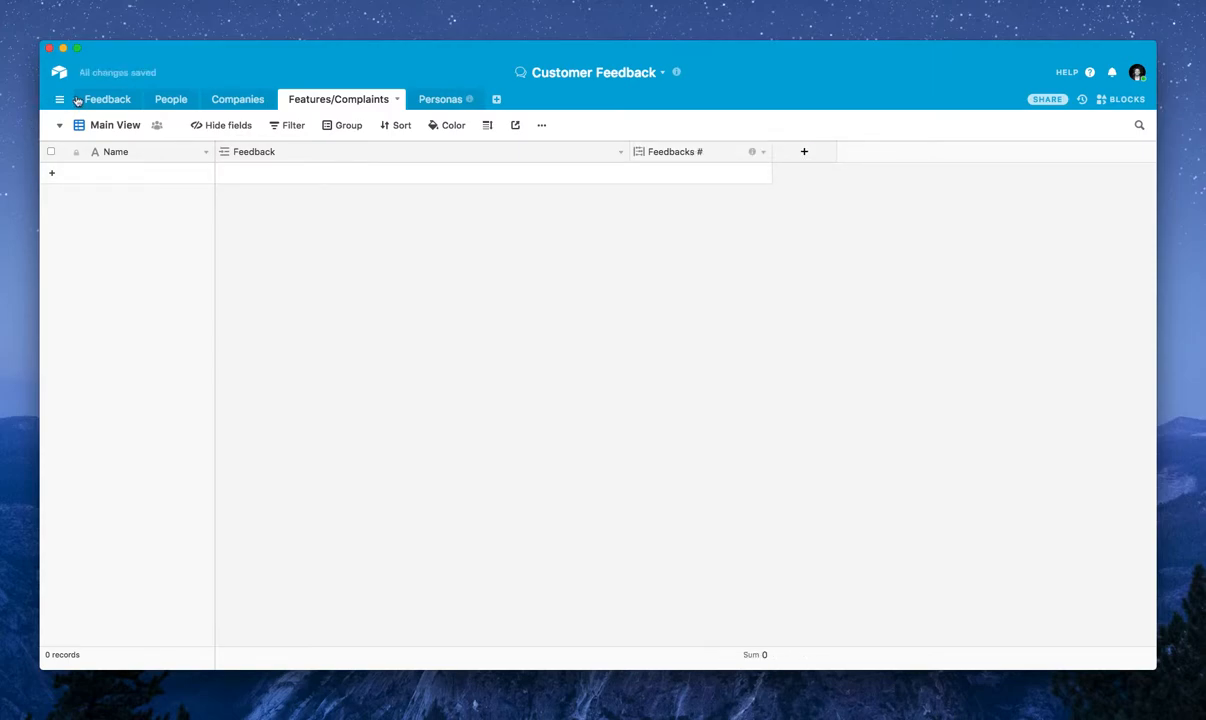
Create a Features/Complaints record named Feature 1 linked to the Product stage record in the Feedback table
{"action": "left_click", "coordinate": [77, 101]}
{"action": "left_click", "coordinate": [616, 245]}
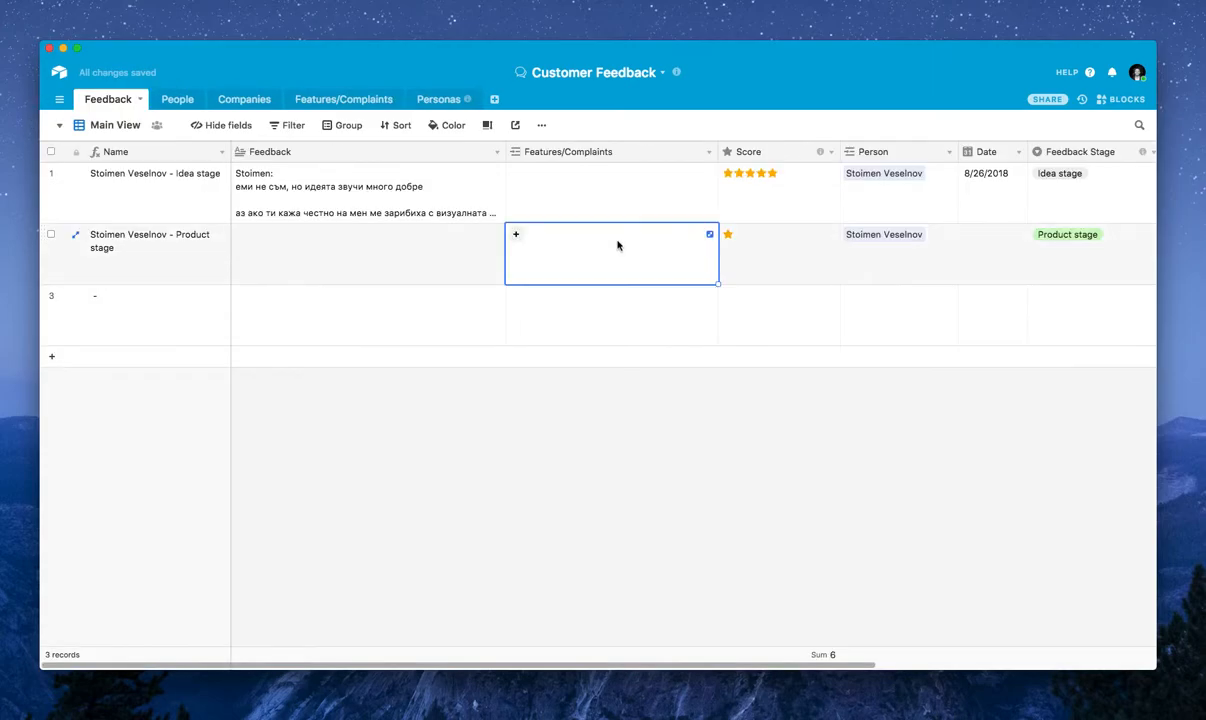
{"action": "left_click", "coordinate": [518, 237]}
{"action": "left_click", "coordinate": [496, 414]}
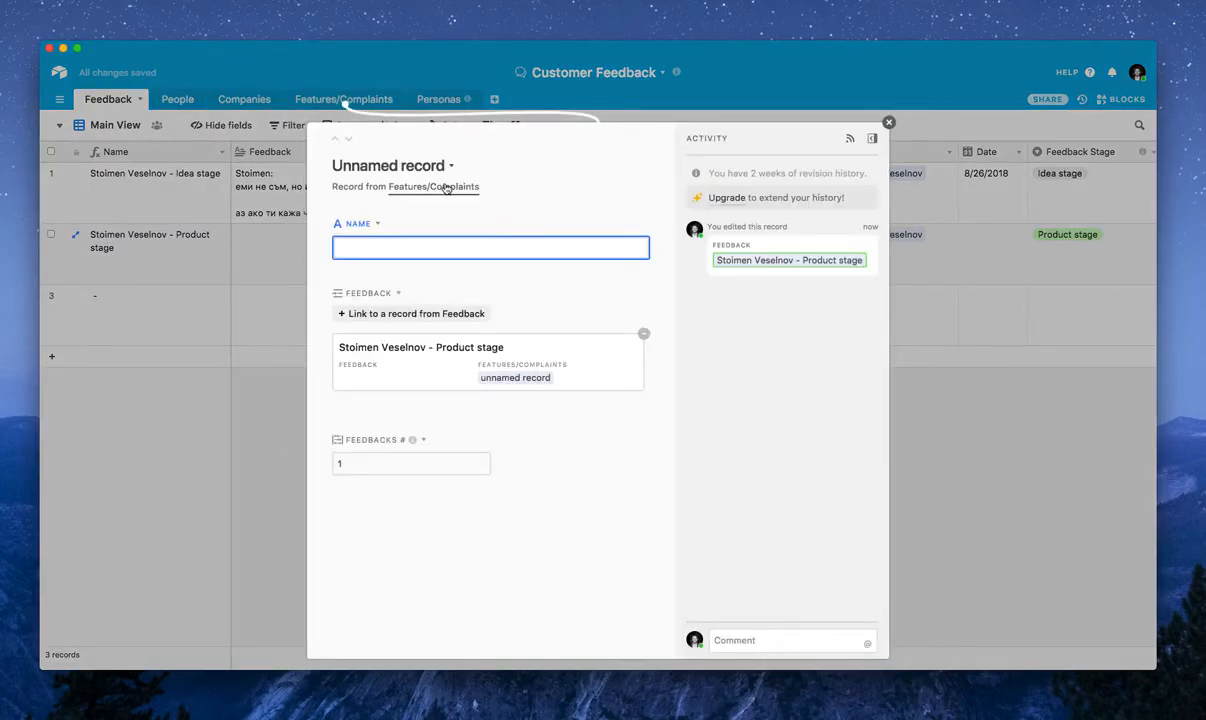
{"action": "type", "text": "Feature 1"}
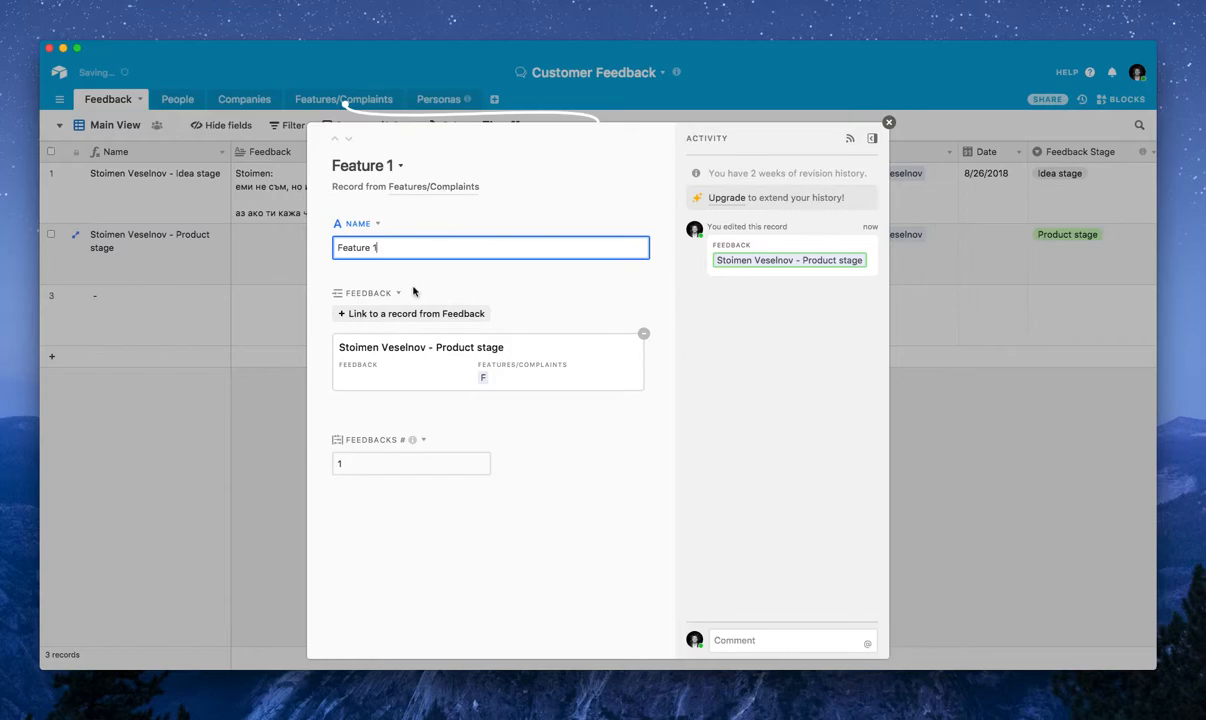
{"action": "left_click", "coordinate": [889, 124]}
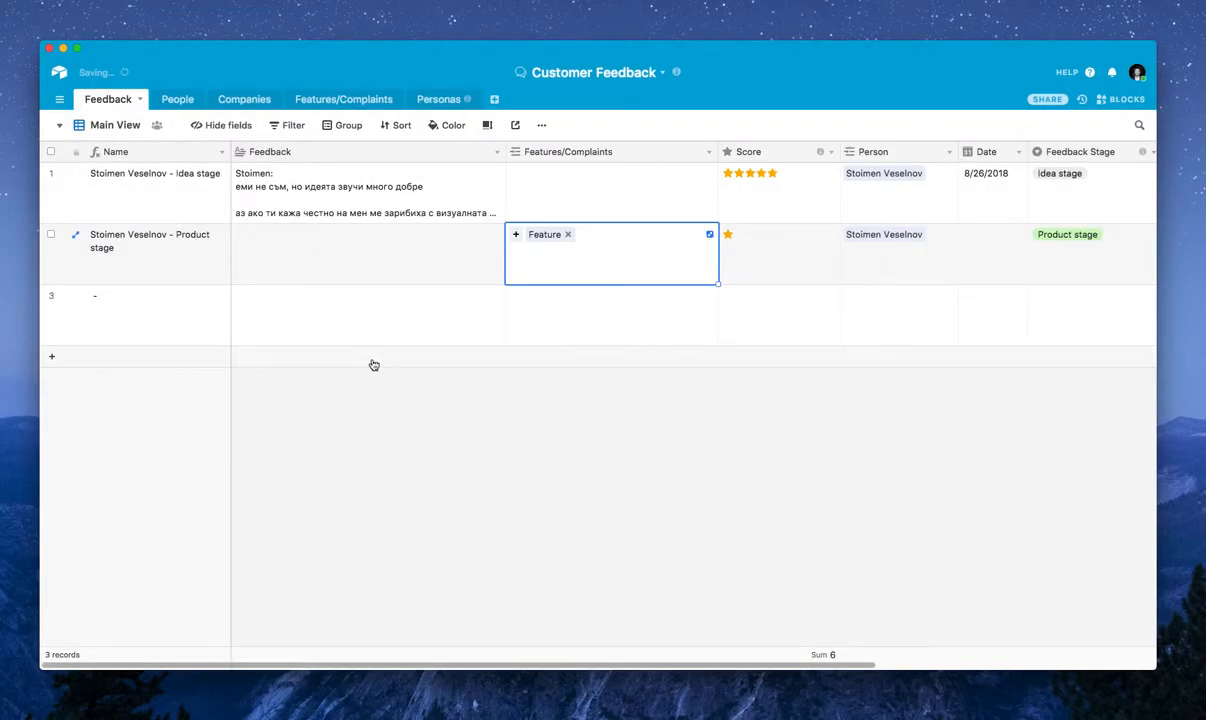
Link a new person record to the third feedback entry, filling in the person's first name
{"action": "double_click", "coordinate": [197, 325]}
{"action": "left_click", "coordinate": [577, 310]}
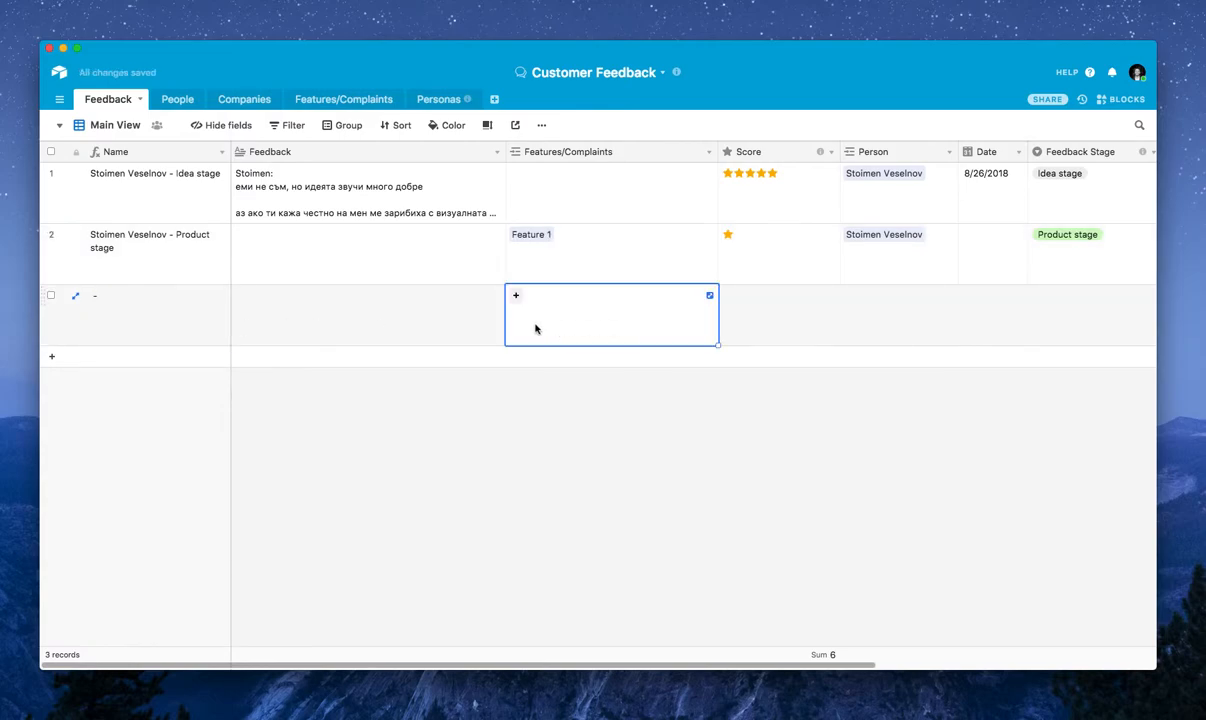
{"action": "left_click", "coordinate": [399, 321]}
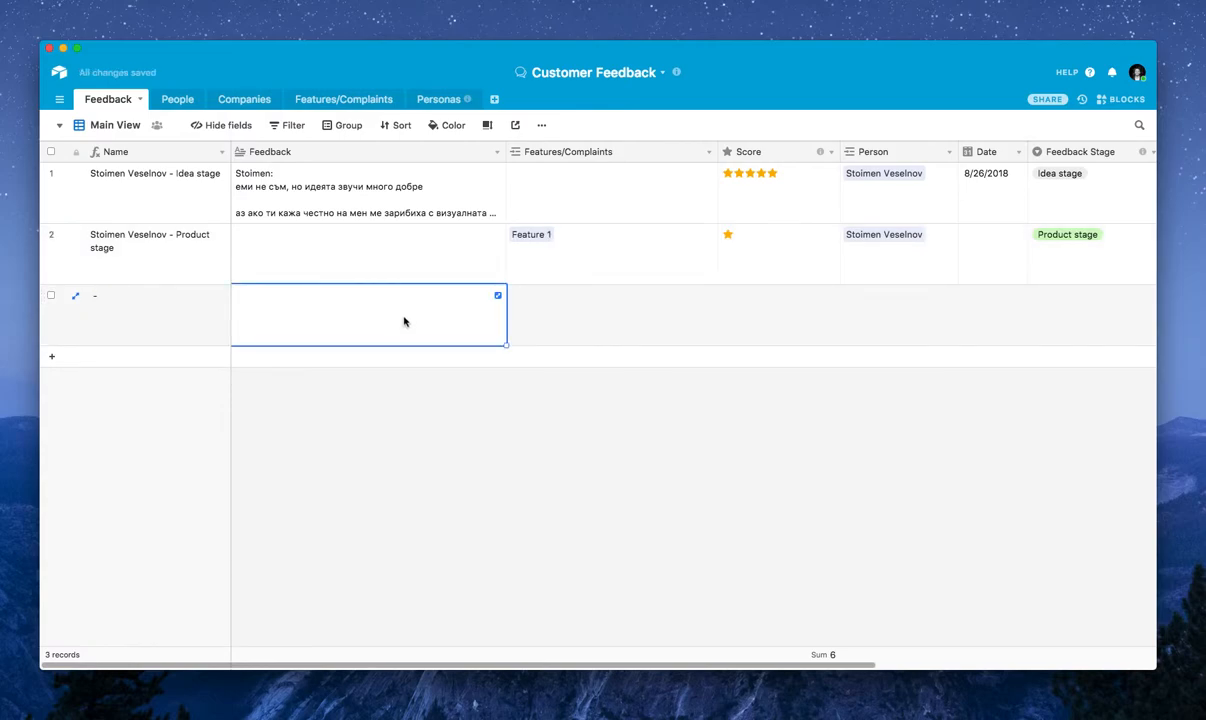
{"action": "left_click", "coordinate": [851, 305]}
{"action": "key", "text": "Escape"}
{"action": "left_click", "coordinate": [851, 300]}
{"action": "left_click", "coordinate": [849, 296]}
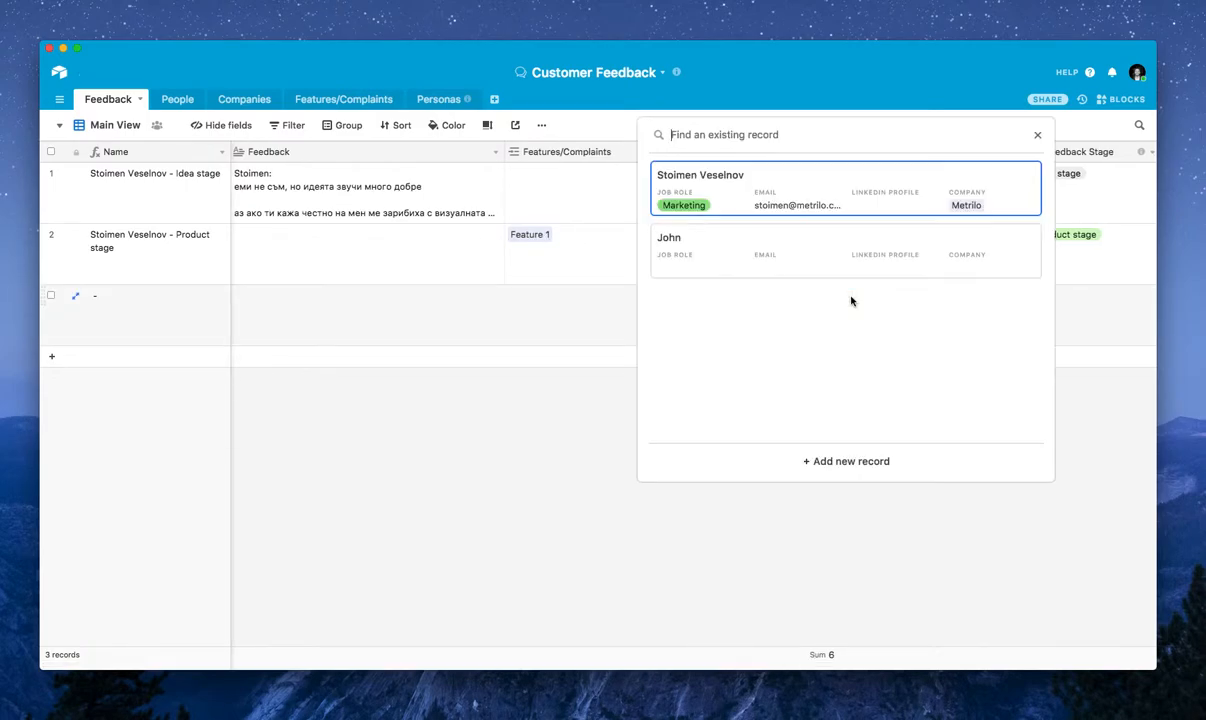
{"action": "left_click", "coordinate": [846, 462]}
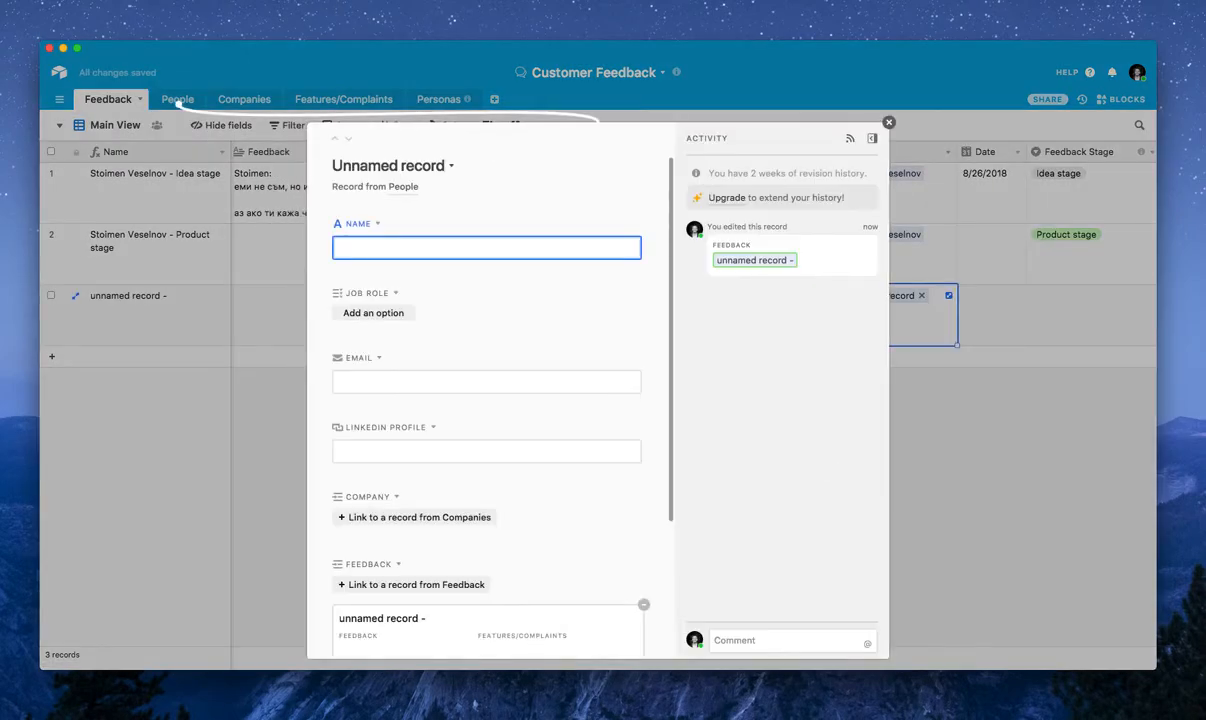
{"action": "type", "text": "John"}
{"action": "left_click", "coordinate": [1000, 435]}
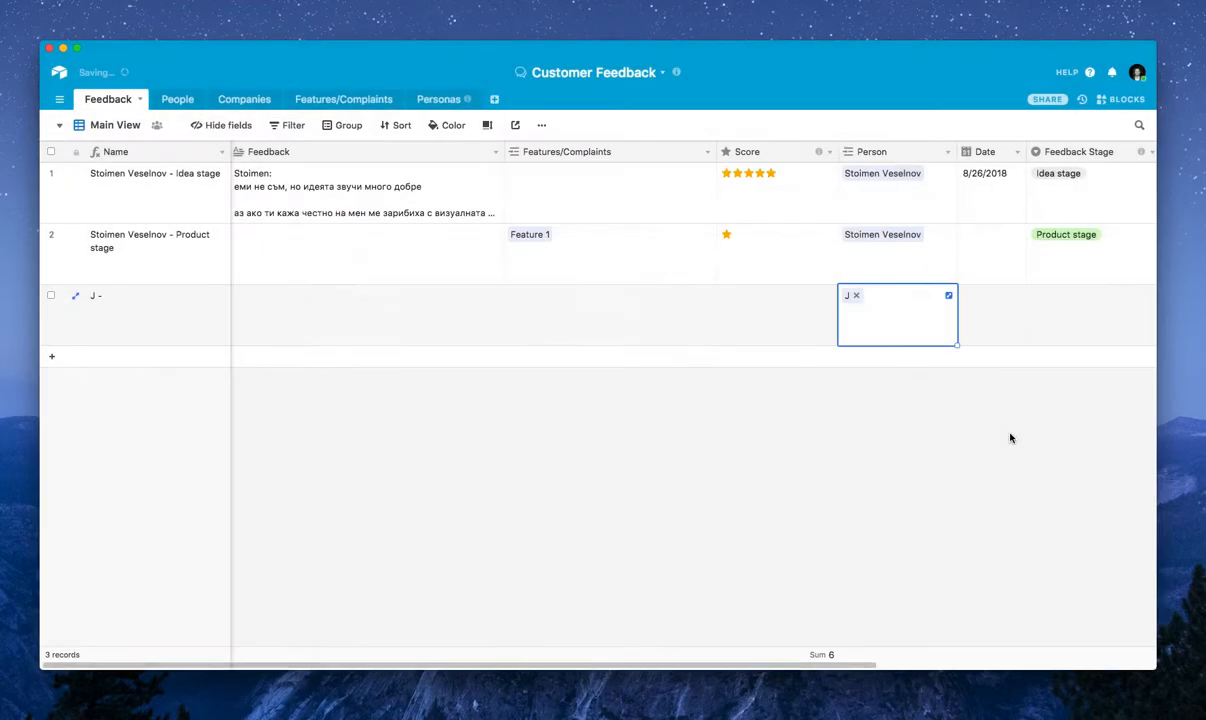
{"action": "left_click", "coordinate": [863, 301]}
{"action": "left_click", "coordinate": [895, 378]}
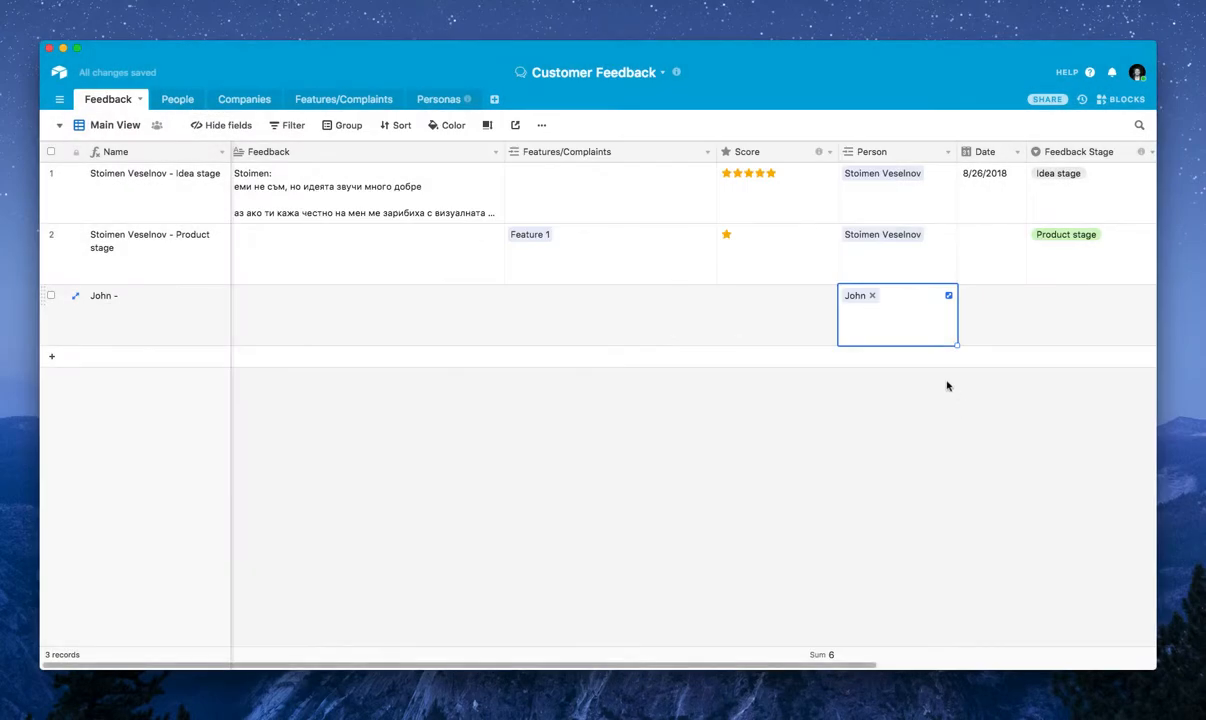
Link the existing Feature 1 to the third feedback entry and check its linked feedback in the Features/Complaints table
{"action": "left_click", "coordinate": [1056, 320]}
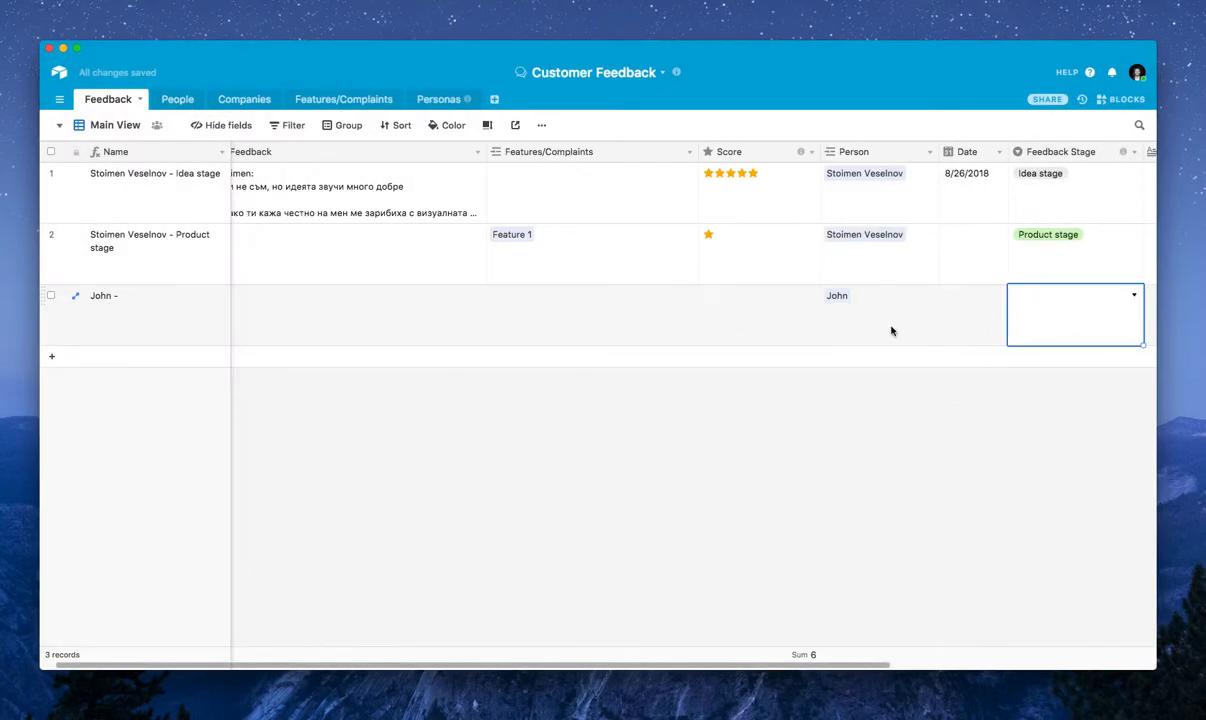
{"action": "left_click", "coordinate": [525, 300]}
{"action": "left_click", "coordinate": [497, 296]}
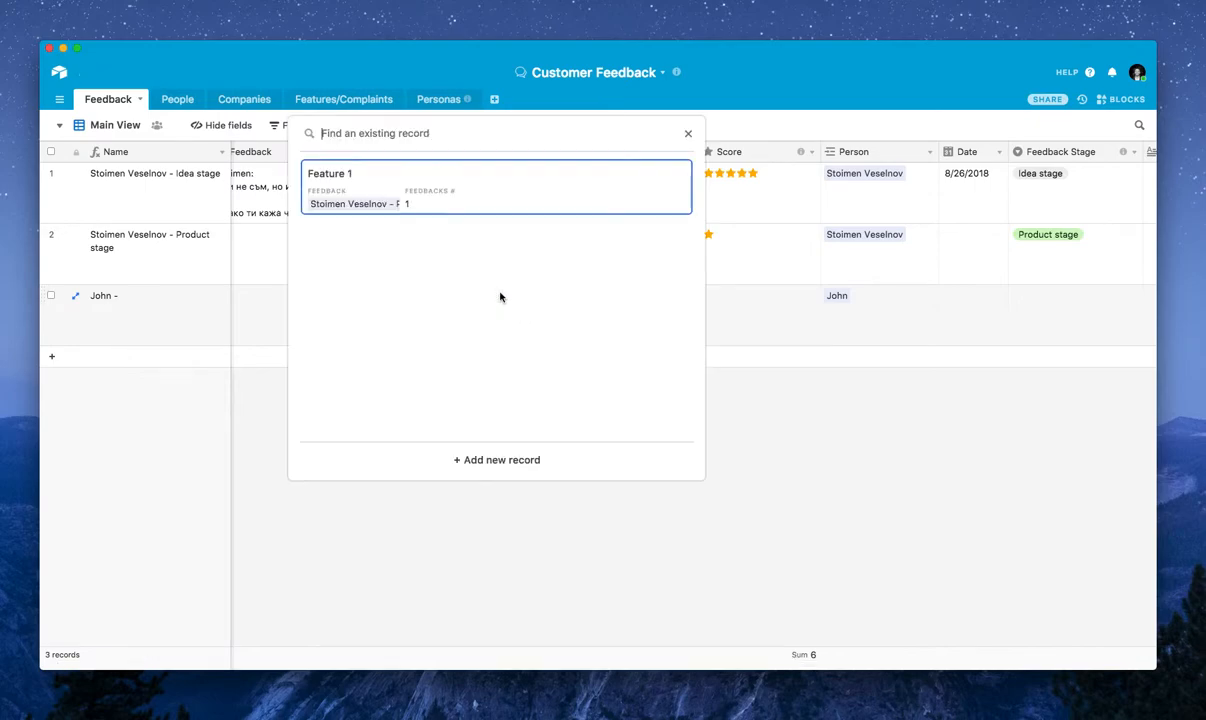
{"action": "left_click", "coordinate": [362, 182]}
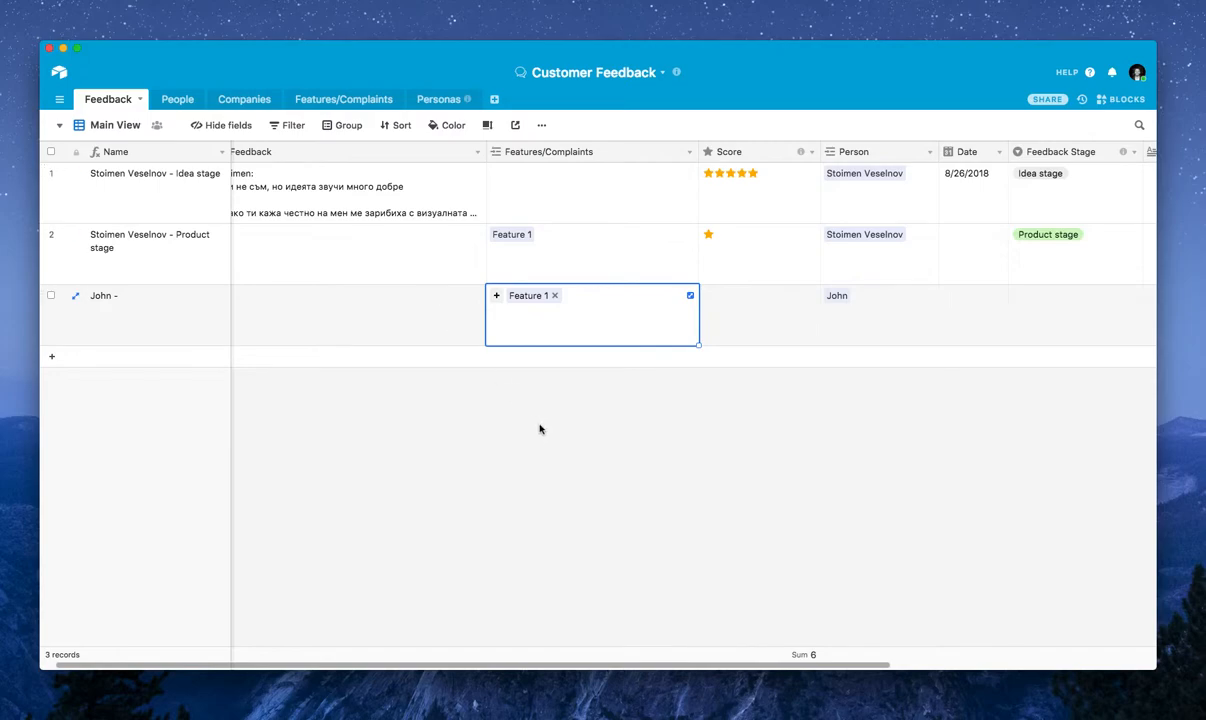
{"action": "left_click", "coordinate": [338, 100]}
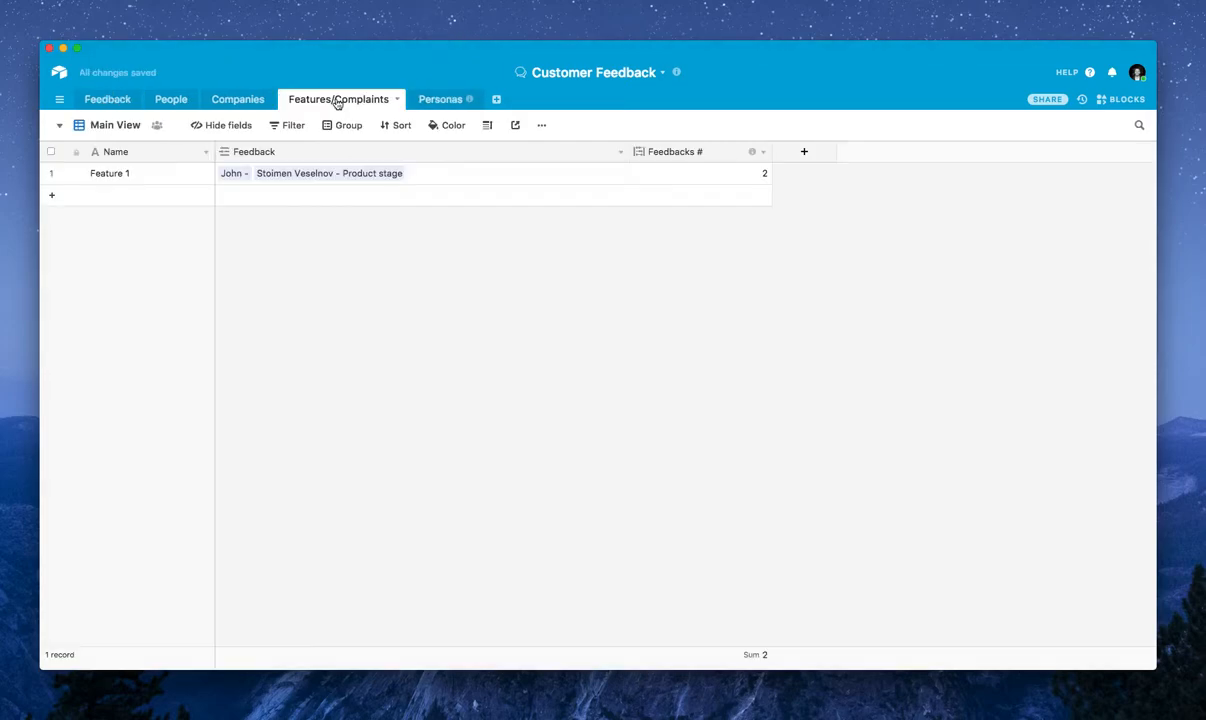
{"action": "left_click", "coordinate": [347, 175]}
Set the Feedback Stage of the third entry in the Feedback table to Idea stage
{"action": "left_click", "coordinate": [126, 106]}
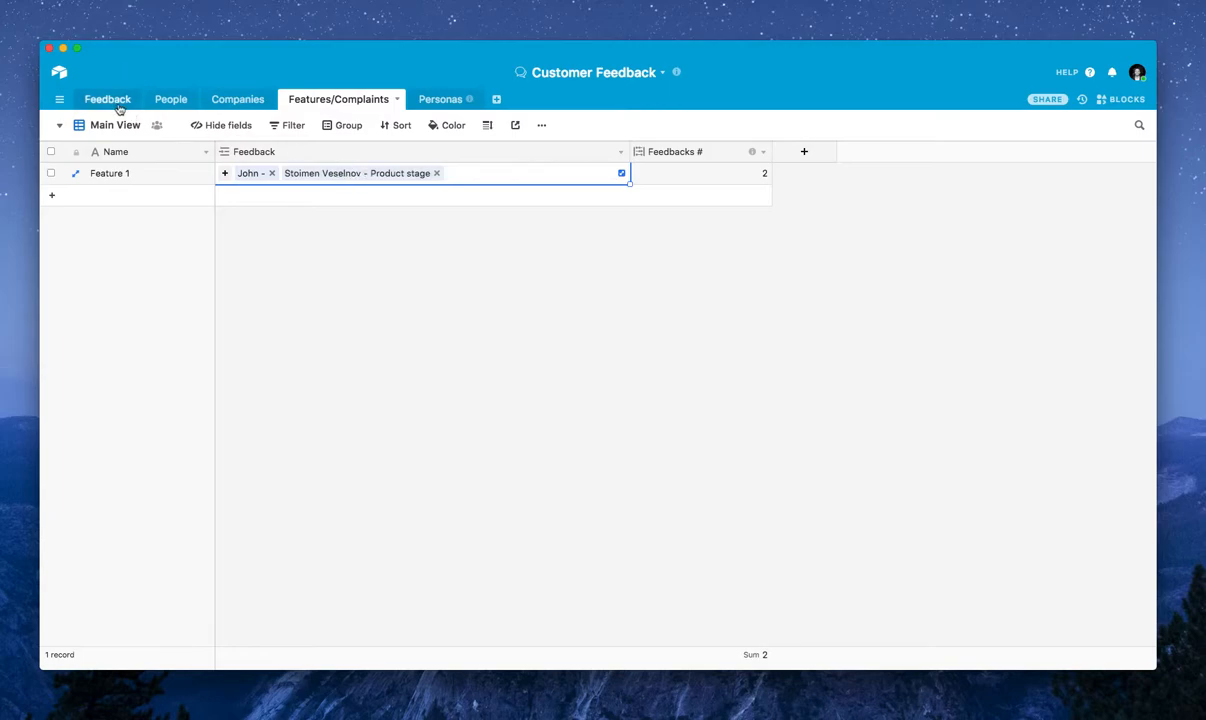
{"action": "left_click", "coordinate": [846, 293]}
{"action": "left_click", "coordinate": [1075, 300]}
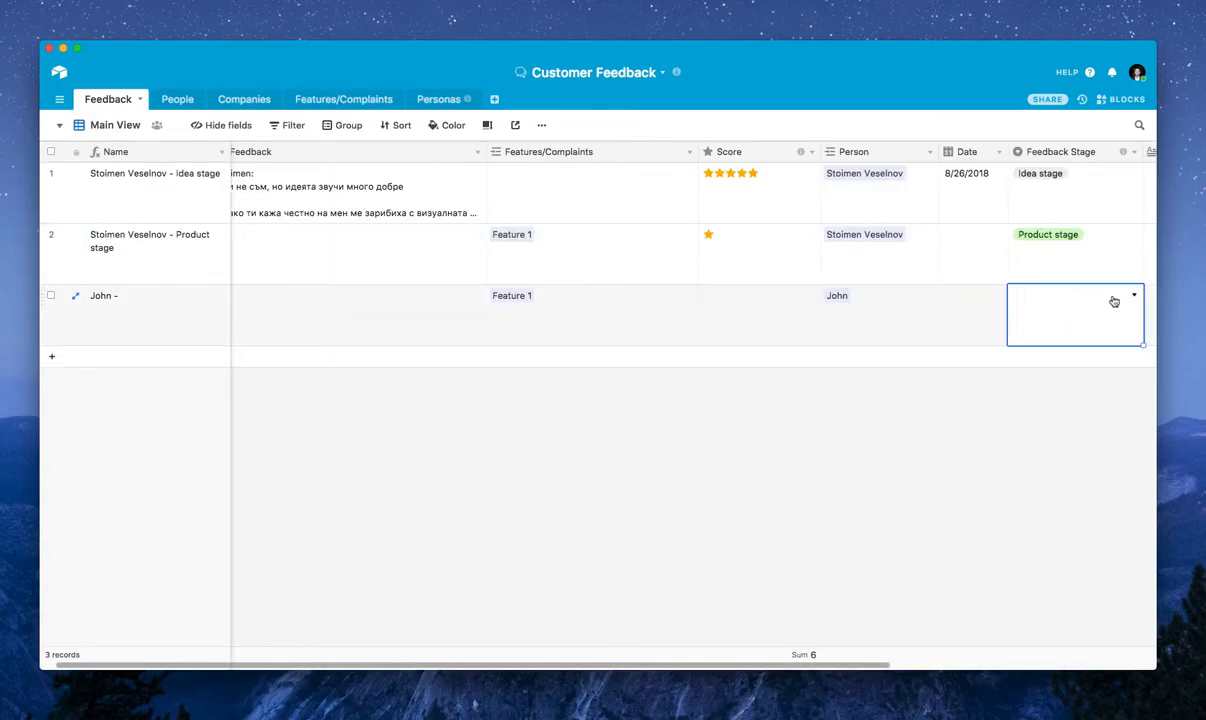
{"action": "left_click", "coordinate": [1088, 312]}
{"action": "left_click", "coordinate": [1042, 366]}
Review the feedback records linked to Feature 1 in the Features/Complaints table, and view the Personas gallery
{"action": "left_click", "coordinate": [345, 101]}
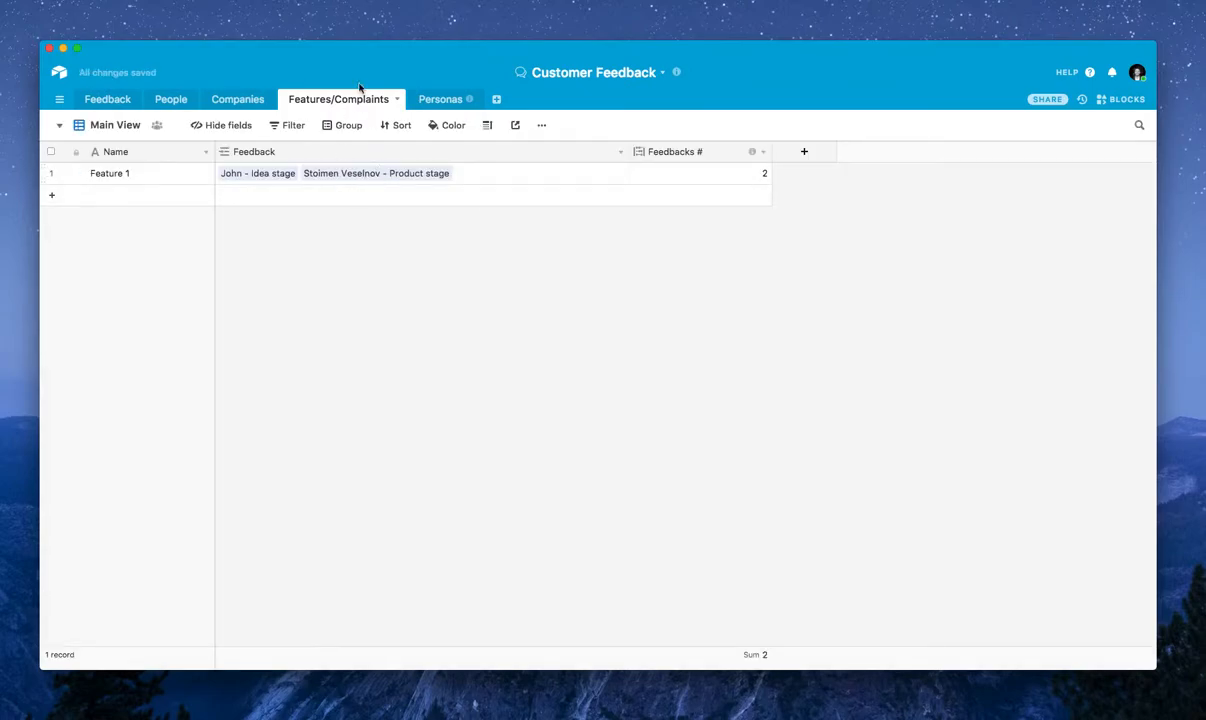
{"action": "left_click", "coordinate": [153, 176]}
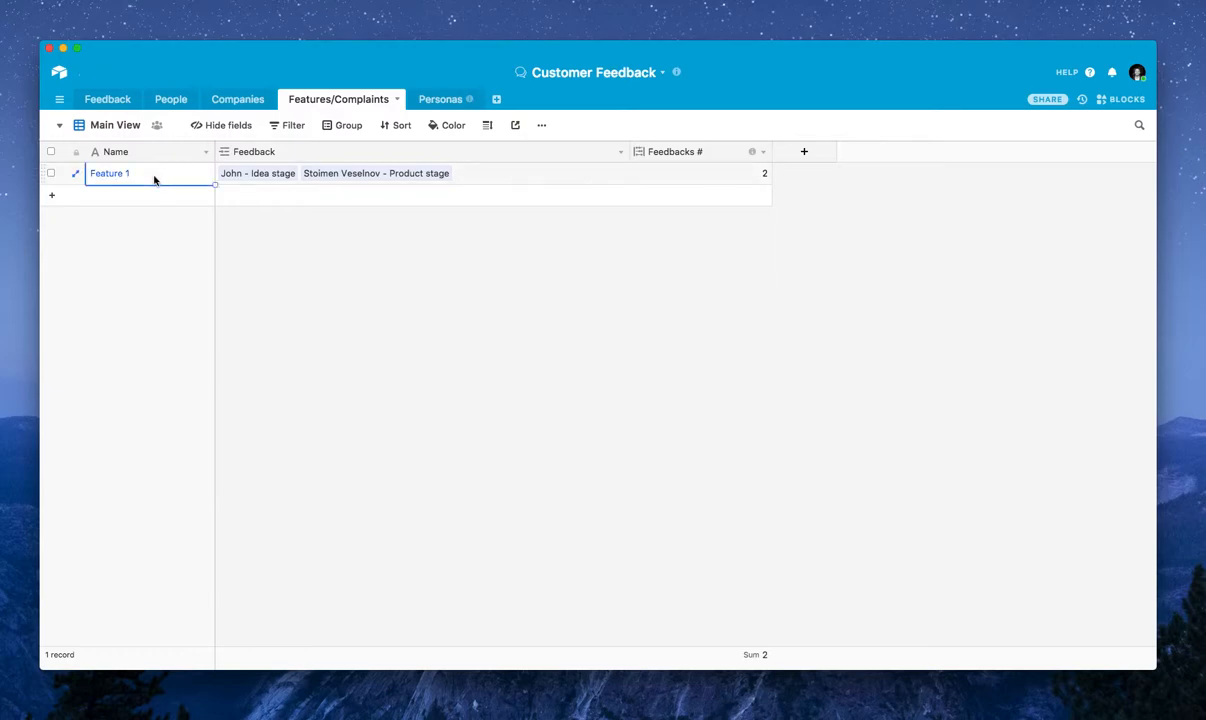
{"action": "left_click", "coordinate": [287, 179]}
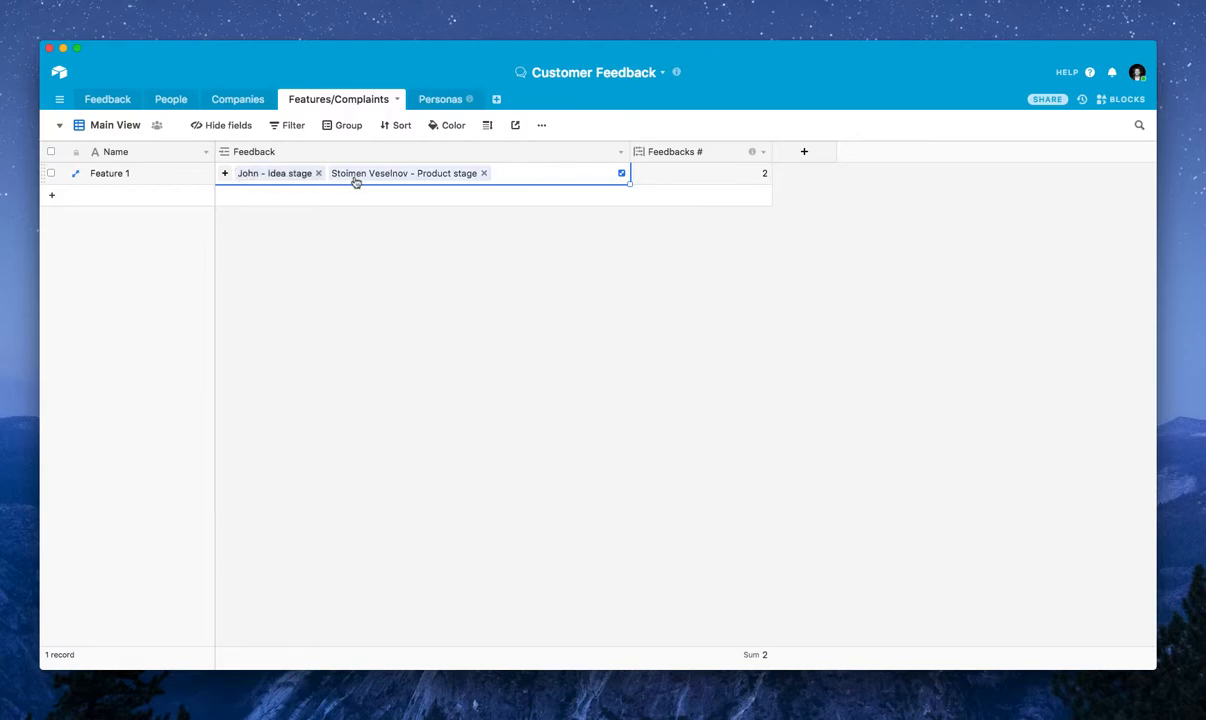
{"action": "left_click", "coordinate": [649, 256]}
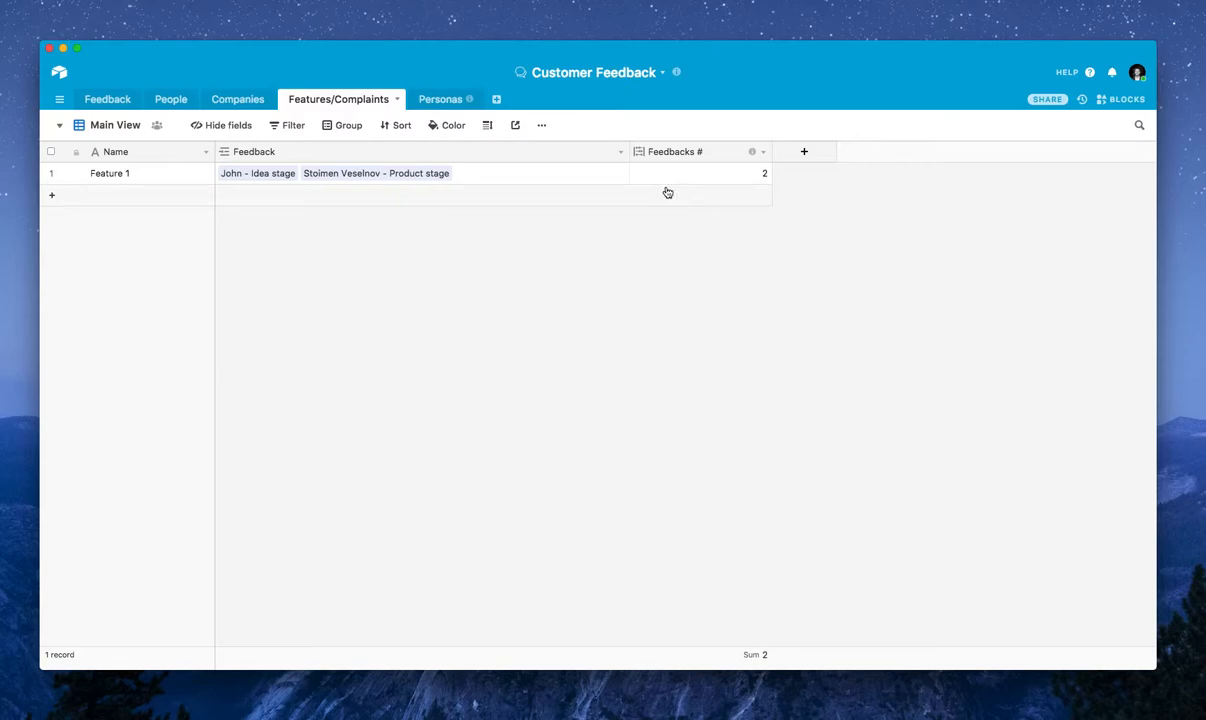
{"action": "left_click", "coordinate": [438, 100]}
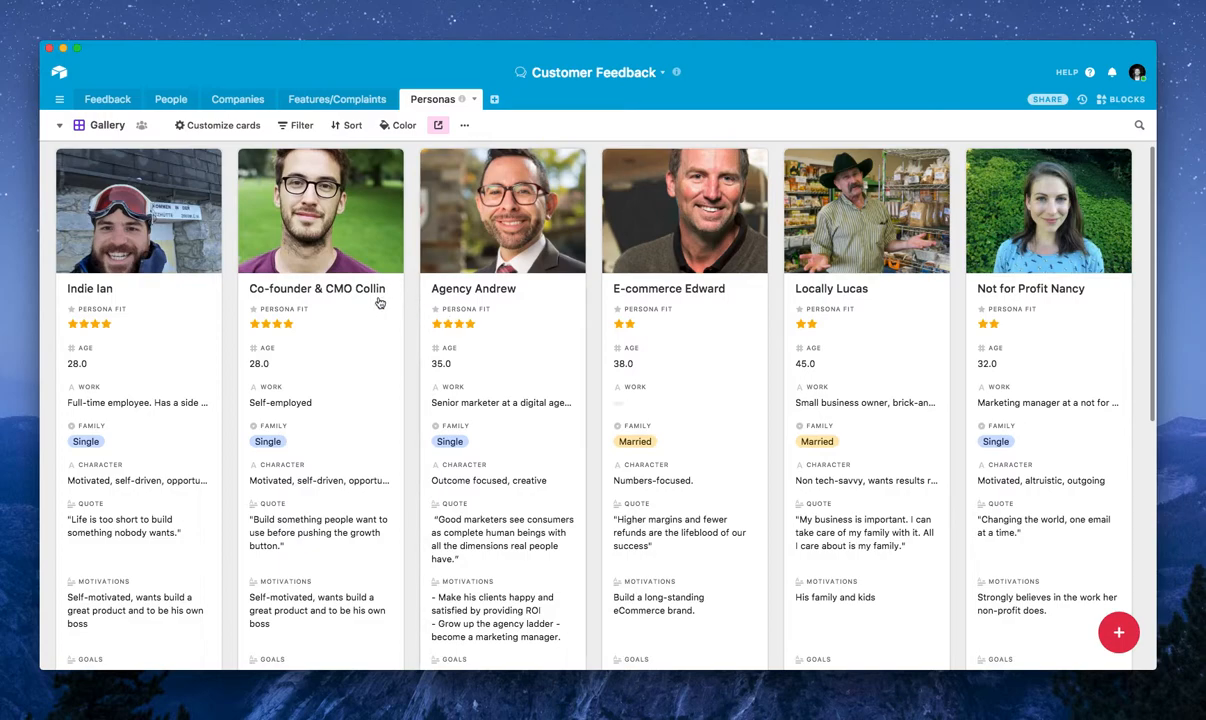
Check the persona choices for the second person in the People table without linking one, and view the first person's linked persona
{"action": "left_click", "coordinate": [118, 100]}
{"action": "left_click", "coordinate": [157, 103]}
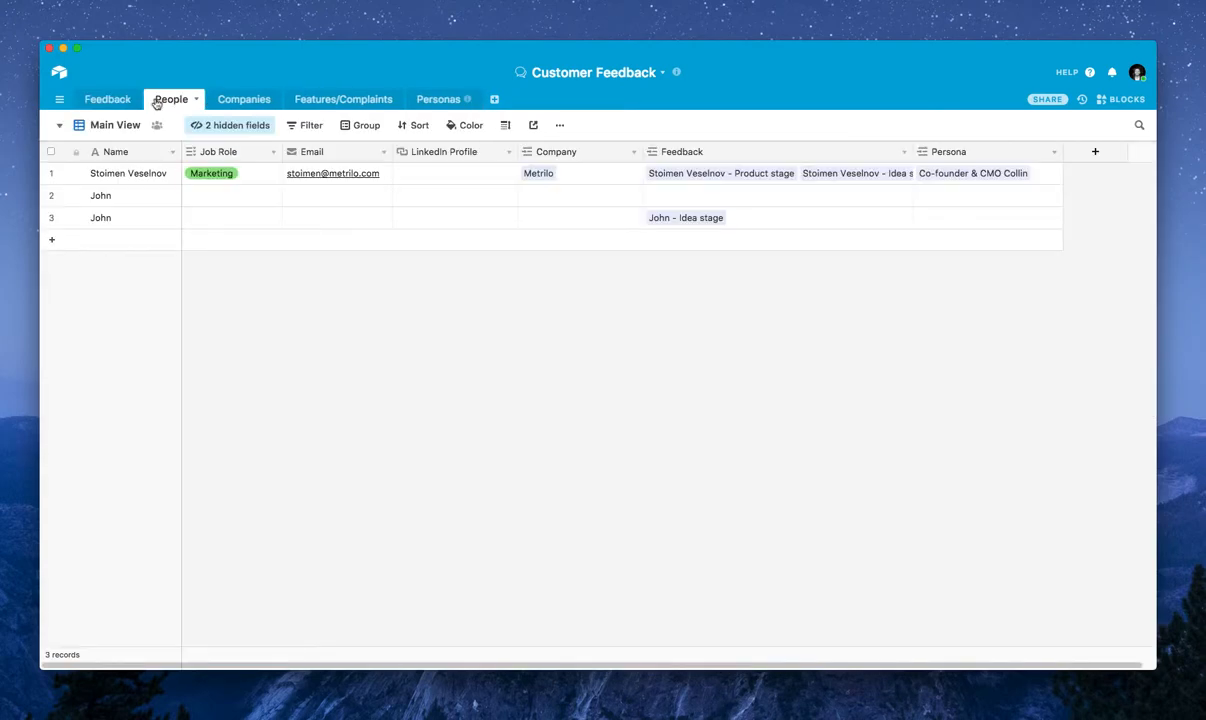
{"action": "left_click", "coordinate": [921, 195]}
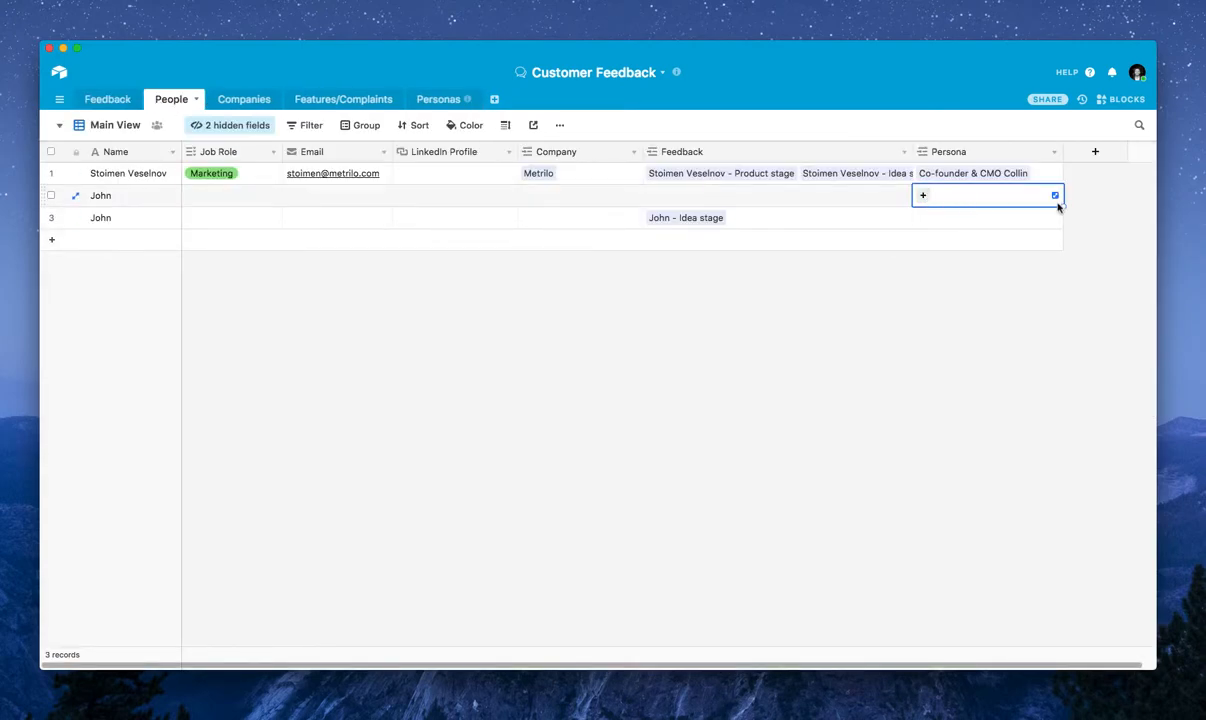
{"action": "left_click", "coordinate": [924, 197]}
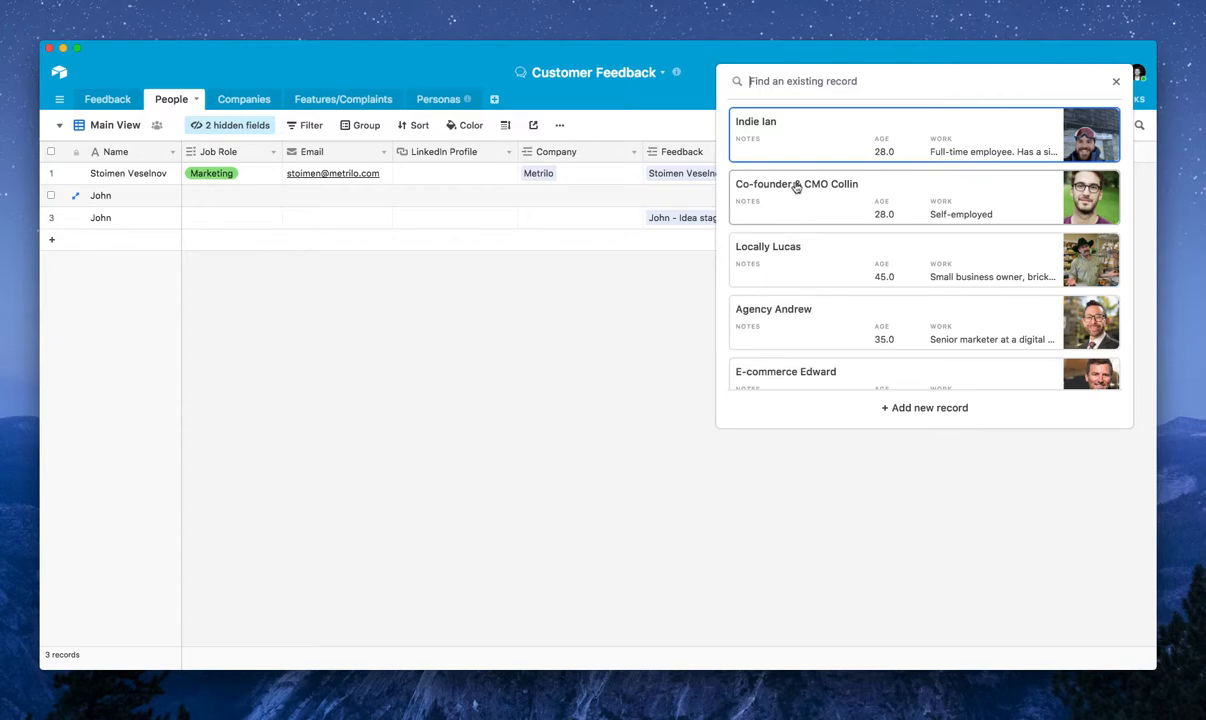
{"action": "left_click", "coordinate": [467, 451]}
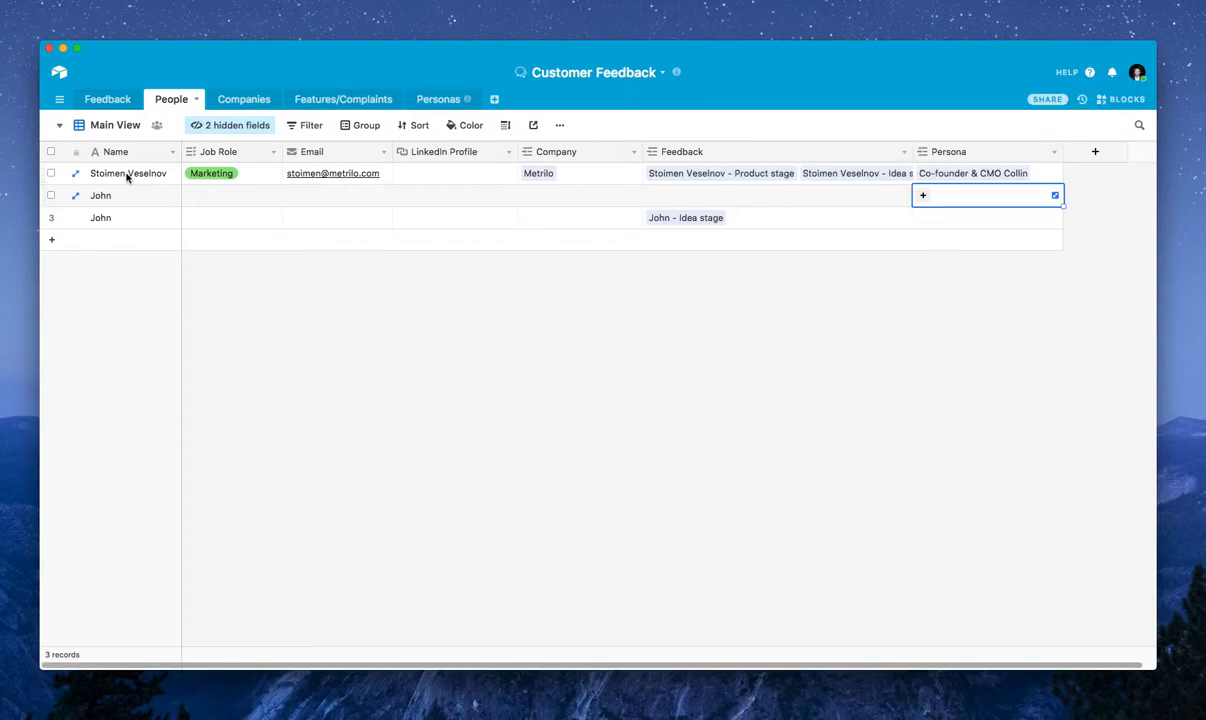
{"action": "left_click", "coordinate": [985, 177]}
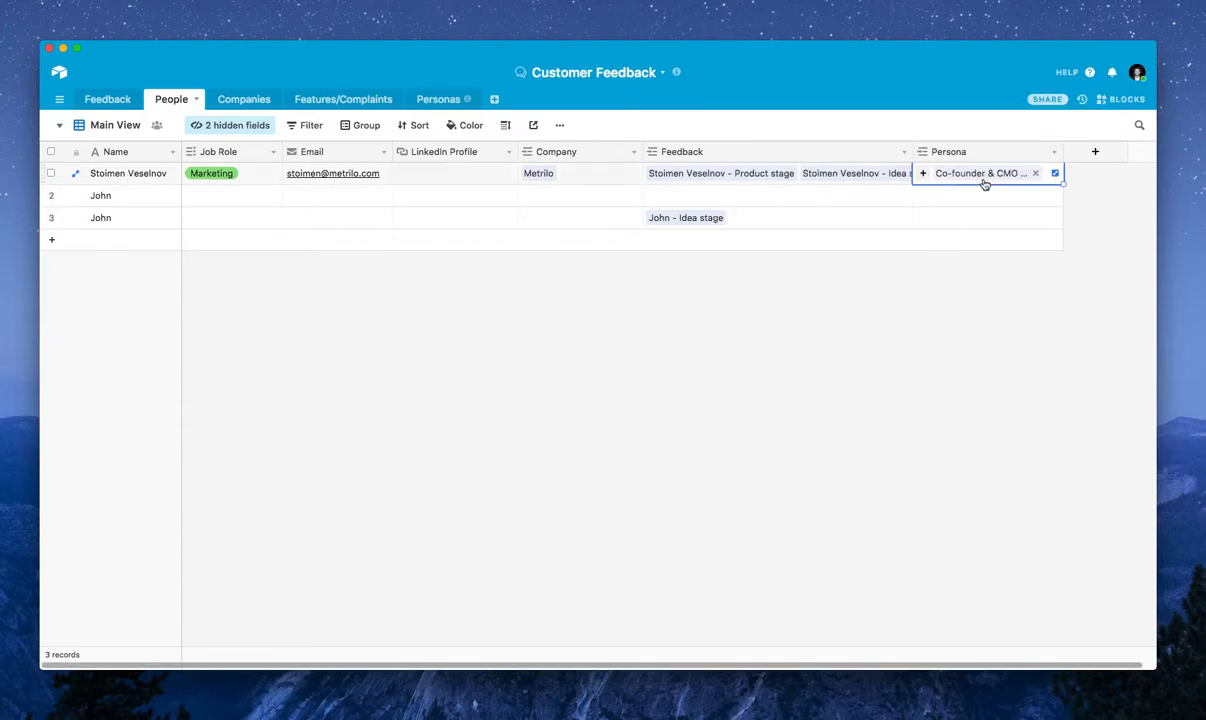
Open the Indie Ian persona record from the Personas gallery and skim through all its fields
{"action": "left_click", "coordinate": [440, 102]}
{"action": "left_click", "coordinate": [182, 242]}
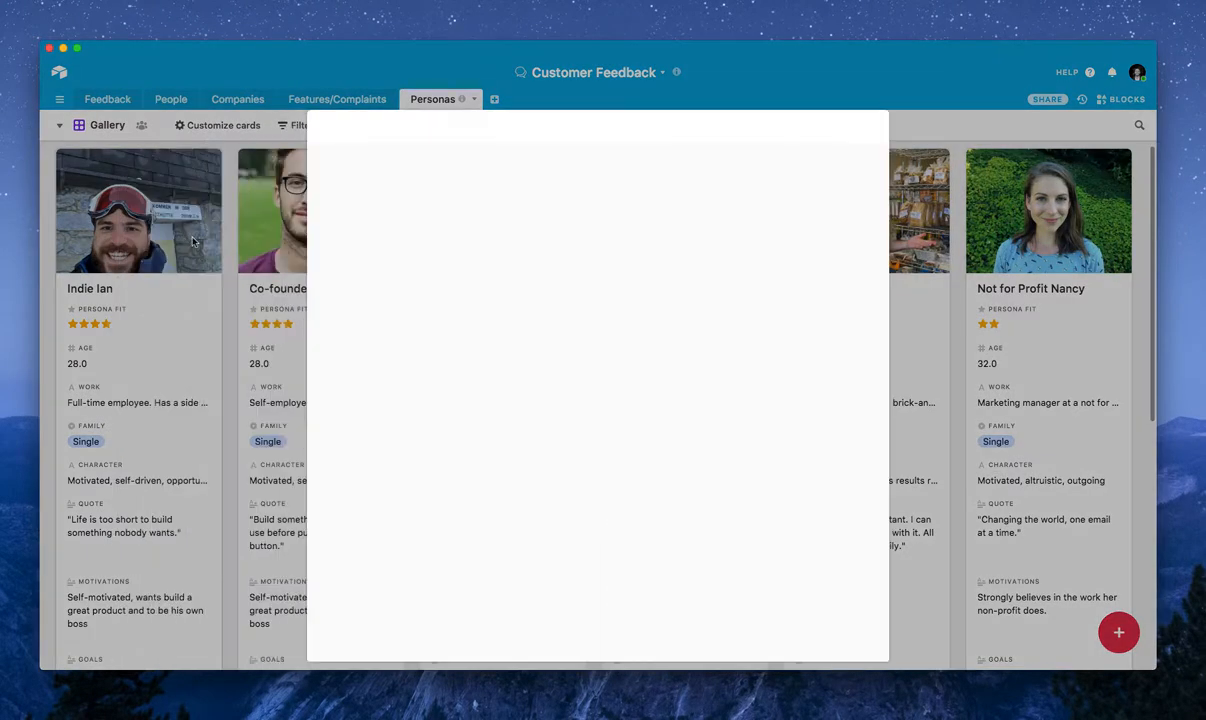
{"action": "scroll", "coordinate": [627, 296], "scroll_direction": "down", "scroll_amount": 10}
{"action": "scroll", "coordinate": [628, 298], "scroll_direction": "down", "scroll_amount": 8}
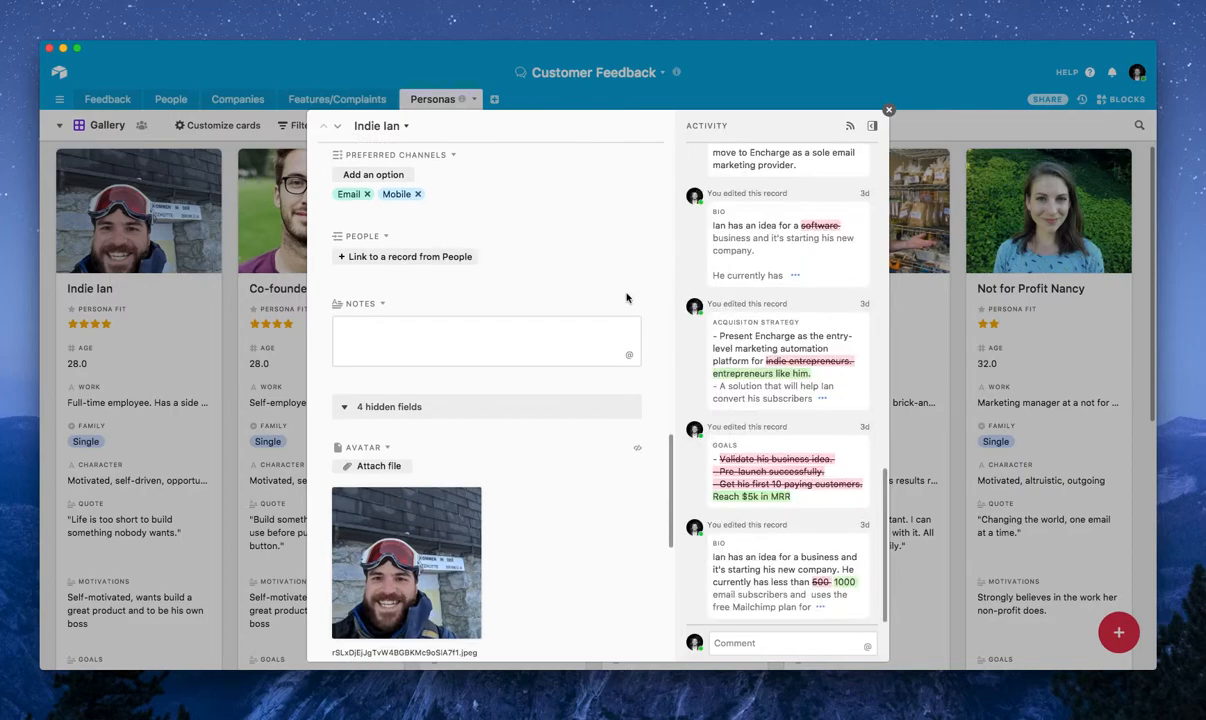
{"action": "scroll", "coordinate": [629, 291], "scroll_direction": "up", "scroll_amount": 7}
{"action": "scroll", "coordinate": [629, 291], "scroll_direction": "down", "scroll_amount": 8}
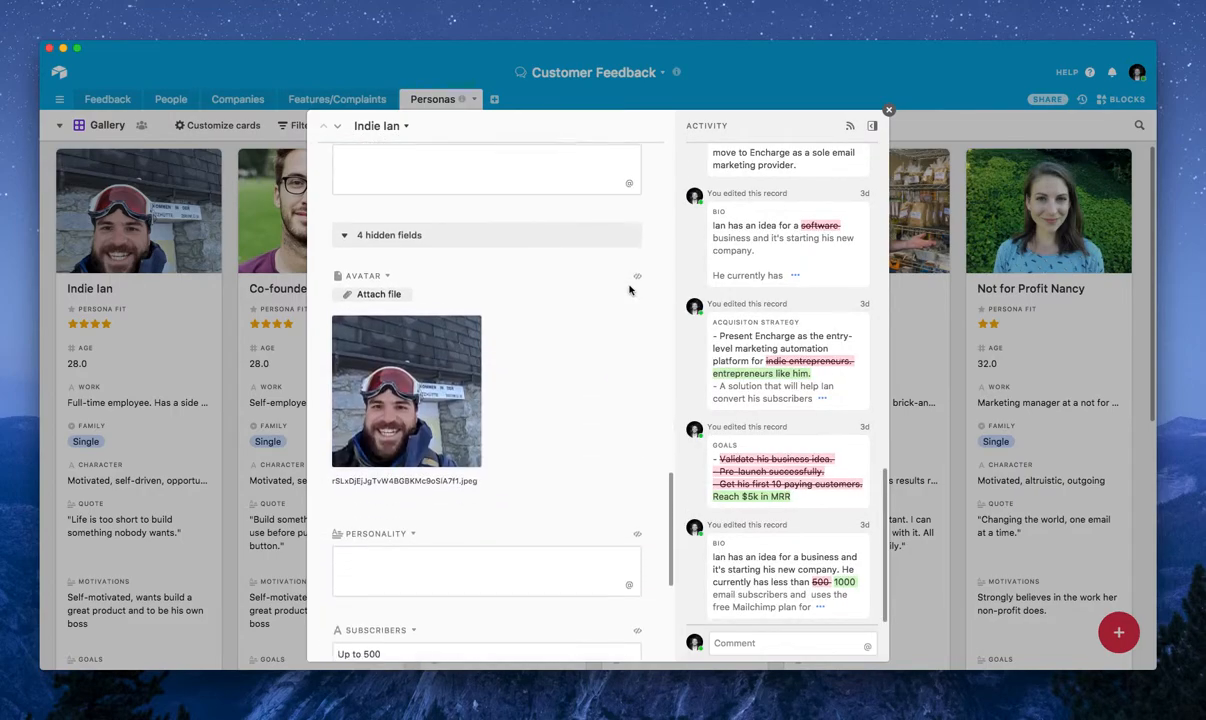
{"action": "scroll", "coordinate": [629, 290], "scroll_direction": "up", "scroll_amount": 15}
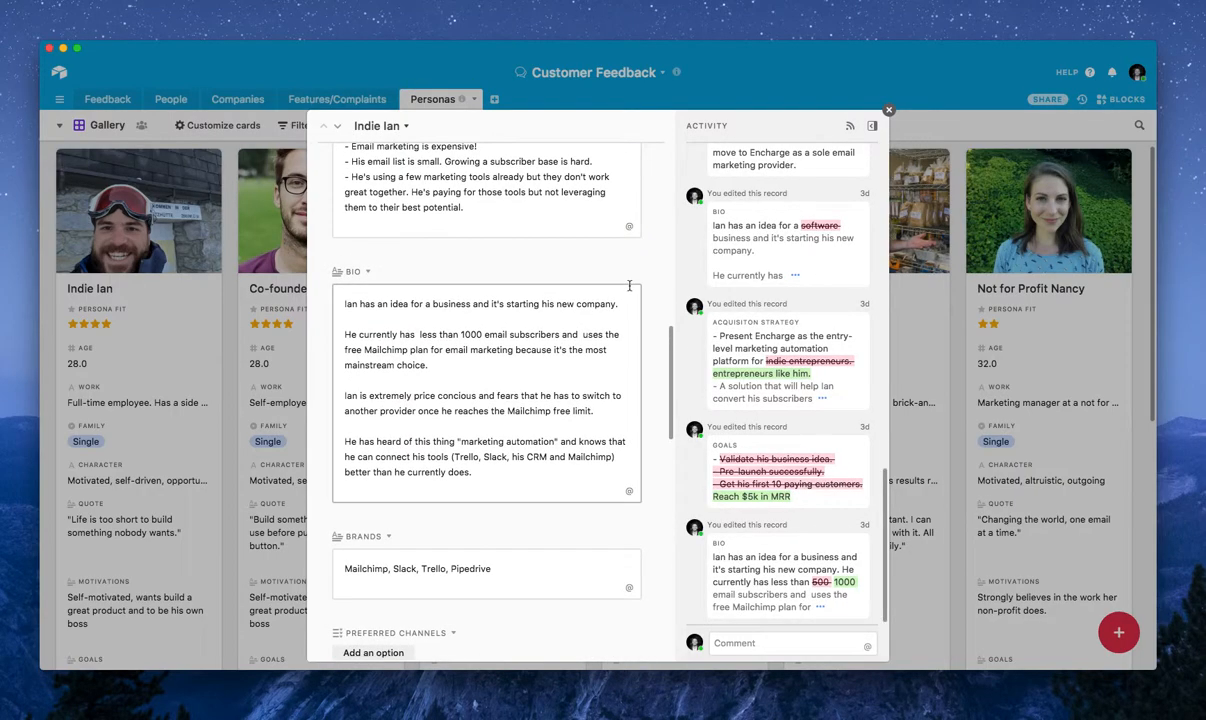
{"action": "scroll", "coordinate": [629, 288], "scroll_direction": "up", "scroll_amount": 8}
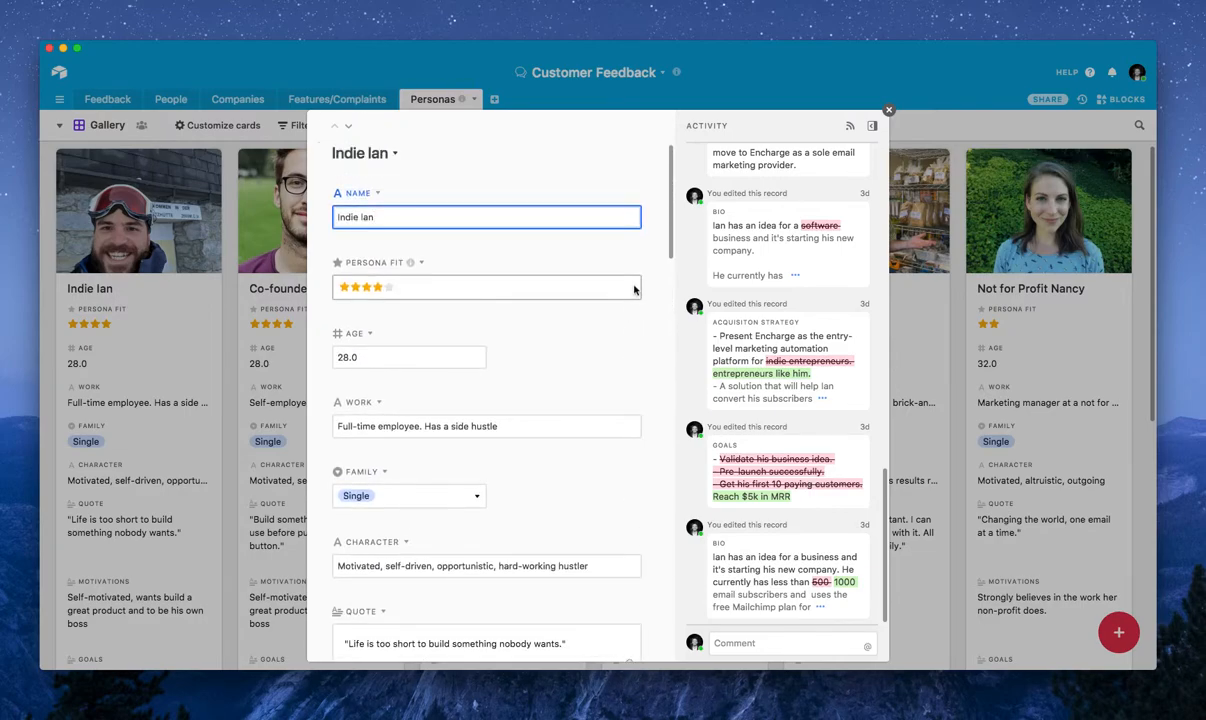
{"action": "scroll", "coordinate": [591, 310], "scroll_direction": "down", "scroll_amount": 2}
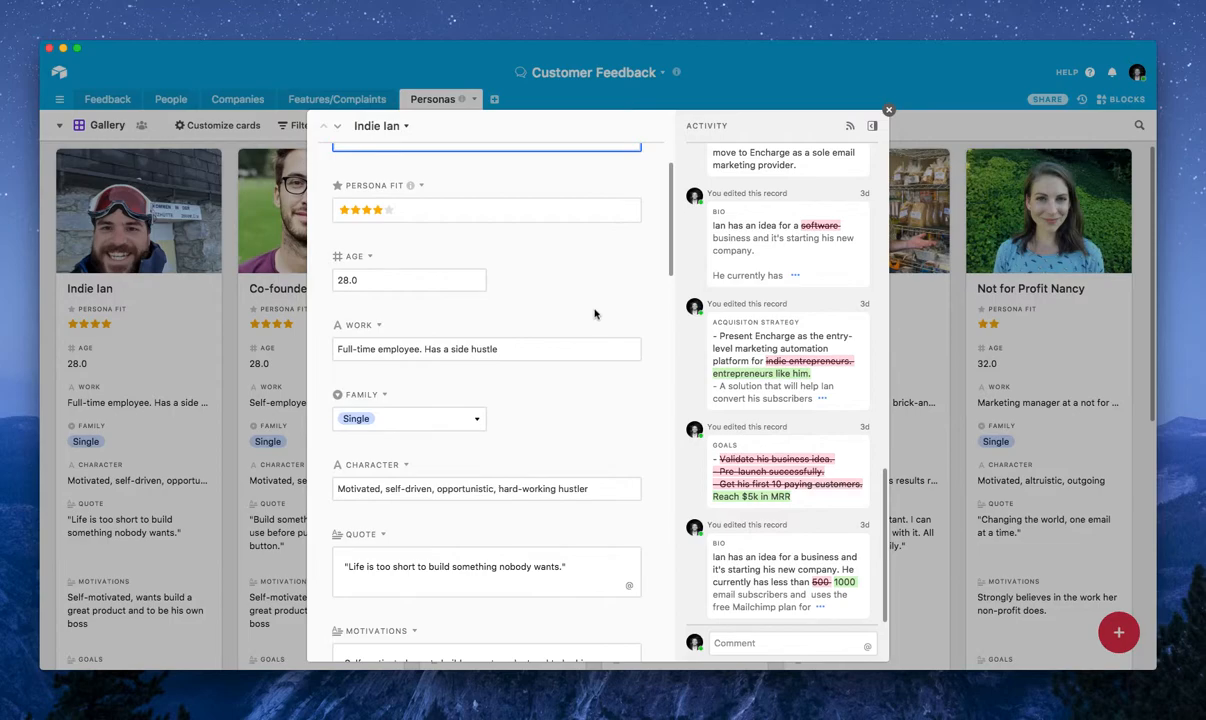
{"action": "left_click", "coordinate": [450, 286]}
{"action": "scroll", "coordinate": [453, 289], "scroll_direction": "down", "scroll_amount": 5}
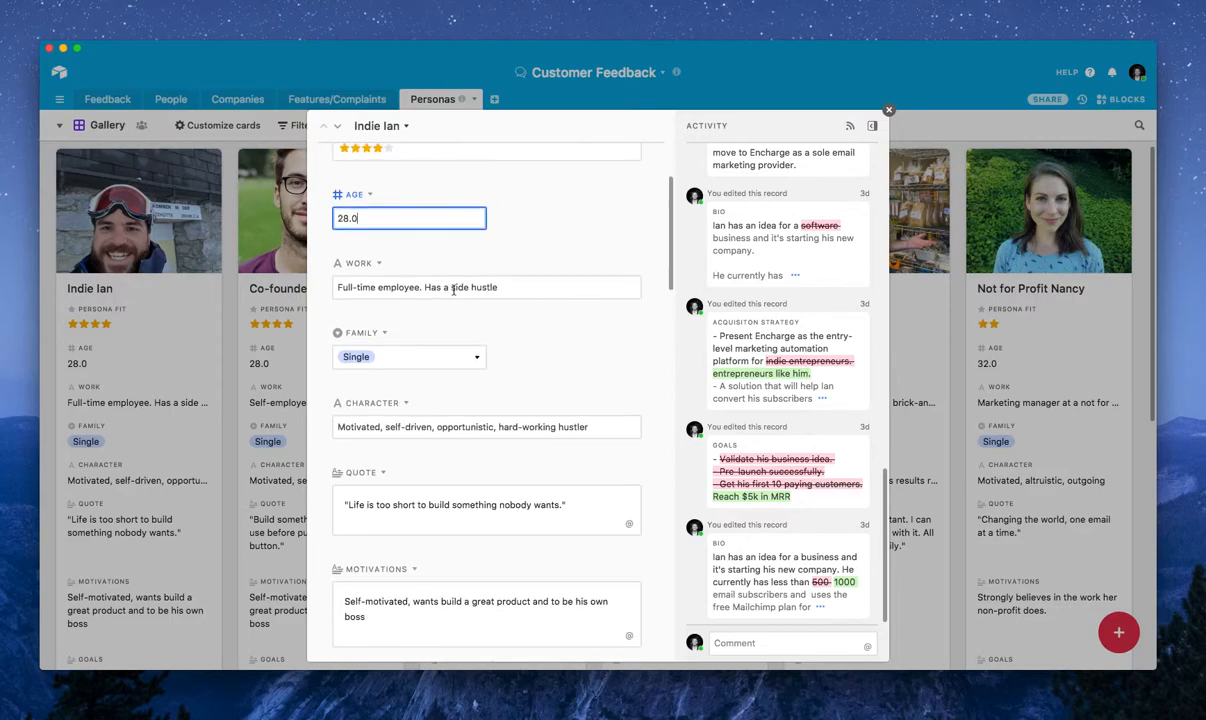
{"action": "scroll", "coordinate": [453, 289], "scroll_direction": "down", "scroll_amount": 4}
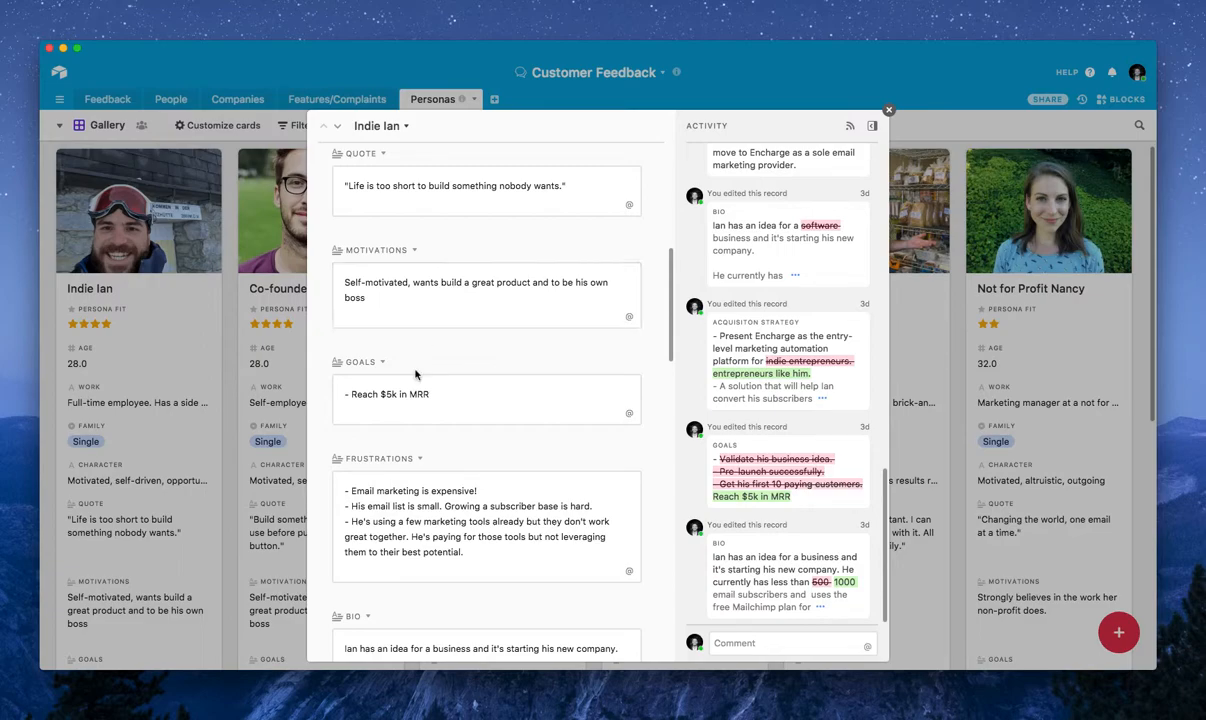
{"action": "left_click", "coordinate": [472, 393]}
{"action": "scroll", "coordinate": [468, 386], "scroll_direction": "down", "scroll_amount": 3}
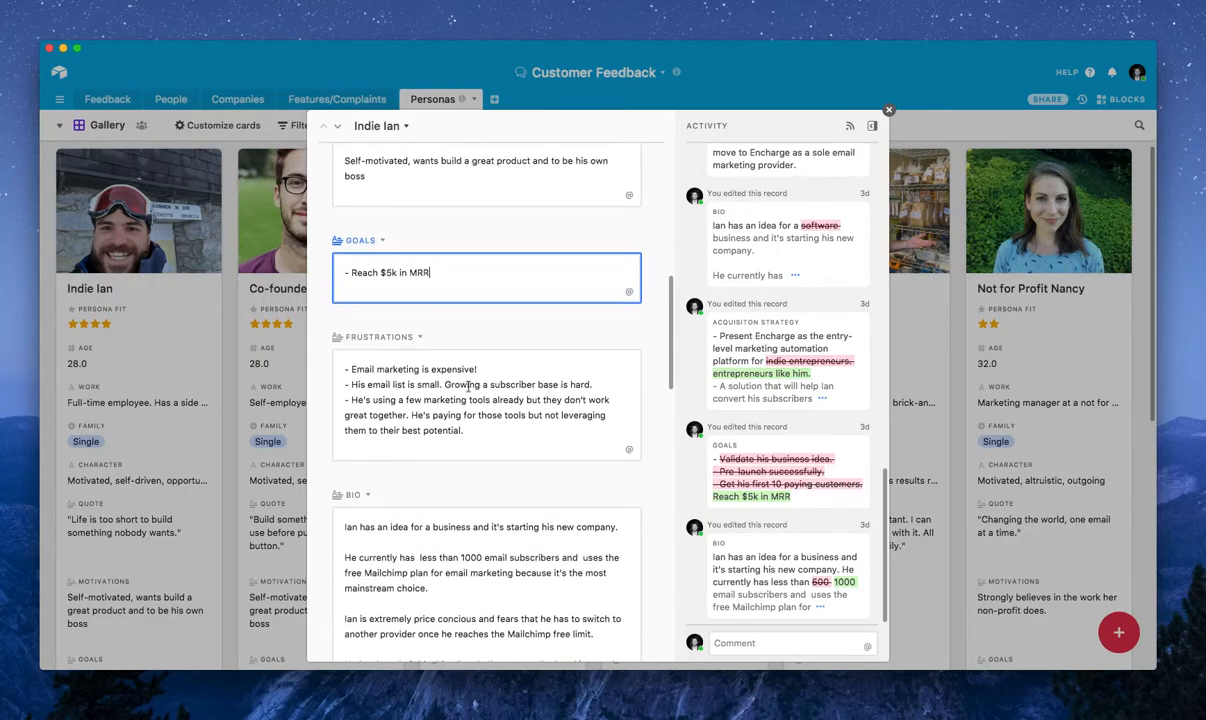
{"action": "scroll", "coordinate": [455, 370], "scroll_direction": "down", "scroll_amount": 3}
{"action": "scroll", "coordinate": [447, 362], "scroll_direction": "up", "scroll_amount": 1}
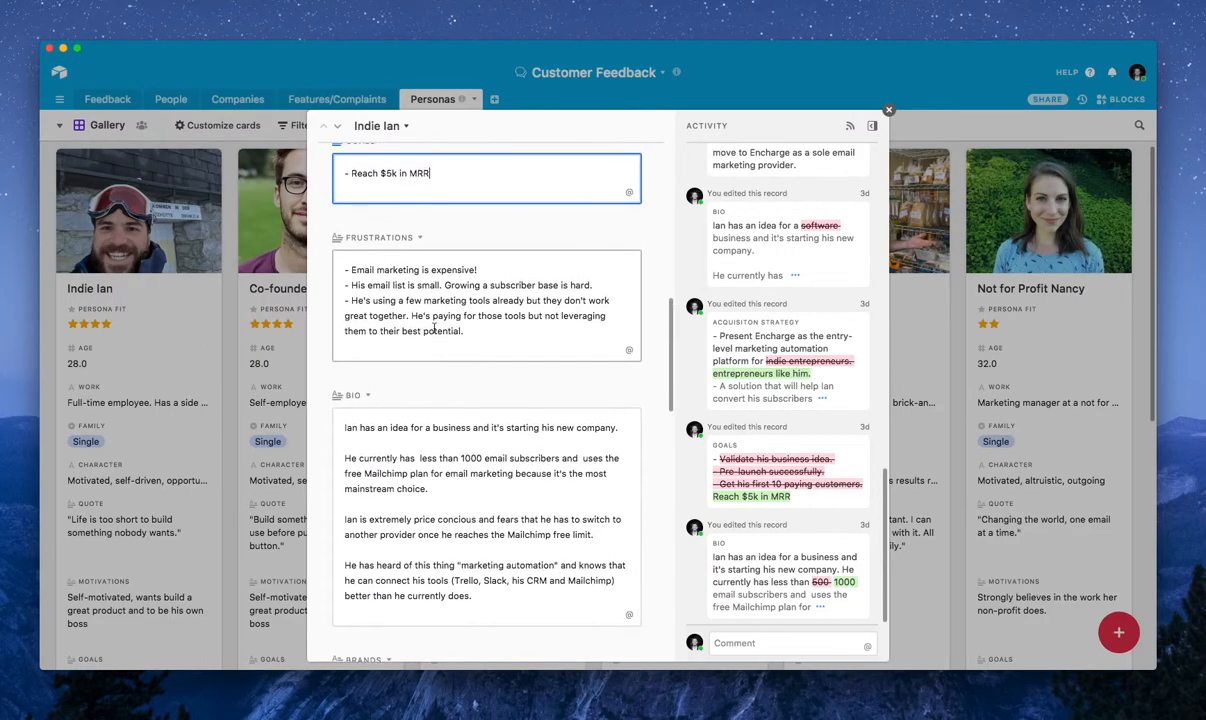
Examine the Frustrations and Bio texts in the Indie Ian persona record
{"action": "left_click", "coordinate": [378, 262]}
{"action": "key", "text": "super+a"}
{"action": "left_click", "coordinate": [403, 519]}
{"action": "scroll", "coordinate": [403, 480], "scroll_direction": "down", "scroll_amount": 2}
{"action": "key", "text": "super+a"}
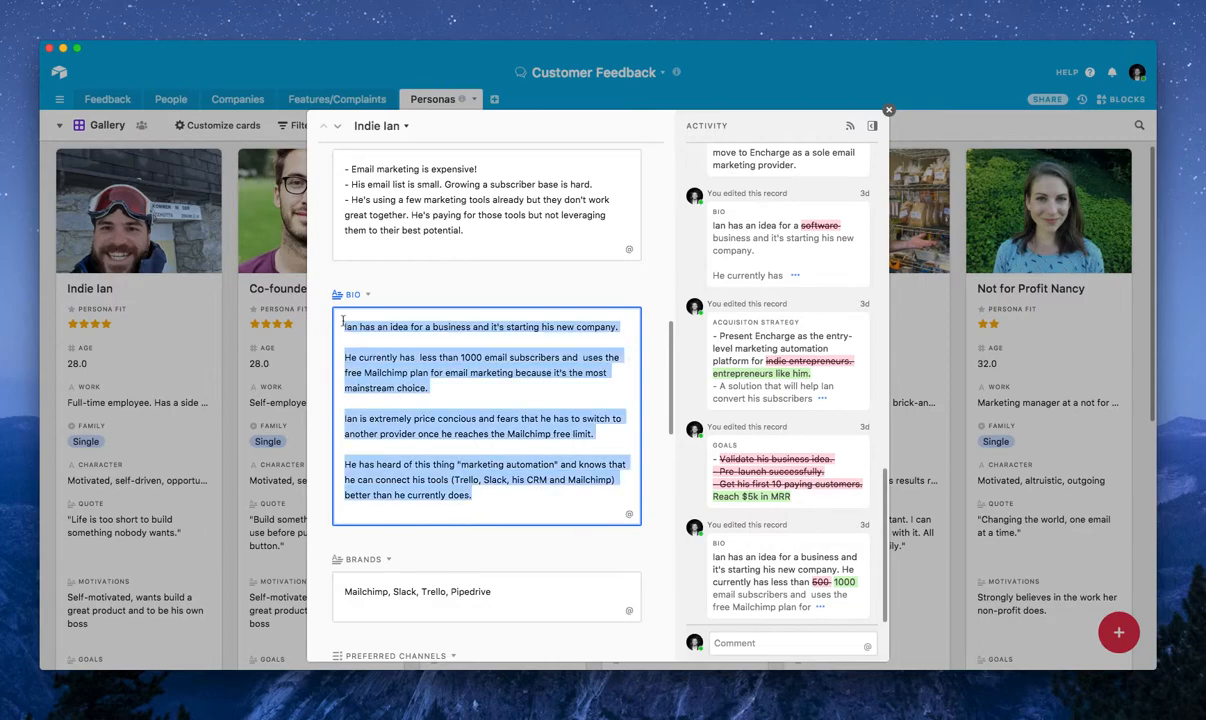
{"action": "left_click", "coordinate": [405, 357]}
{"action": "scroll", "coordinate": [405, 350], "scroll_direction": "down", "scroll_amount": 1}
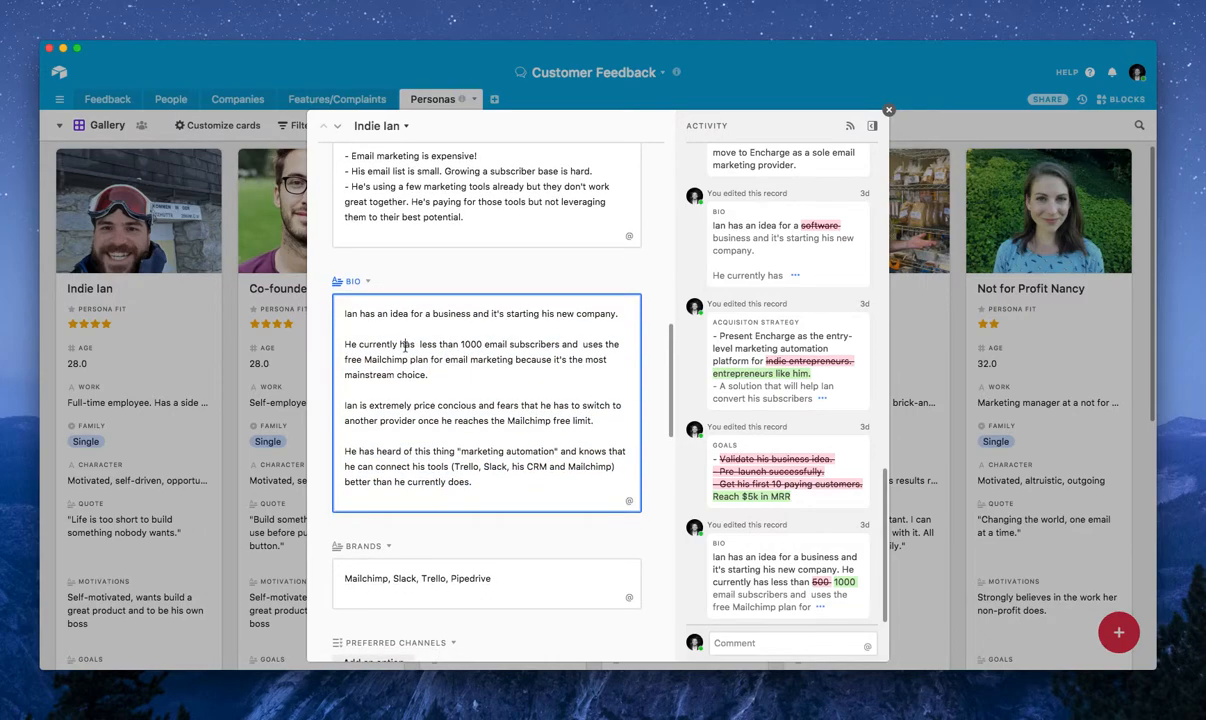
{"action": "scroll", "coordinate": [405, 344], "scroll_direction": "down", "scroll_amount": 1}
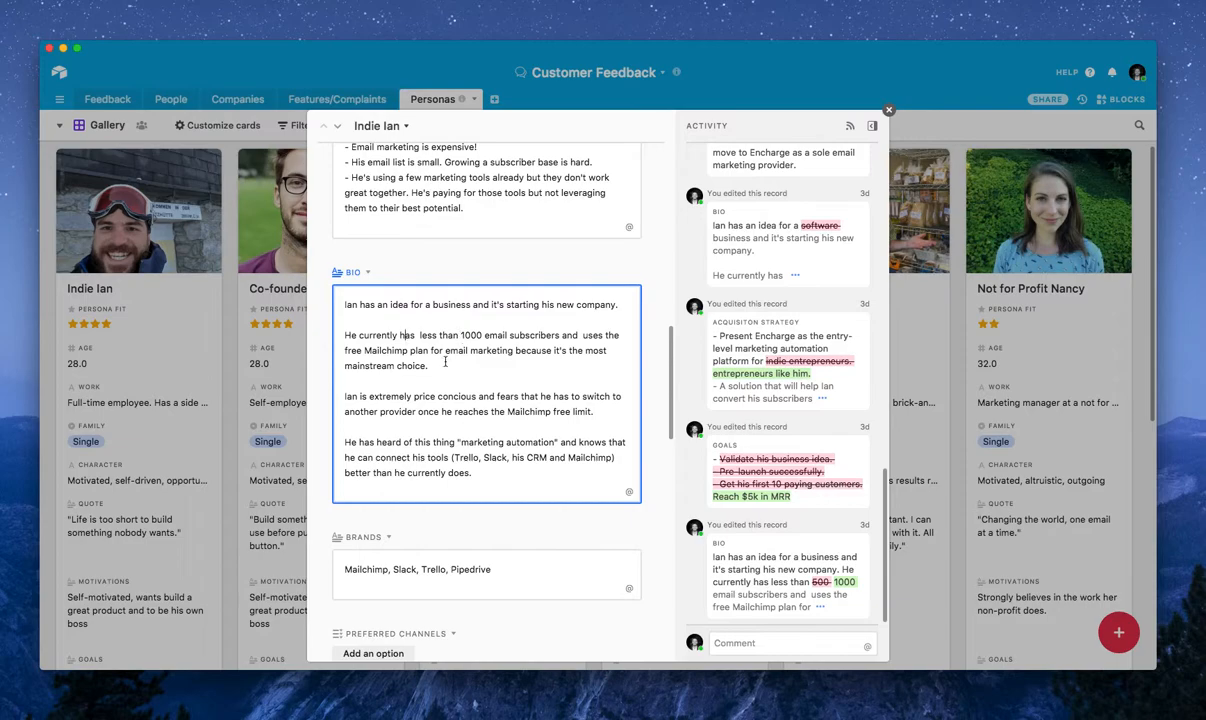
Examine the Brands, Preferred Channels, People and Notes fields and the hidden Avatar field of the Indie Ian persona
{"action": "scroll", "coordinate": [450, 380], "scroll_direction": "down", "scroll_amount": 5}
{"action": "left_click", "coordinate": [481, 310]}
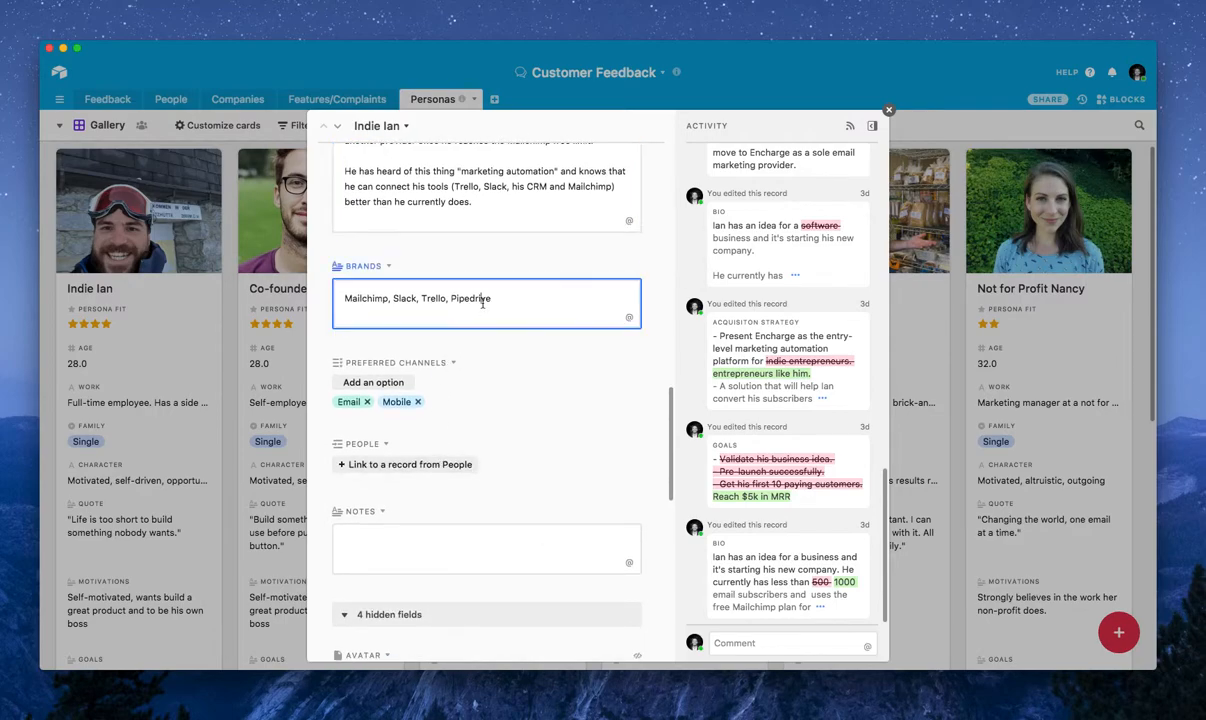
{"action": "left_click_drag", "start_coordinate": [553, 298], "coordinate": [238, 294]}
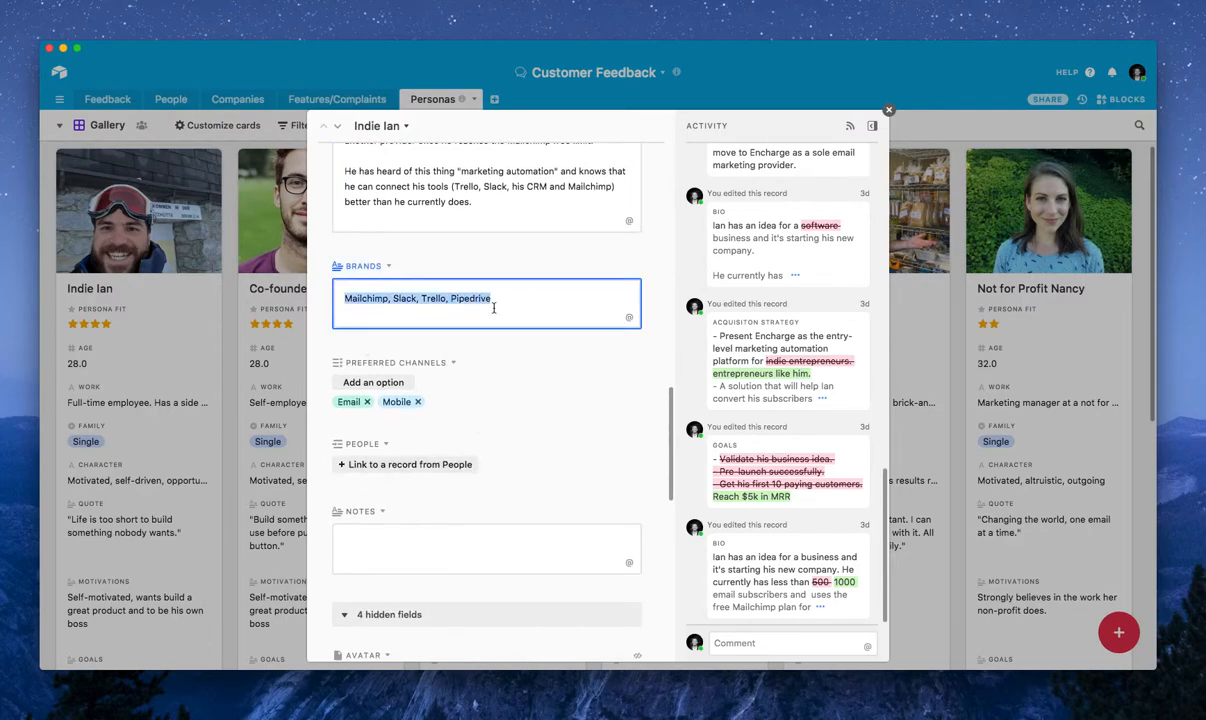
{"action": "left_click", "coordinate": [510, 387]}
{"action": "scroll", "coordinate": [510, 388], "scroll_direction": "down", "scroll_amount": 1}
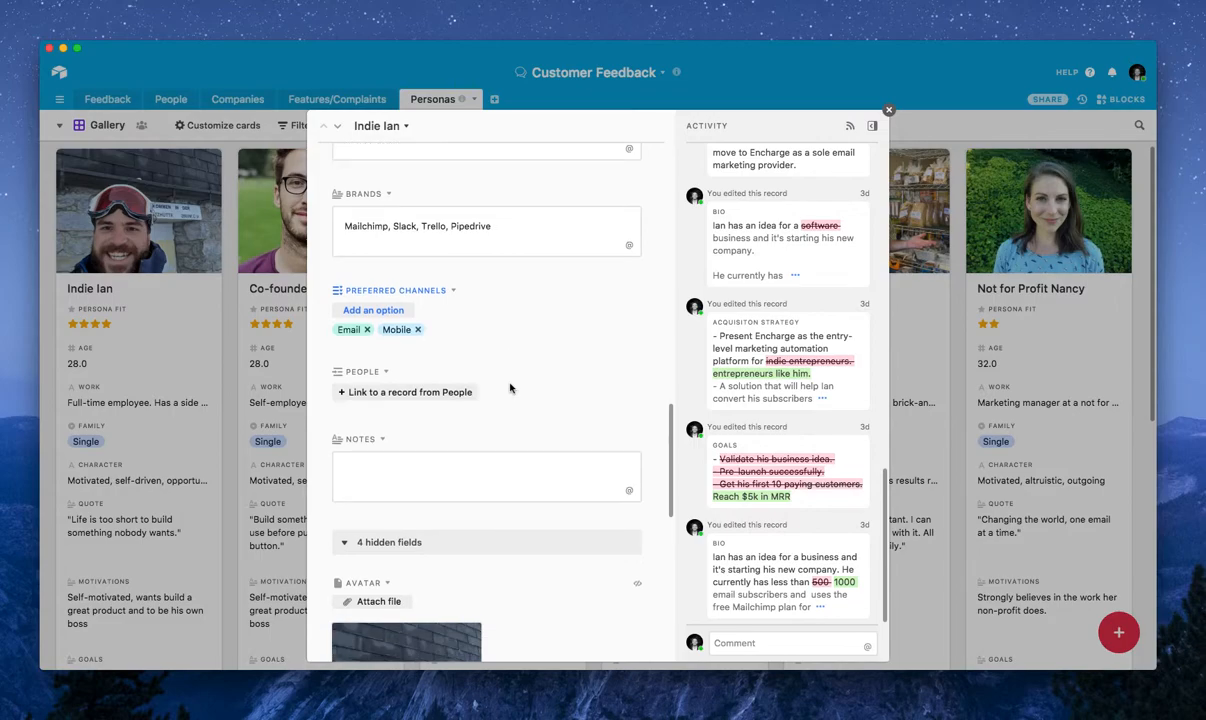
{"action": "scroll", "coordinate": [510, 387], "scroll_direction": "down", "scroll_amount": 2}
{"action": "scroll", "coordinate": [510, 384], "scroll_direction": "down", "scroll_amount": 9}
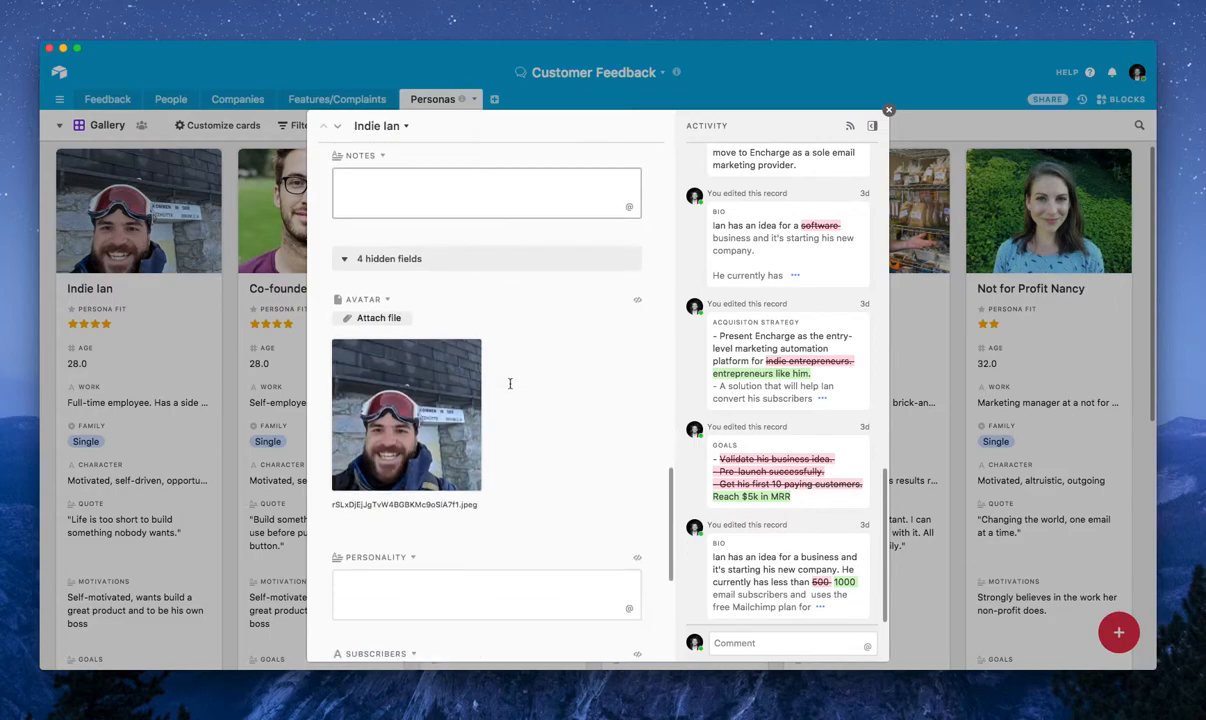
{"action": "scroll", "coordinate": [510, 387], "scroll_direction": "up", "scroll_amount": 8}
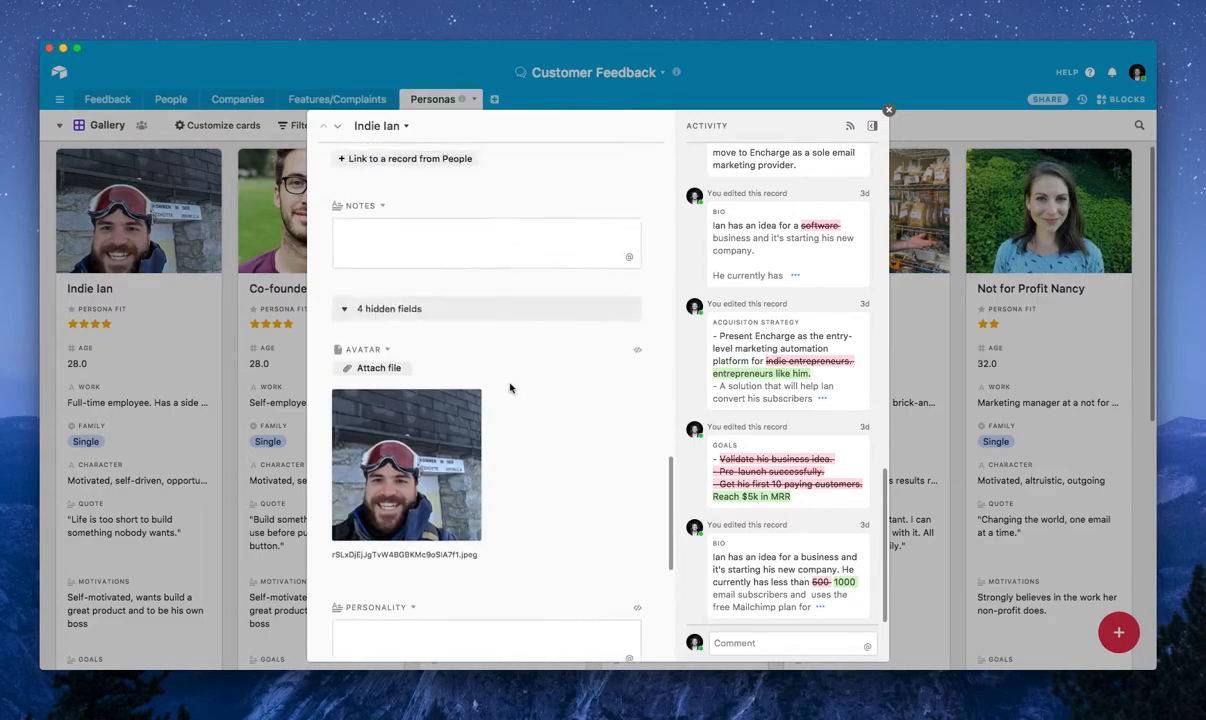
{"action": "scroll", "coordinate": [529, 386], "scroll_direction": "down", "scroll_amount": 8}
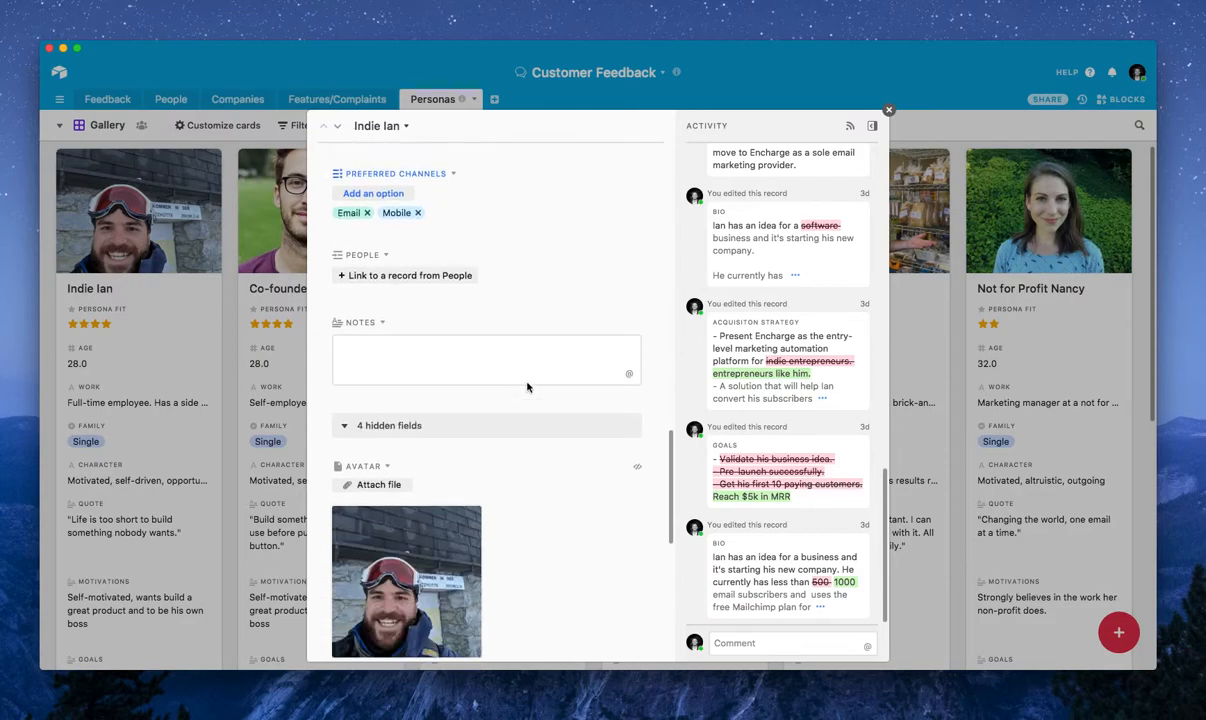
Review the hidden Subscribers and Acquisiton Strategy fields of the Indie Ian persona and close the record
{"action": "scroll", "coordinate": [515, 390], "scroll_direction": "up", "scroll_amount": 8}
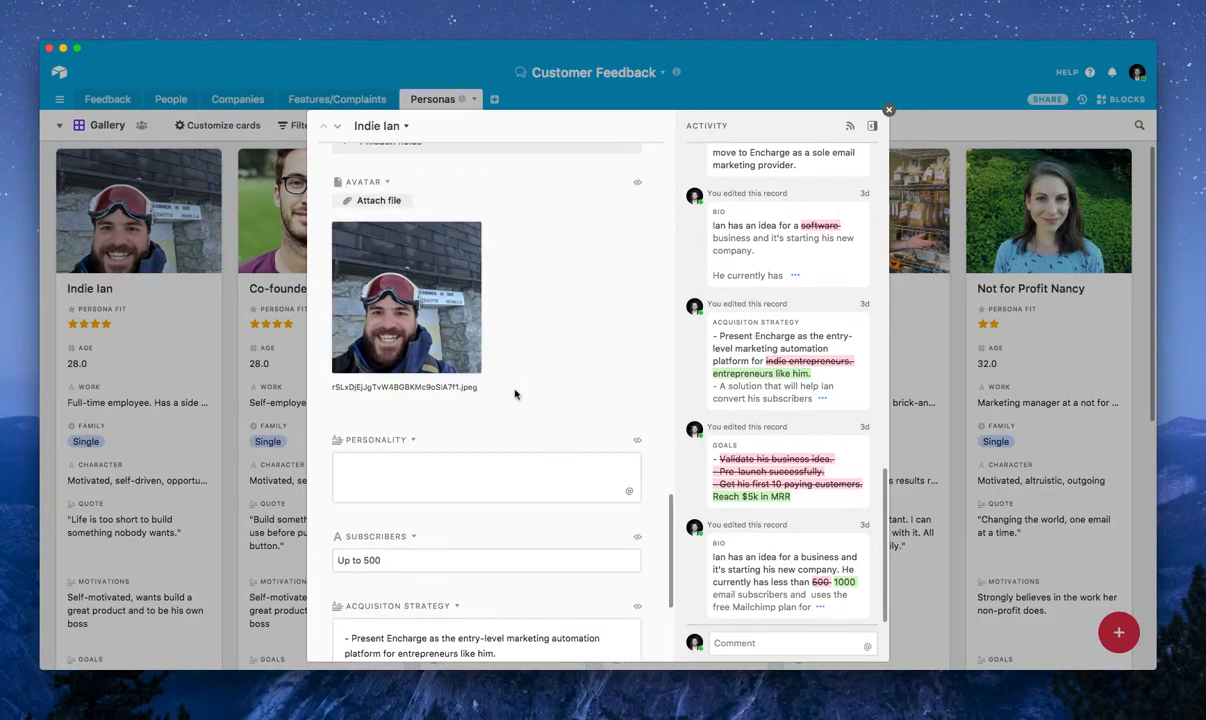
{"action": "scroll", "coordinate": [515, 394], "scroll_direction": "up", "scroll_amount": 10}
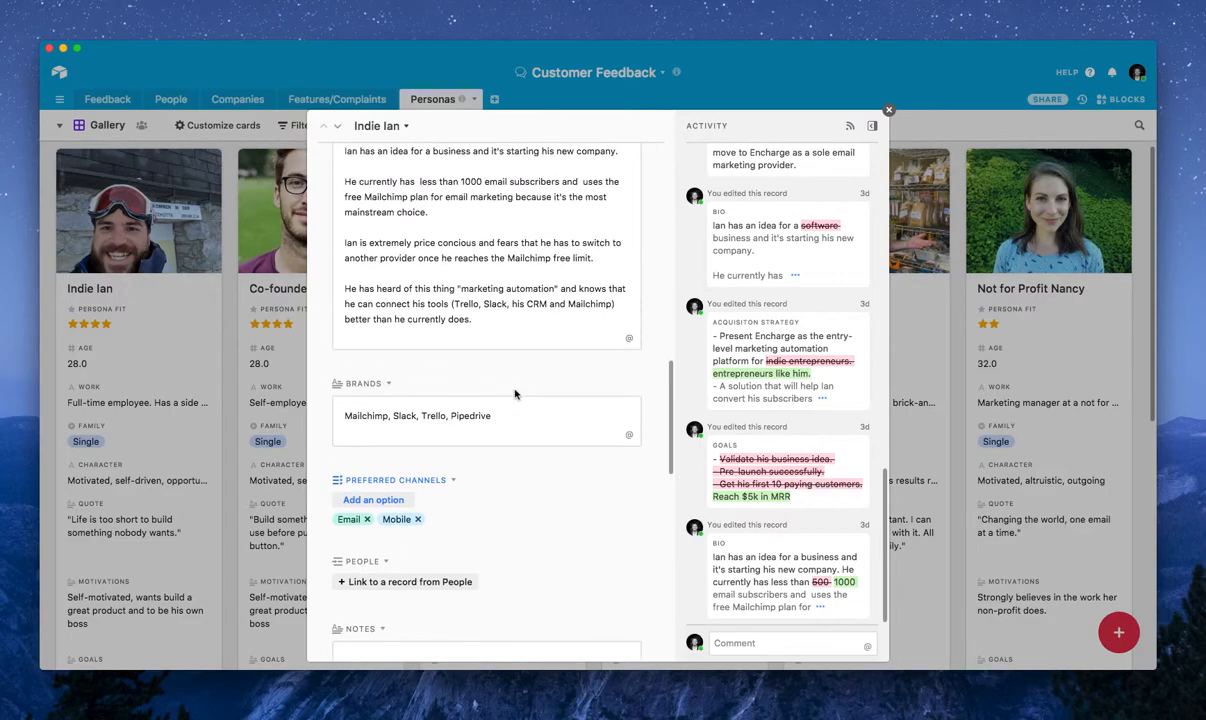
{"action": "scroll", "coordinate": [515, 394], "scroll_direction": "up", "scroll_amount": 5}
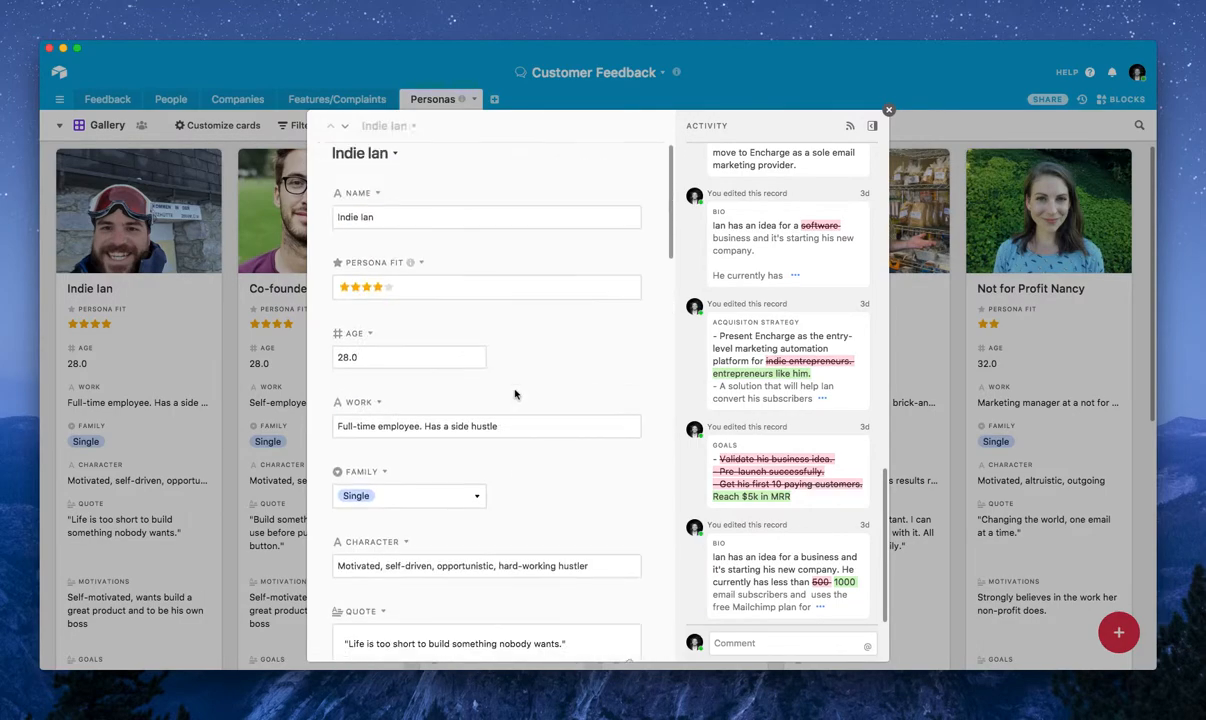
{"action": "scroll", "coordinate": [516, 391], "scroll_direction": "down", "scroll_amount": 15}
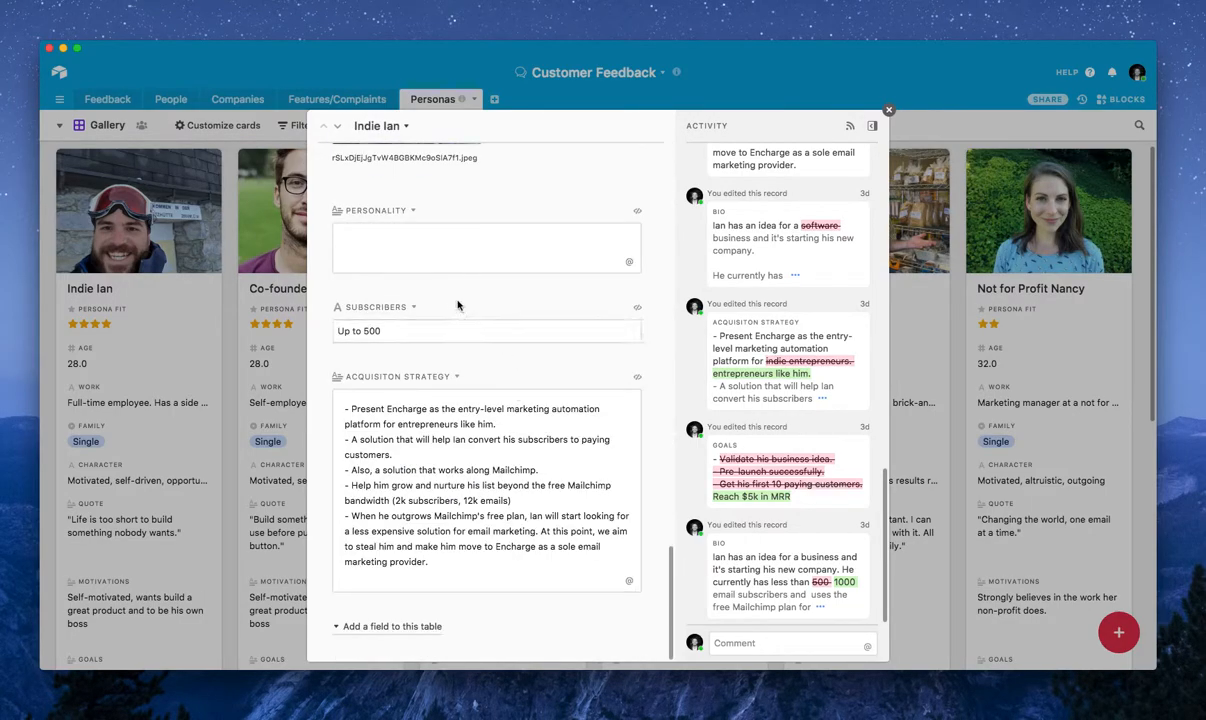
{"action": "left_click", "coordinate": [423, 330]}
{"action": "left_click", "coordinate": [457, 446]}
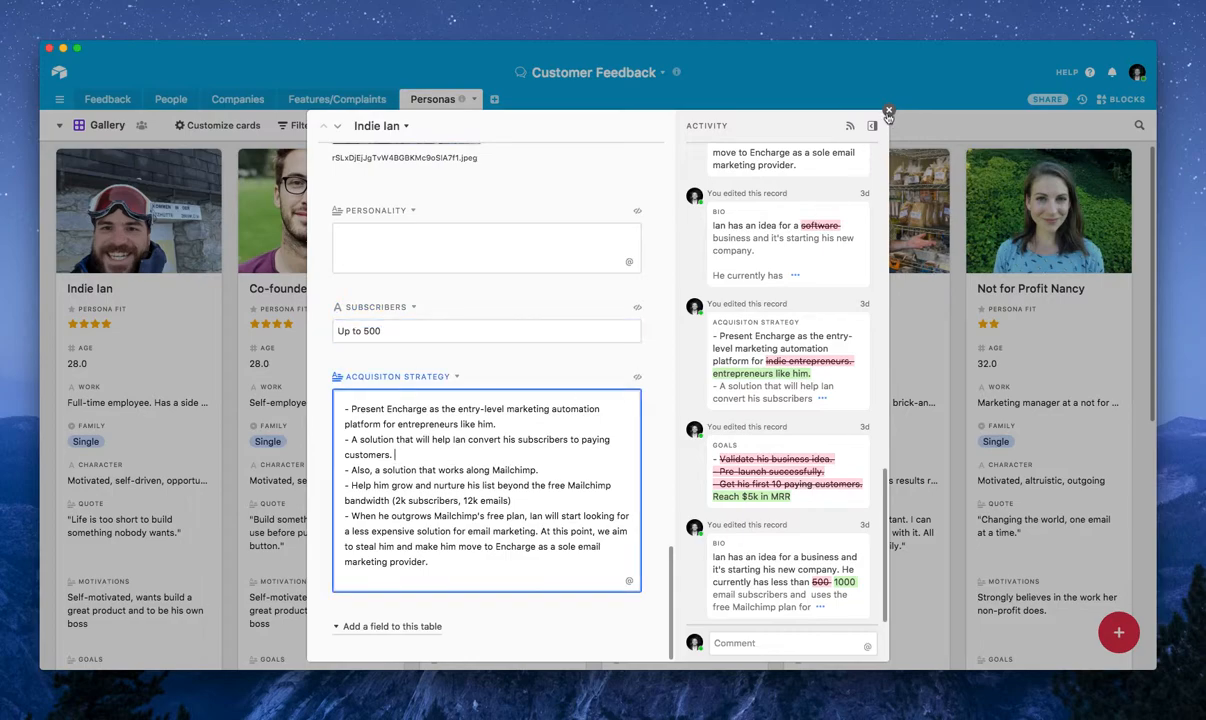
{"action": "left_click", "coordinate": [889, 110]}
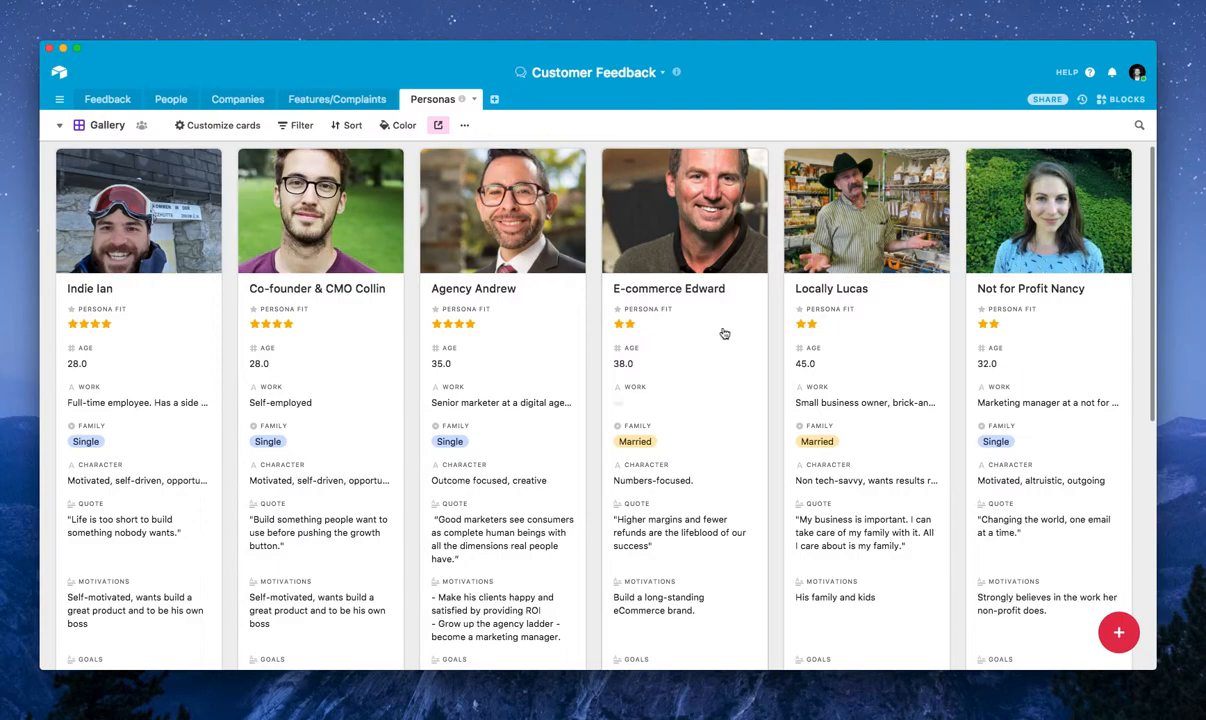
Delete the second and third entries from the Feedback table, after viewing the Features/Complaints table
{"action": "left_click", "coordinate": [343, 101]}
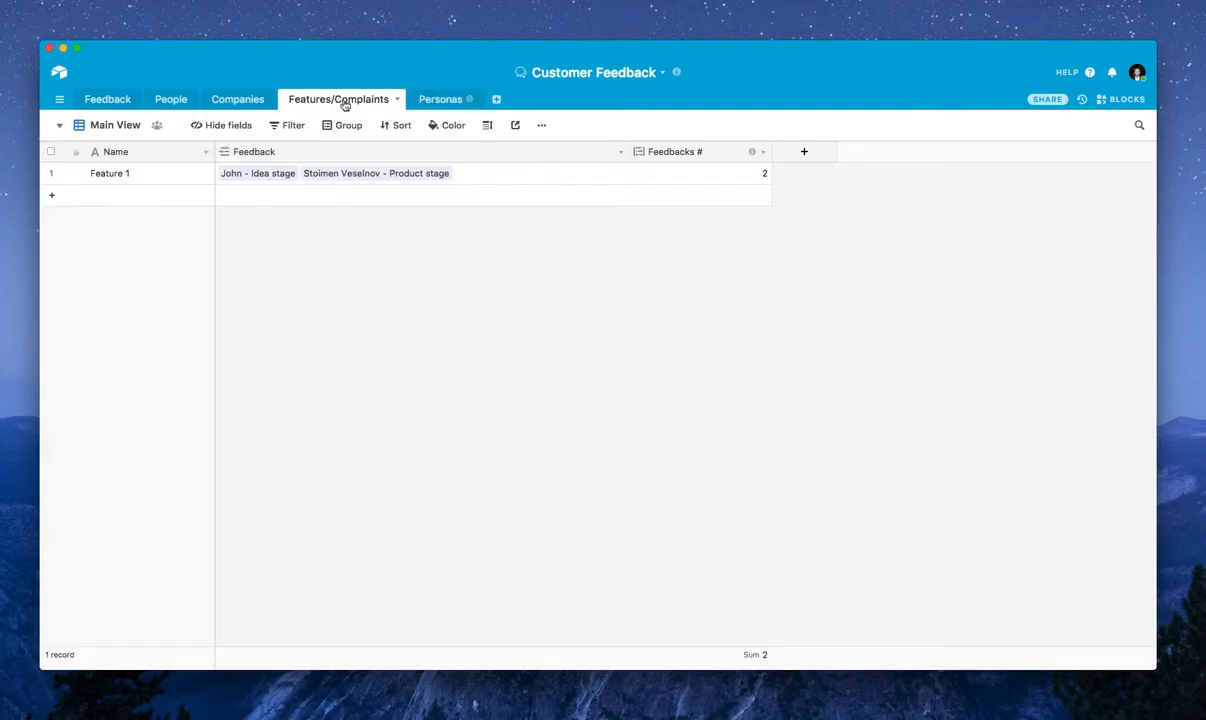
{"action": "left_click", "coordinate": [105, 99]}
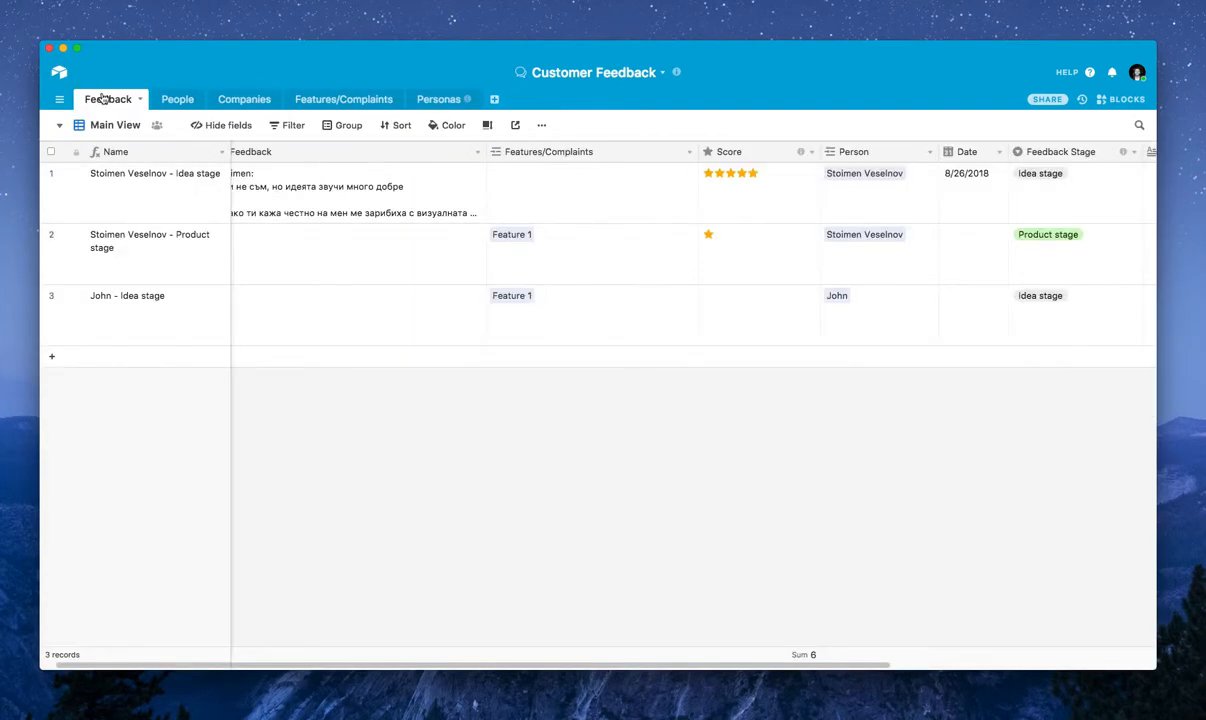
{"action": "left_click", "coordinate": [51, 235]}
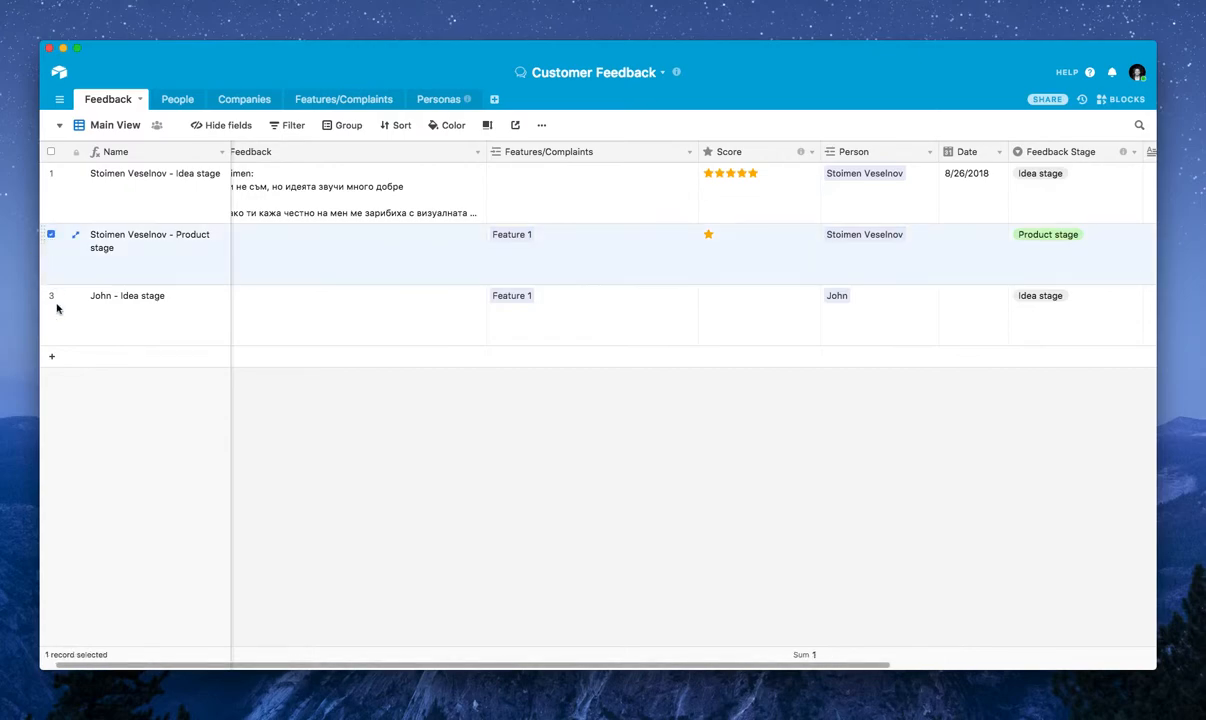
{"action": "left_click", "coordinate": [51, 296]}
{"action": "right_click", "coordinate": [229, 296]}
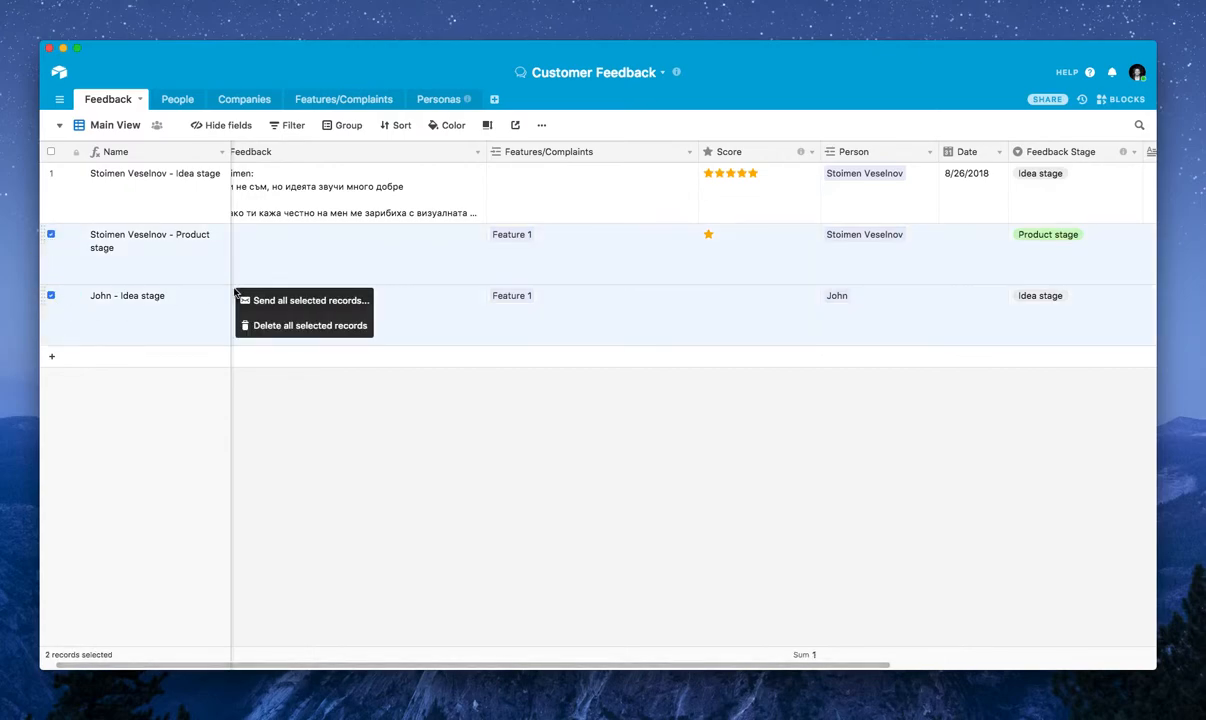
{"action": "left_click", "coordinate": [284, 326]}
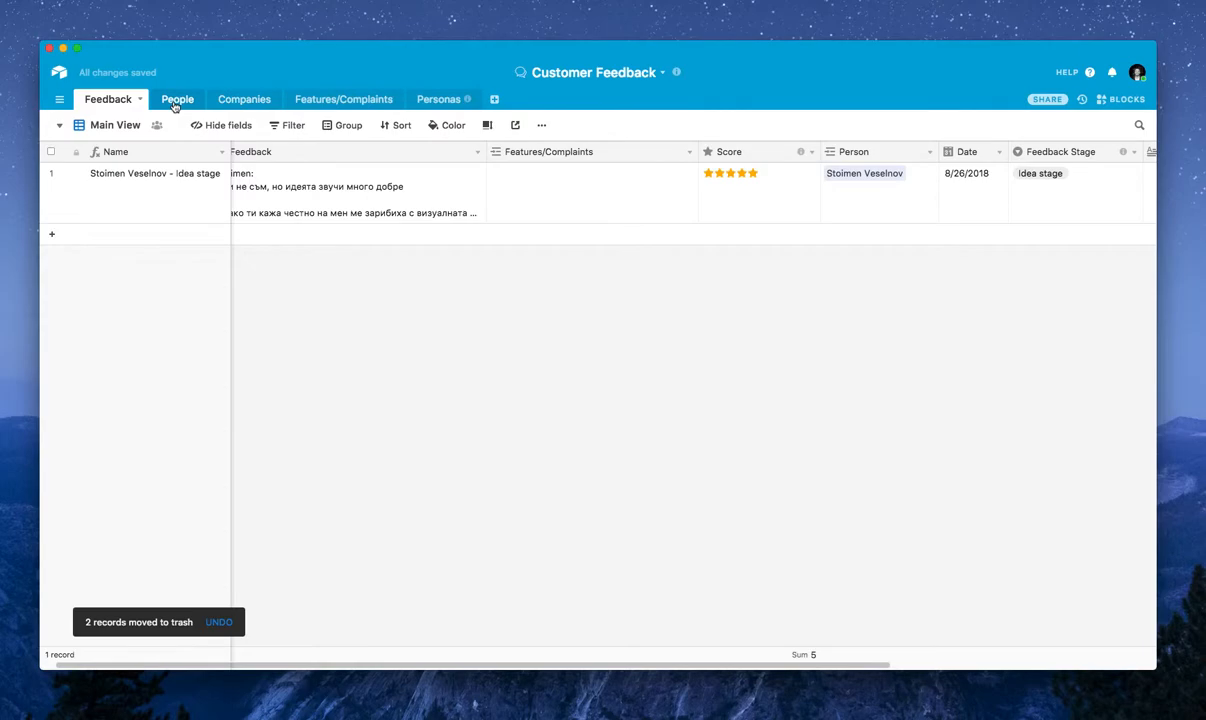
Delete the second and third person records from the People table and return to the Feedback table's first columns
{"action": "left_click", "coordinate": [175, 102]}
{"action": "left_click", "coordinate": [51, 195]}
{"action": "left_click", "coordinate": [51, 218]}
{"action": "right_click", "coordinate": [140, 216]}
{"action": "left_click", "coordinate": [182, 245]}
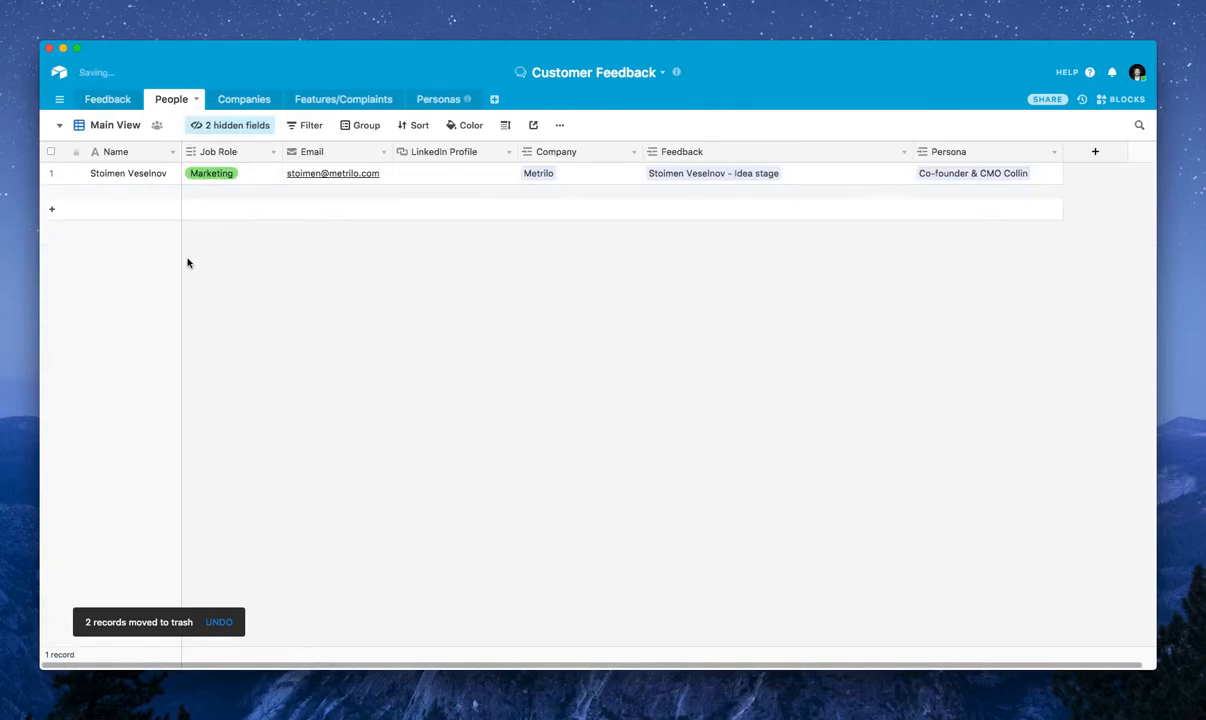
{"action": "left_click", "coordinate": [107, 101]}
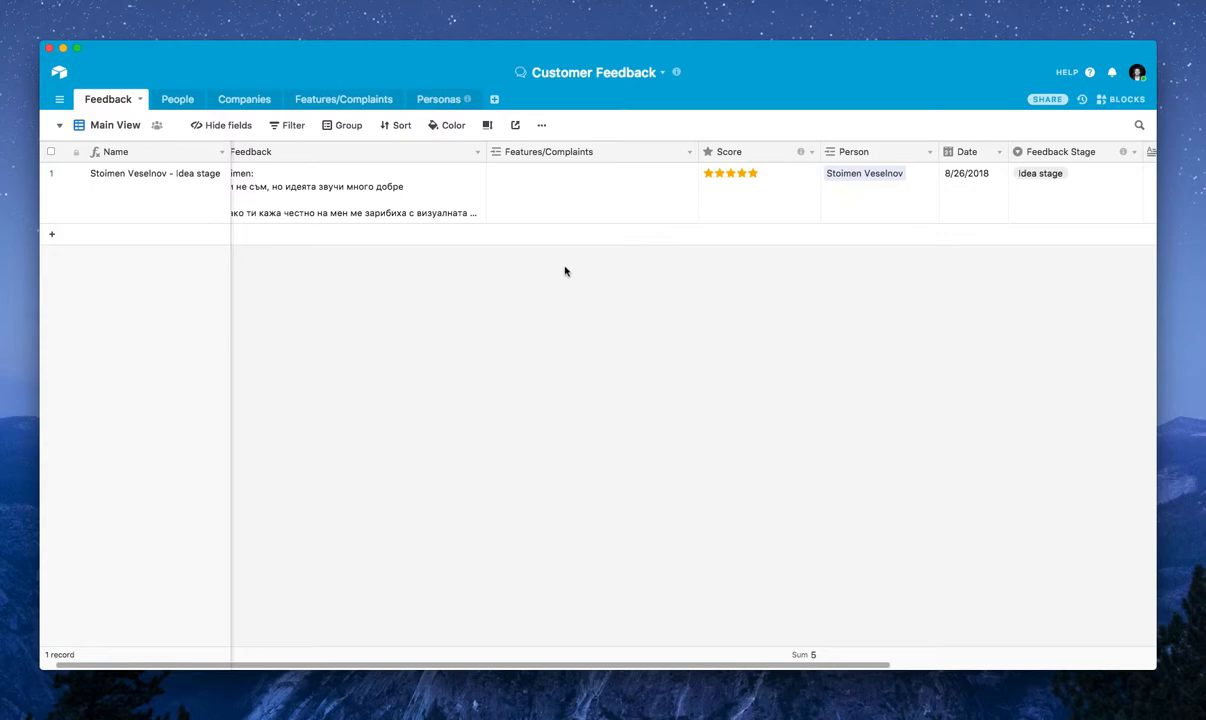
{"action": "scroll", "coordinate": [559, 213], "scroll_direction": "left", "scroll_amount": 2}
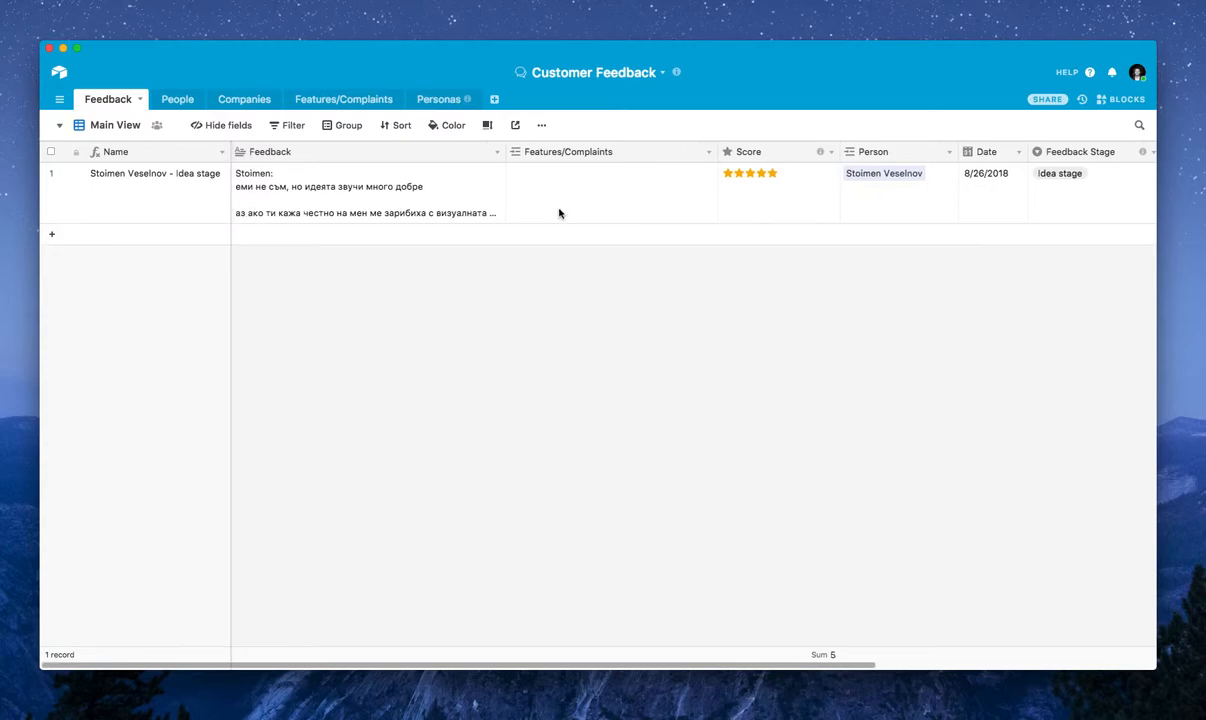